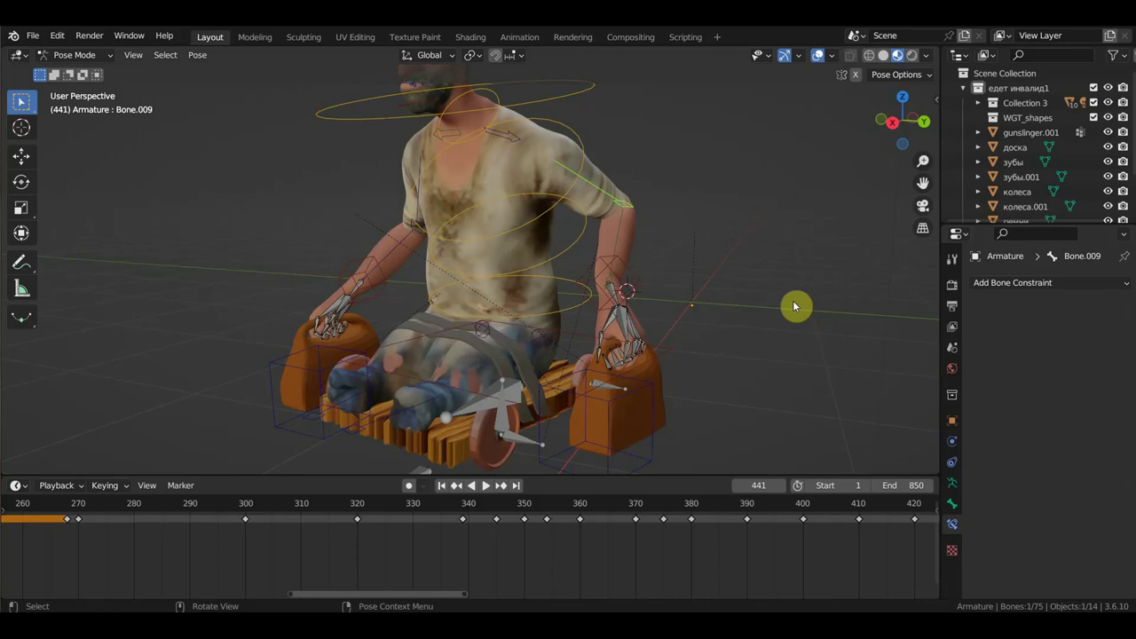
# Select the hand controller Bone.031, then add the upper-arm Bone.009 as the active bone
pyautogui.scroll(-2, 794, 306)
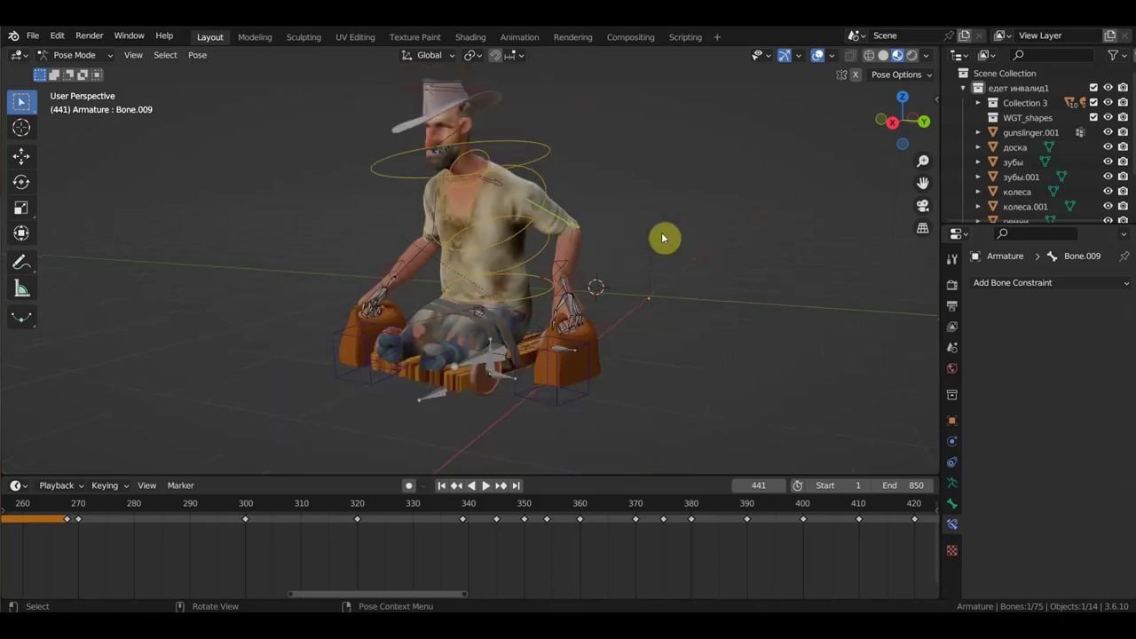
pyautogui.scroll(1, 684, 216)
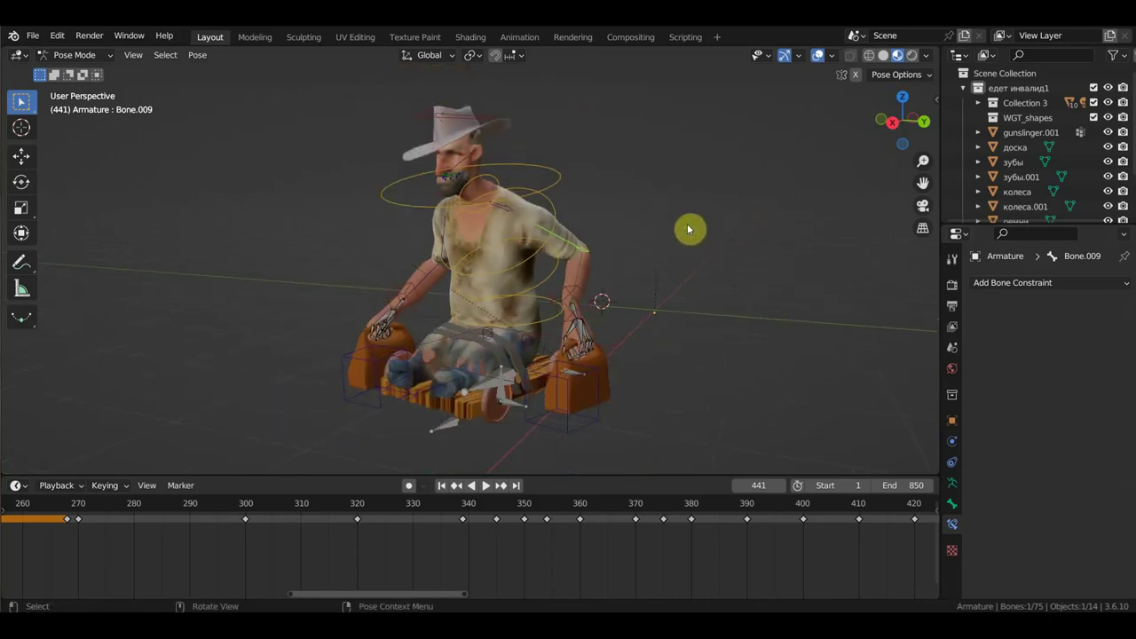
pyautogui.scroll(2, 585, 236)
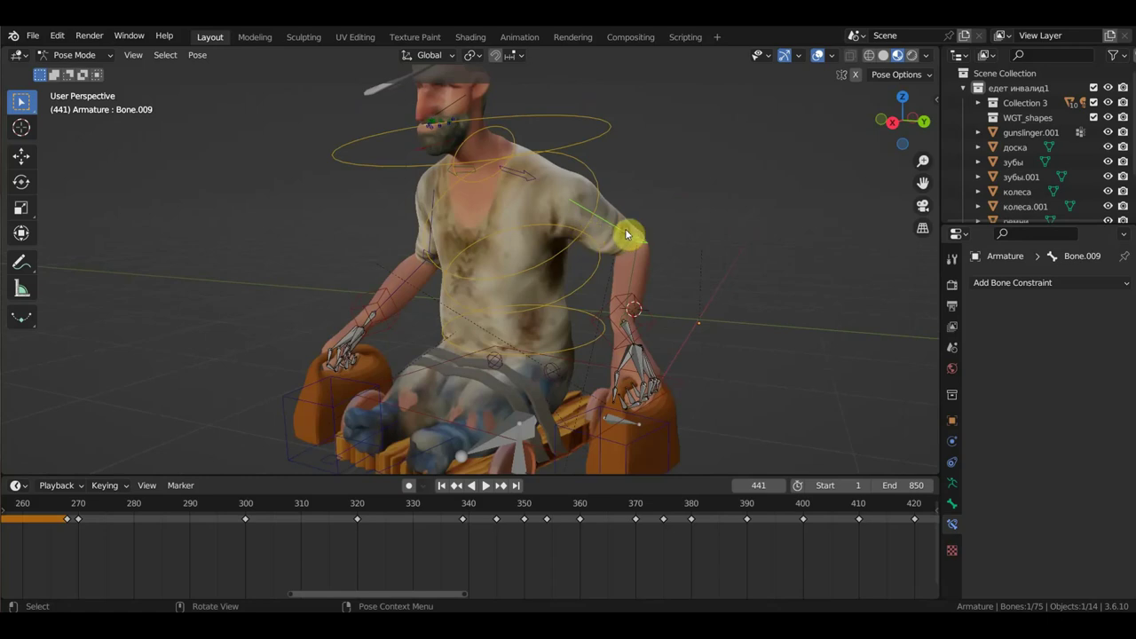
pyautogui.moveTo(691, 242); pyautogui.dragTo(668, 261, button='middle')
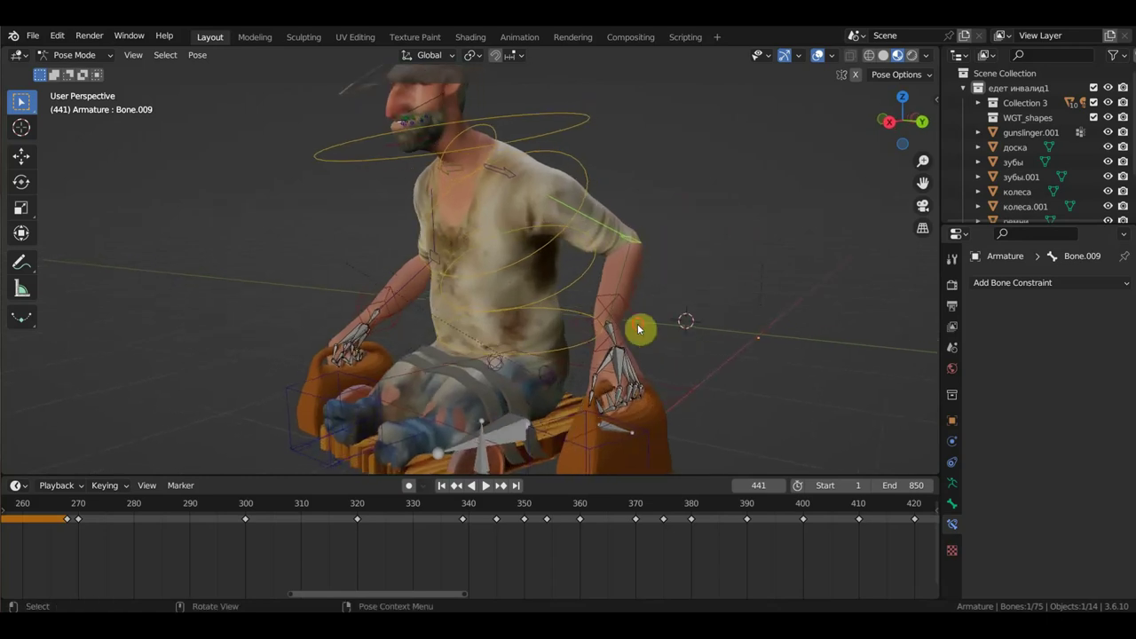
pyautogui.click(654, 302)
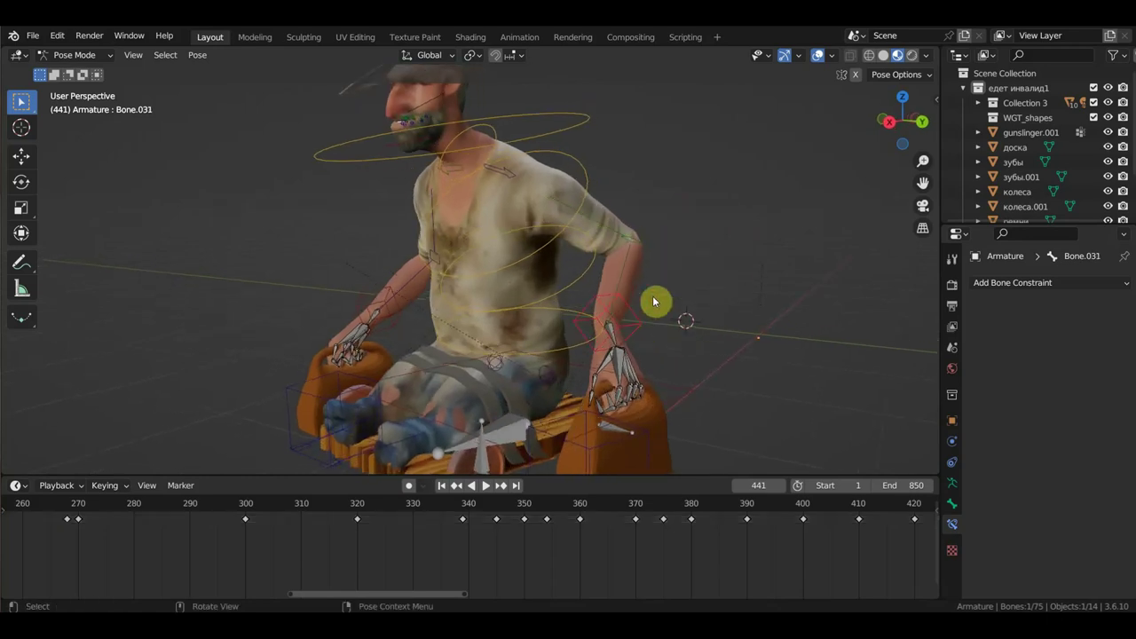
pyautogui.keyDown('shift'); pyautogui.click(610, 227); pyautogui.keyUp('shift')
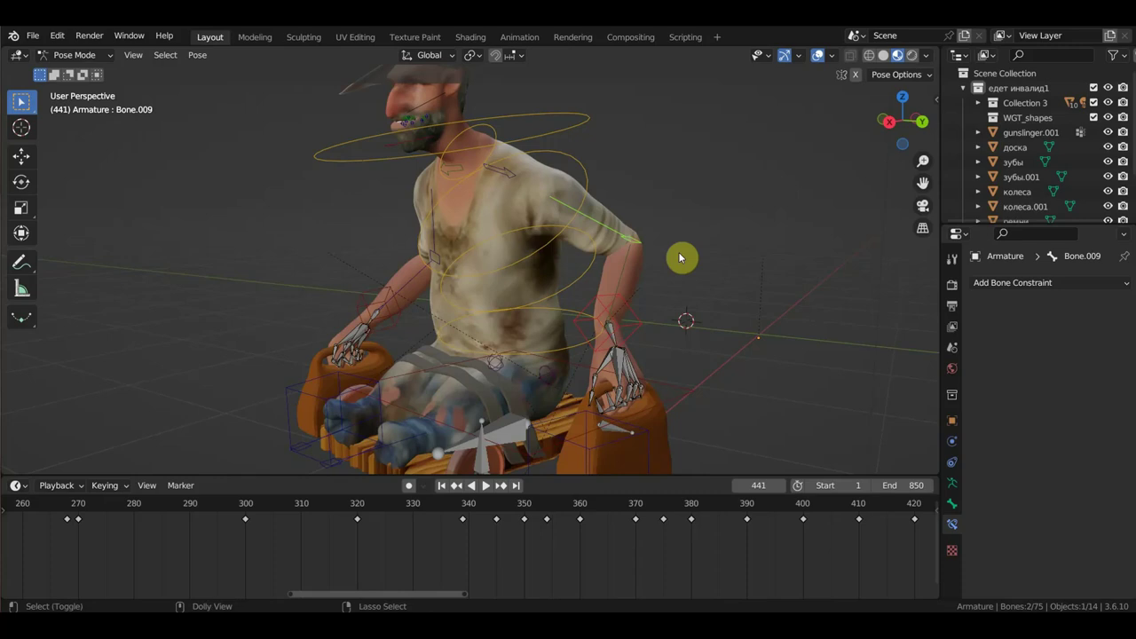
# Add a Stretch To constraint to Bone.009 targeting the hand controller Bone.031
pyautogui.hotkey('shift', 'ctrl', 'c')
pyautogui.click(652, 253)
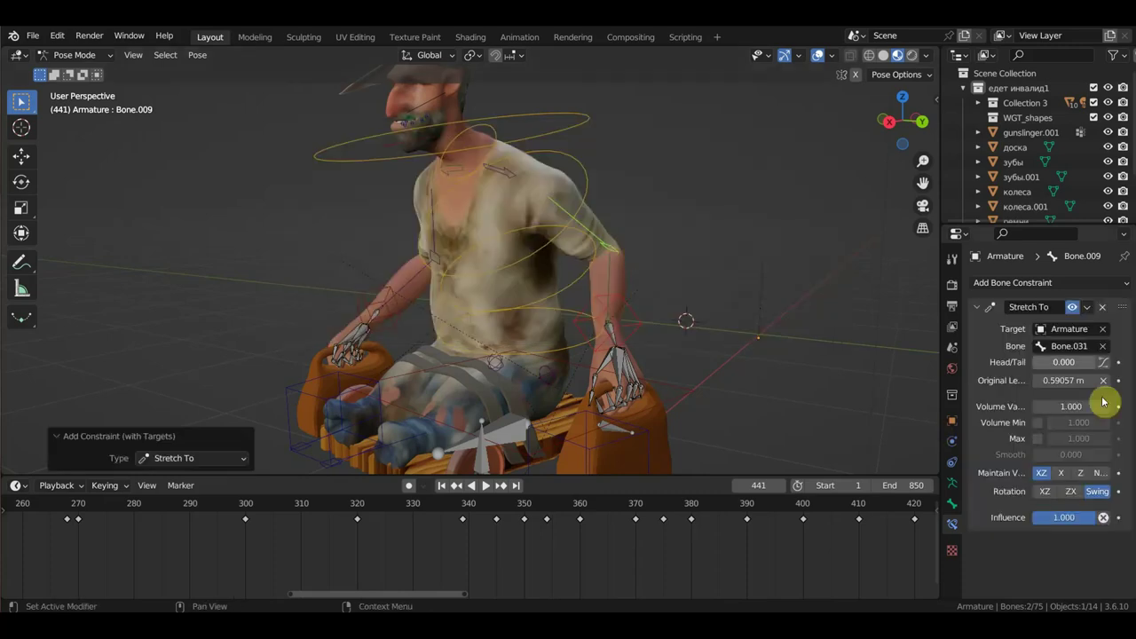
pyautogui.click(637, 325)
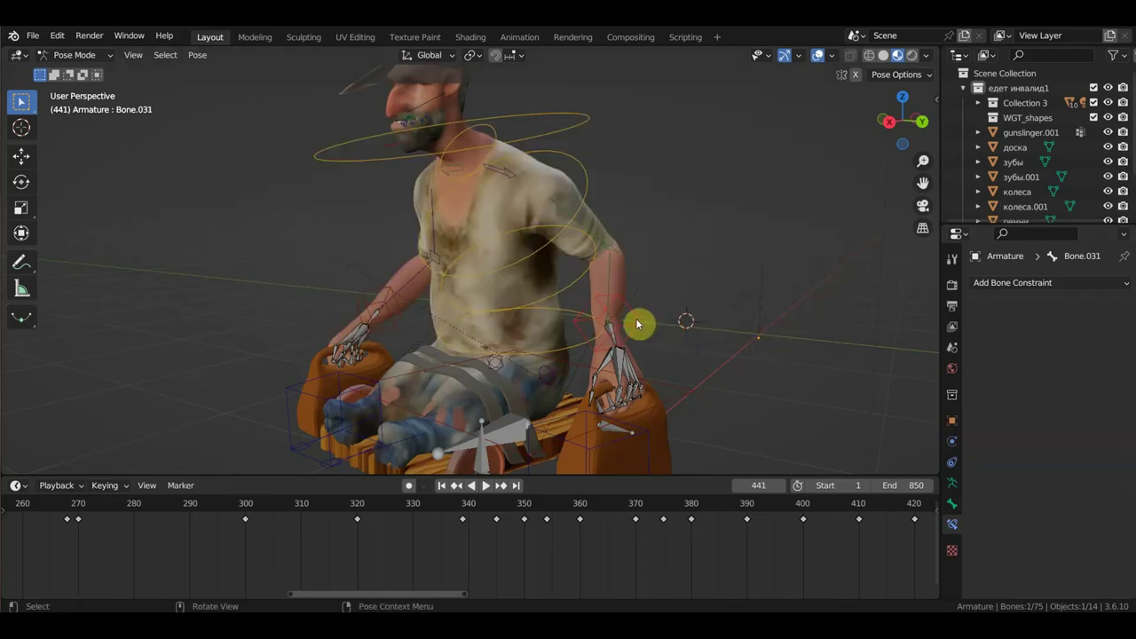
pyautogui.click(584, 236)
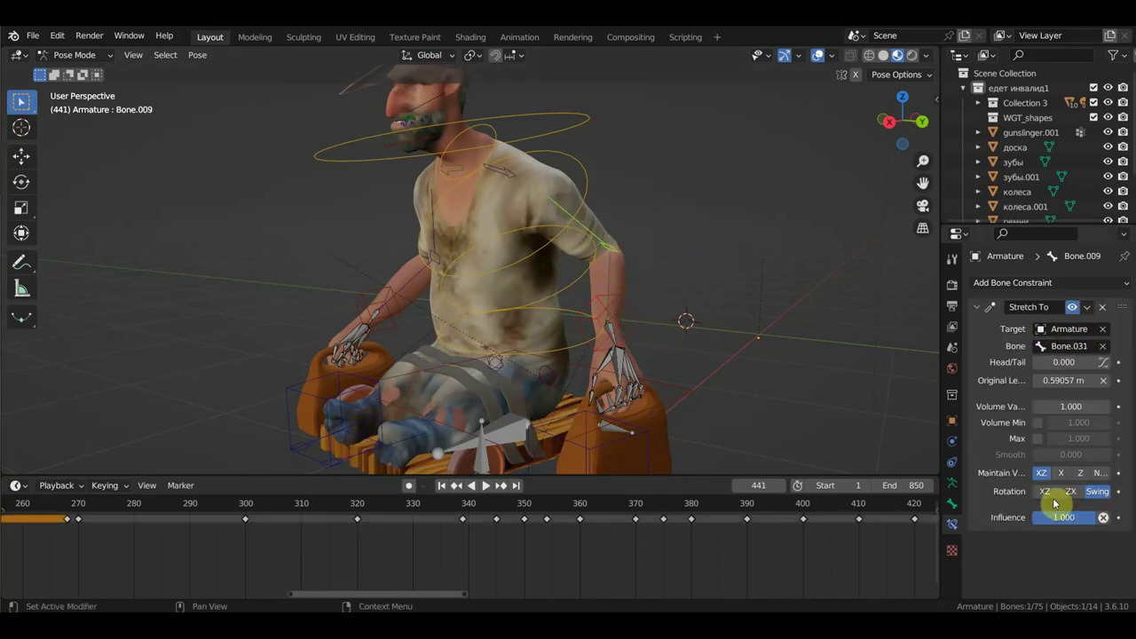
# Move Bone.031 far to the right so the arm stretches, then reselect Bone.009
pyautogui.click(643, 336)
pyautogui.moveTo(680, 332); pyautogui.dragTo(728, 340, button='middle')
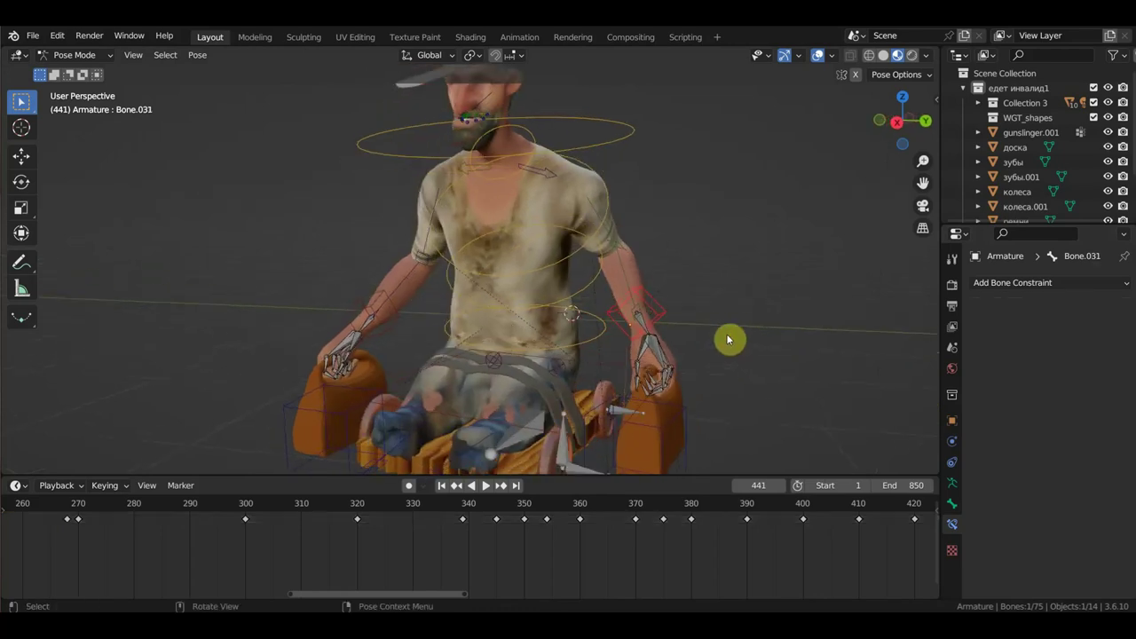
pyautogui.press('g')
pyautogui.click(52, 317)
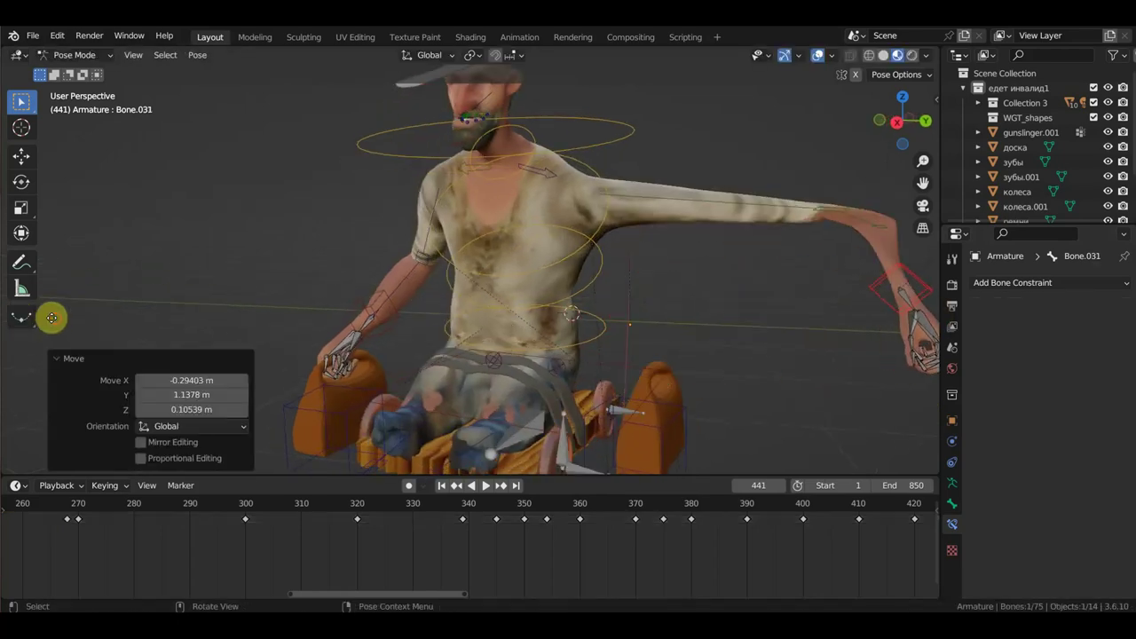
pyautogui.moveTo(286, 291)
pyautogui.mouseDown(button='middle')
pyautogui.moveTo(708, 338)
pyautogui.moveTo(592, 331)
pyautogui.mouseUp(button='middle')
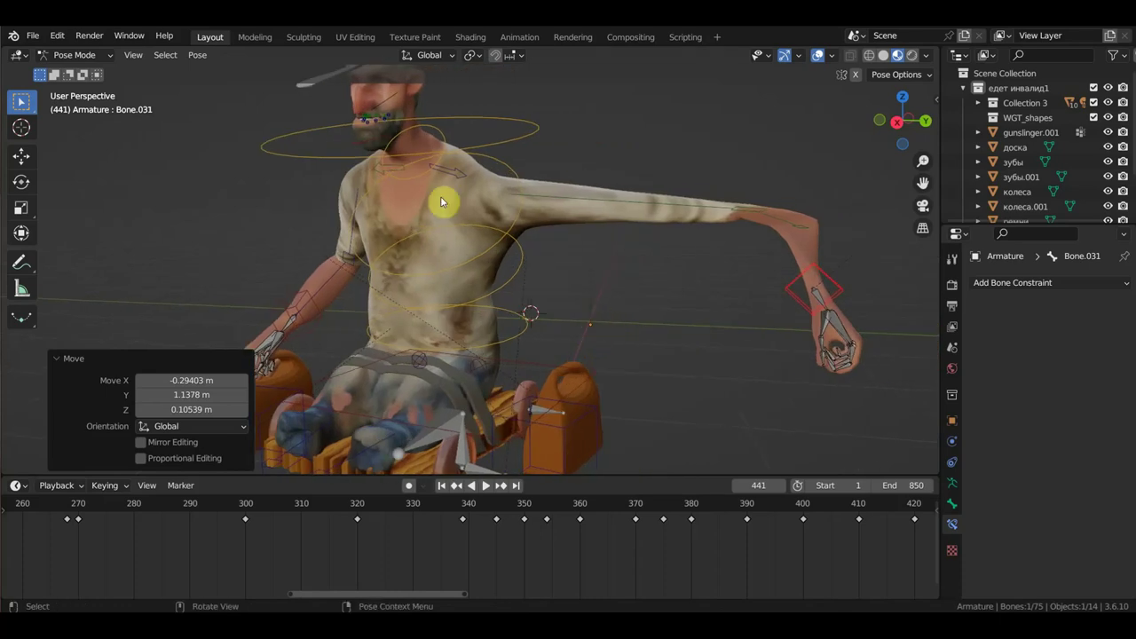
pyautogui.click(720, 214)
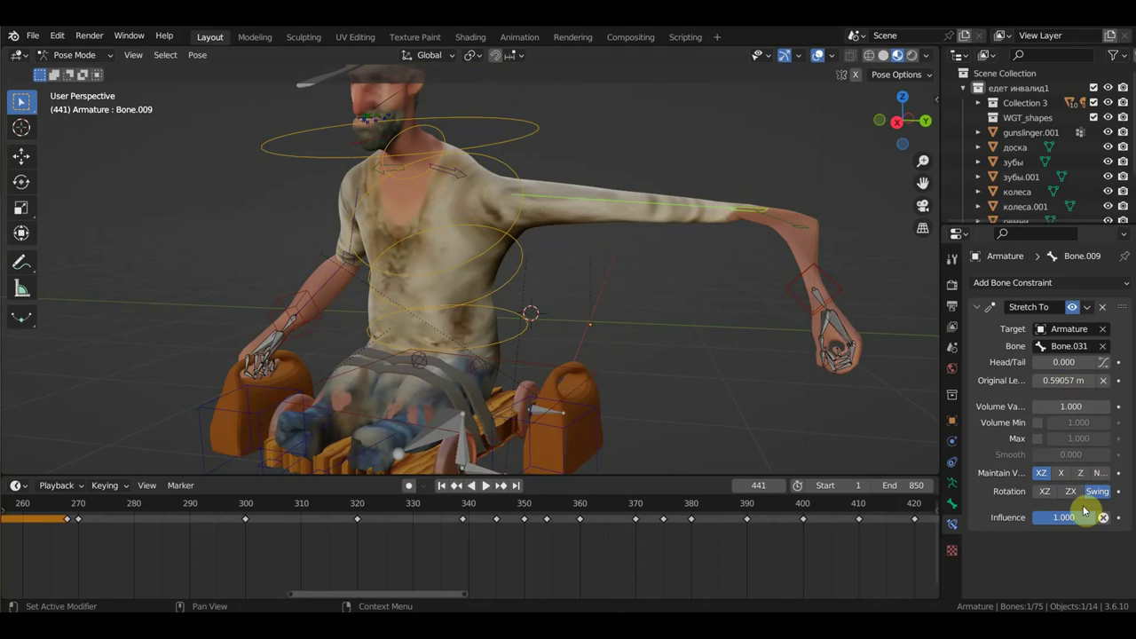
# Give the Stretch To constraint Influence 1.000, Volume Variation 0.000 and Original Length 1.1906 m
pyautogui.moveTo(1087, 521); pyautogui.dragTo(1076, 521)
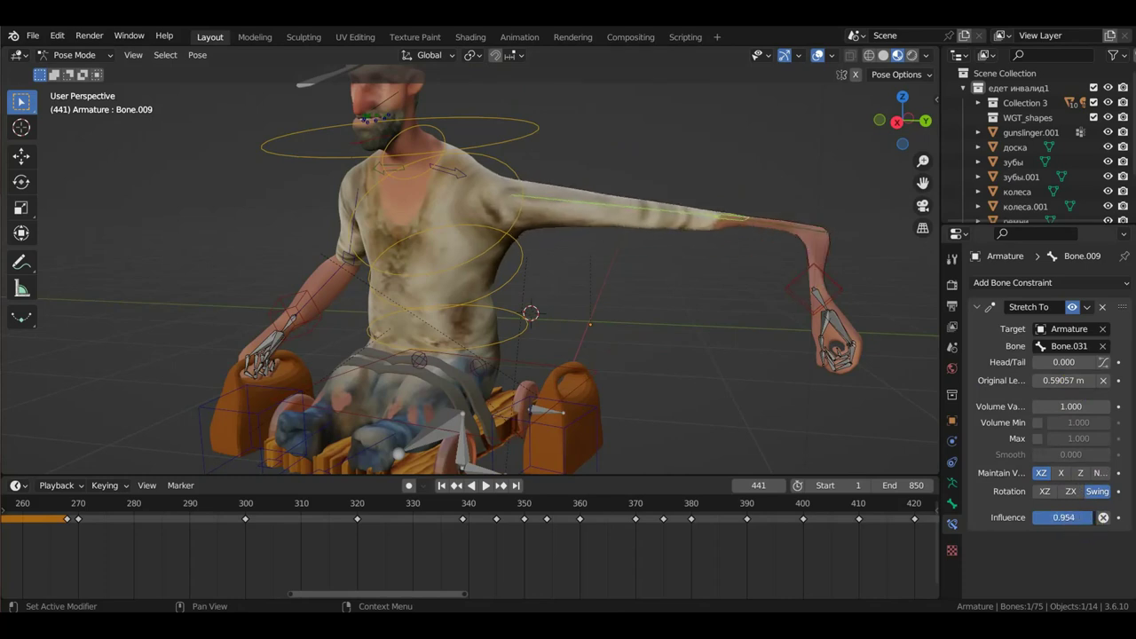
pyautogui.moveTo(1076, 521); pyautogui.dragTo(1100, 523)
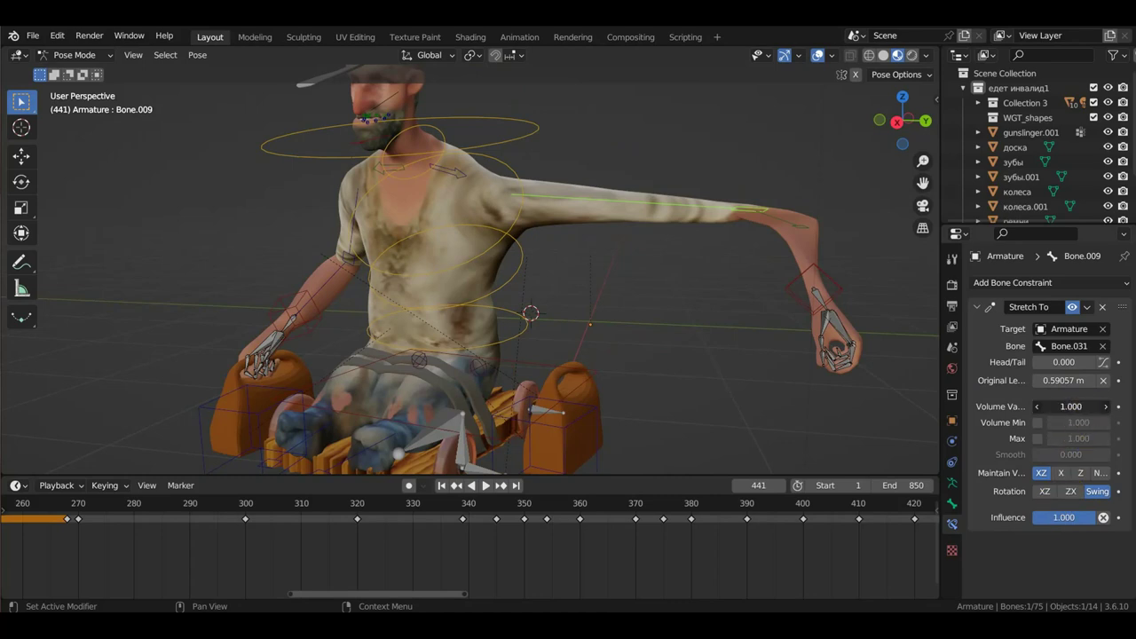
pyautogui.moveTo(1071, 406); pyautogui.dragTo(1039, 406)
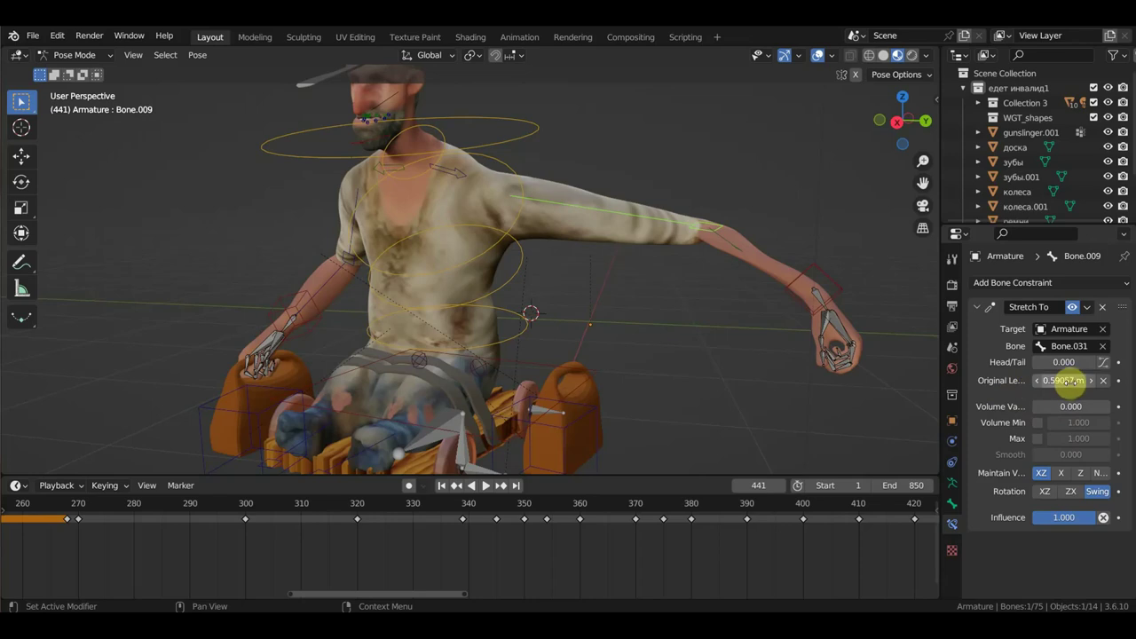
pyautogui.moveTo(1065, 380)
pyautogui.mouseDown()
pyautogui.moveTo(1087, 380)
pyautogui.moveTo(1069, 380)
pyautogui.mouseUp()
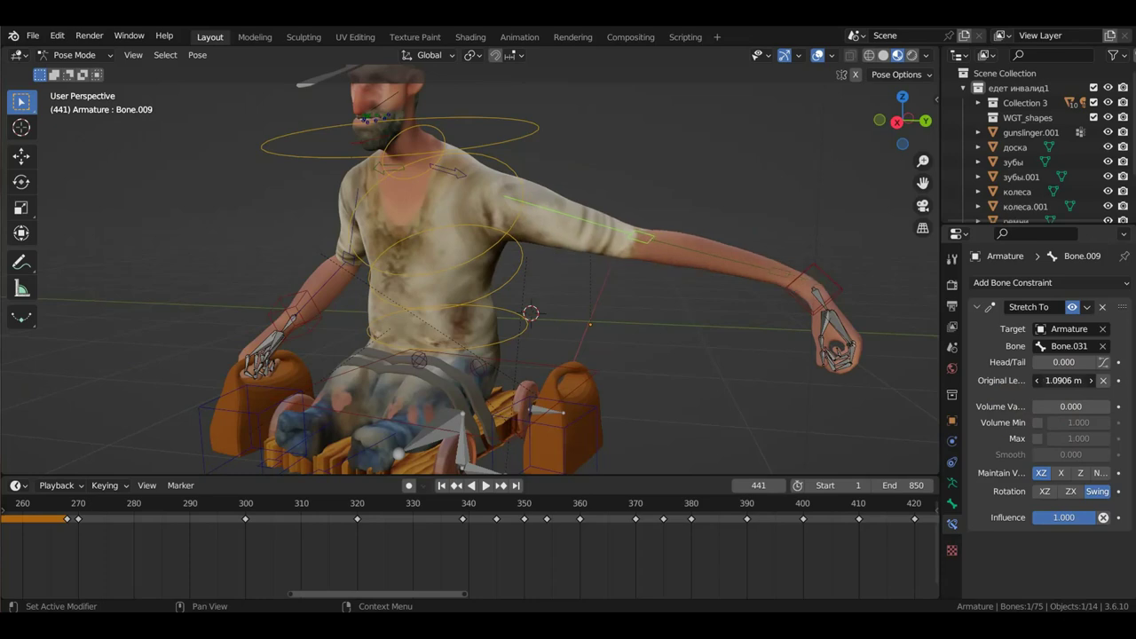
pyautogui.click(1091, 380)
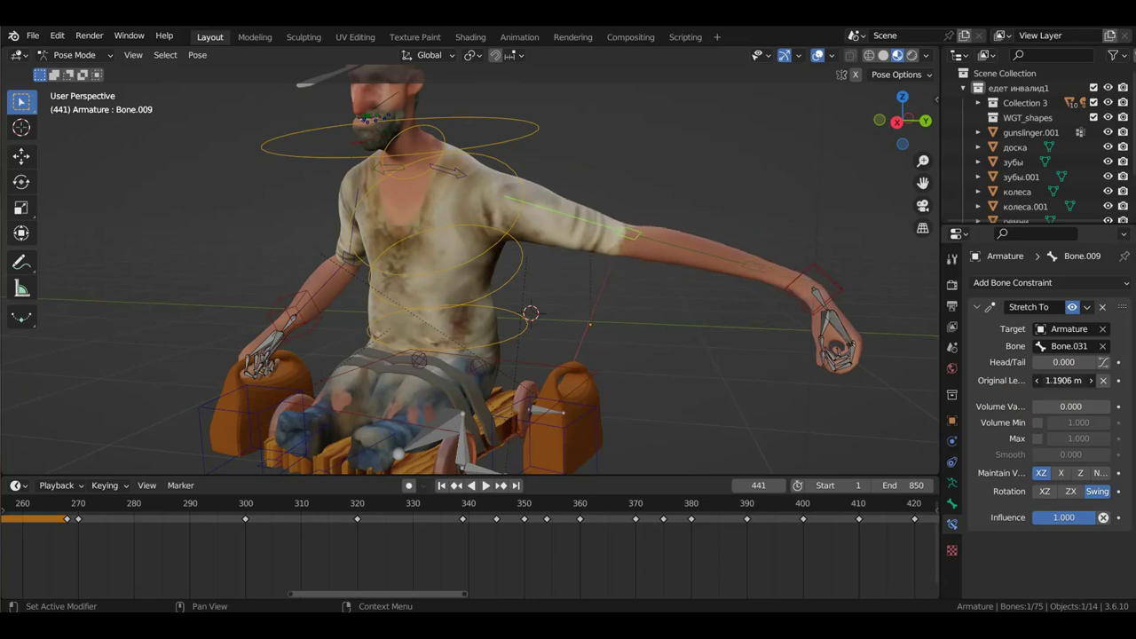
pyautogui.click(843, 284)
pyautogui.scroll(-3, 813, 332)
# Move the hand controller out to the right and then raise it, checking from above
pyautogui.press('g')
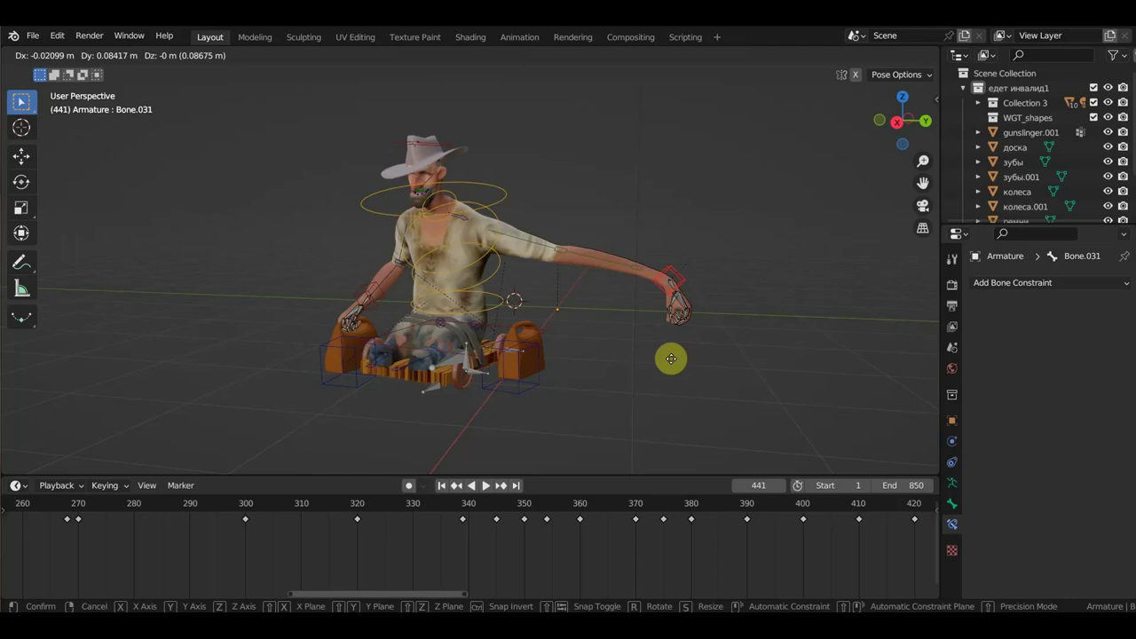
pyautogui.click(893, 353)
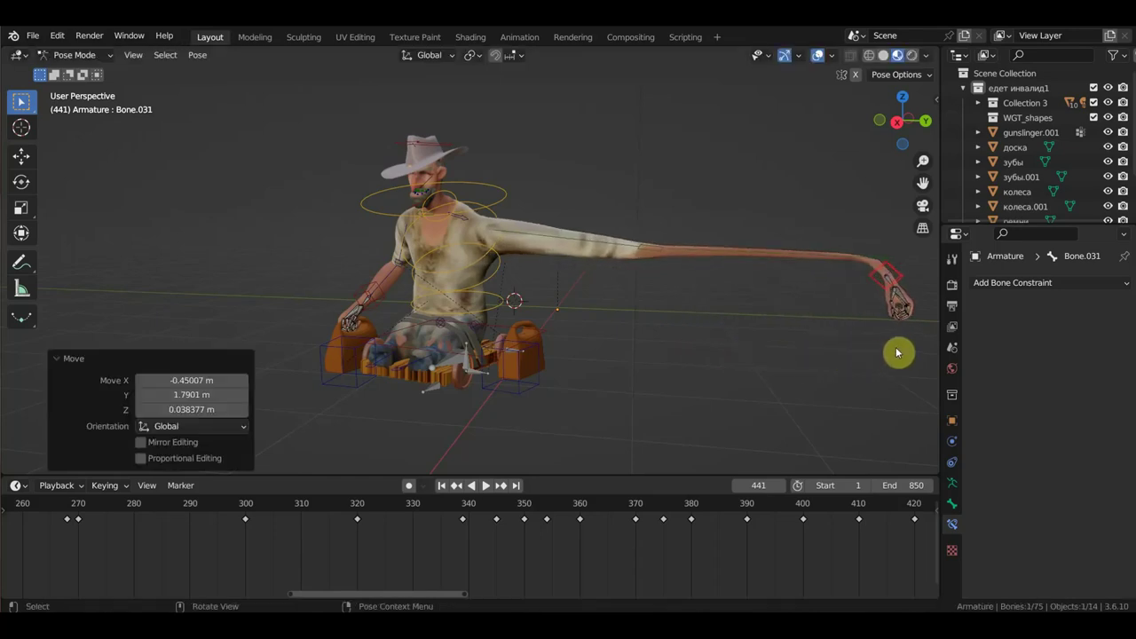
pyautogui.press('g')
pyautogui.click(741, 197)
pyautogui.moveTo(766, 216); pyautogui.dragTo(706, 303, button='middle')
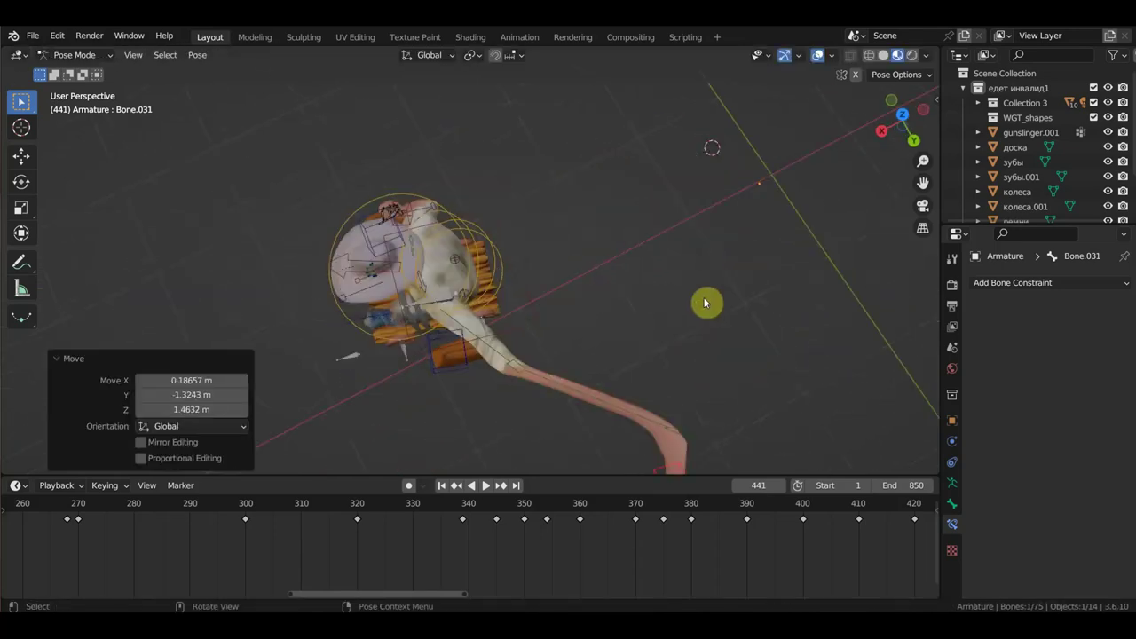
pyautogui.press('g')
pyautogui.click(493, 364)
pyautogui.moveTo(495, 367)
pyautogui.mouseDown(button='middle')
pyautogui.moveTo(654, 236)
pyautogui.moveTo(619, 257)
pyautogui.mouseUp(button='middle')
# Drag the raised hand controller down onto the cart
pyautogui.press('w')
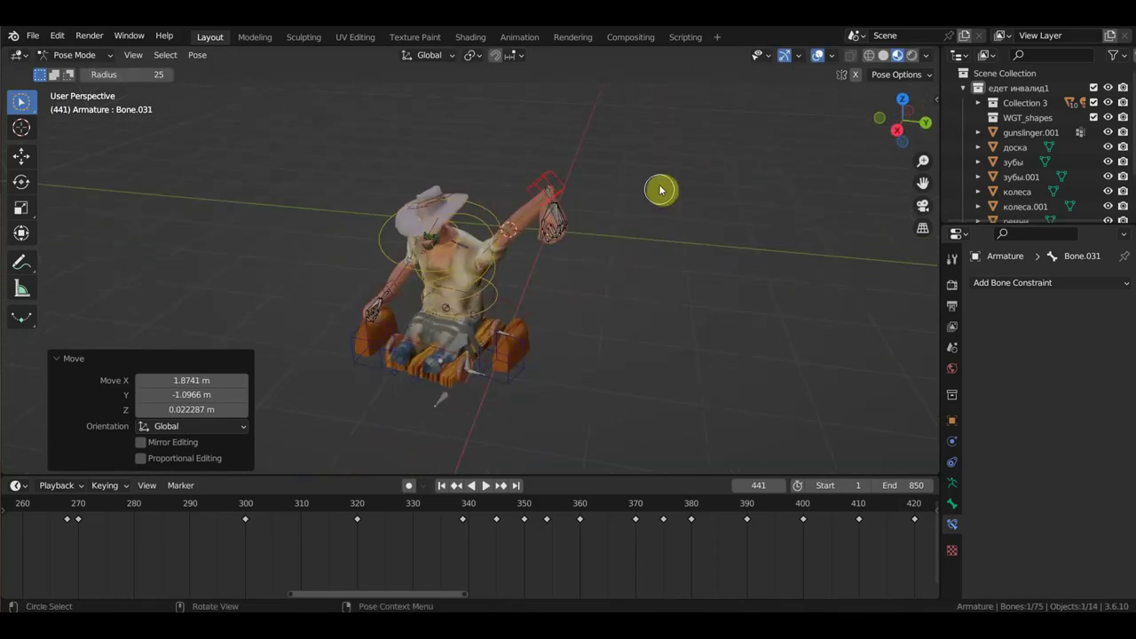
pyautogui.rightClick(636, 224)
pyautogui.click(635, 224)
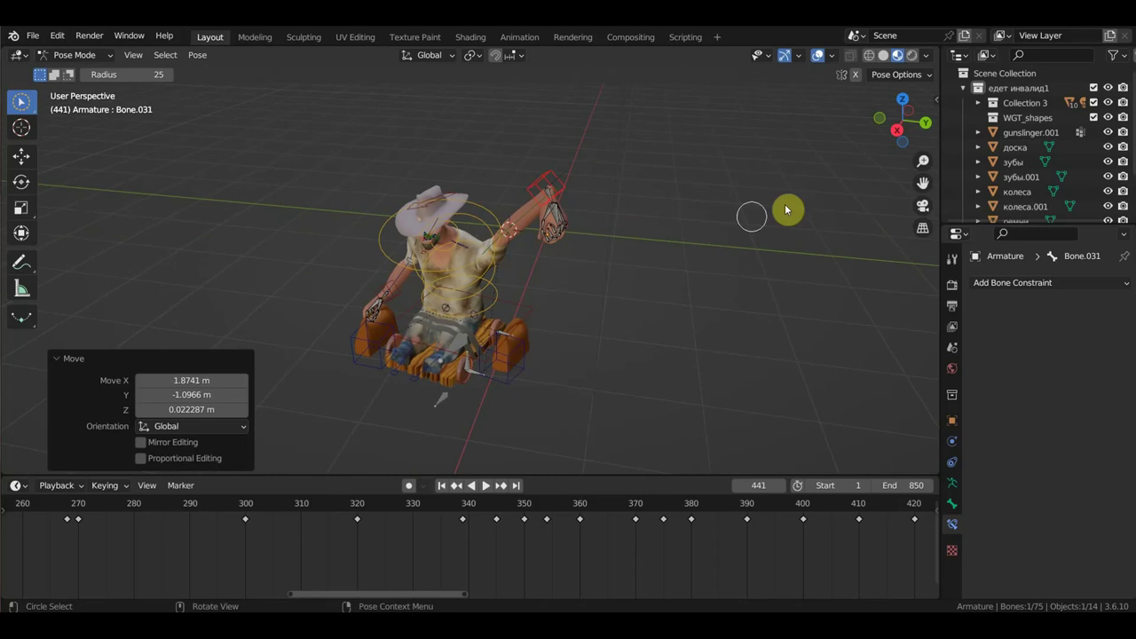
pyautogui.press('w')
pyautogui.press('w')
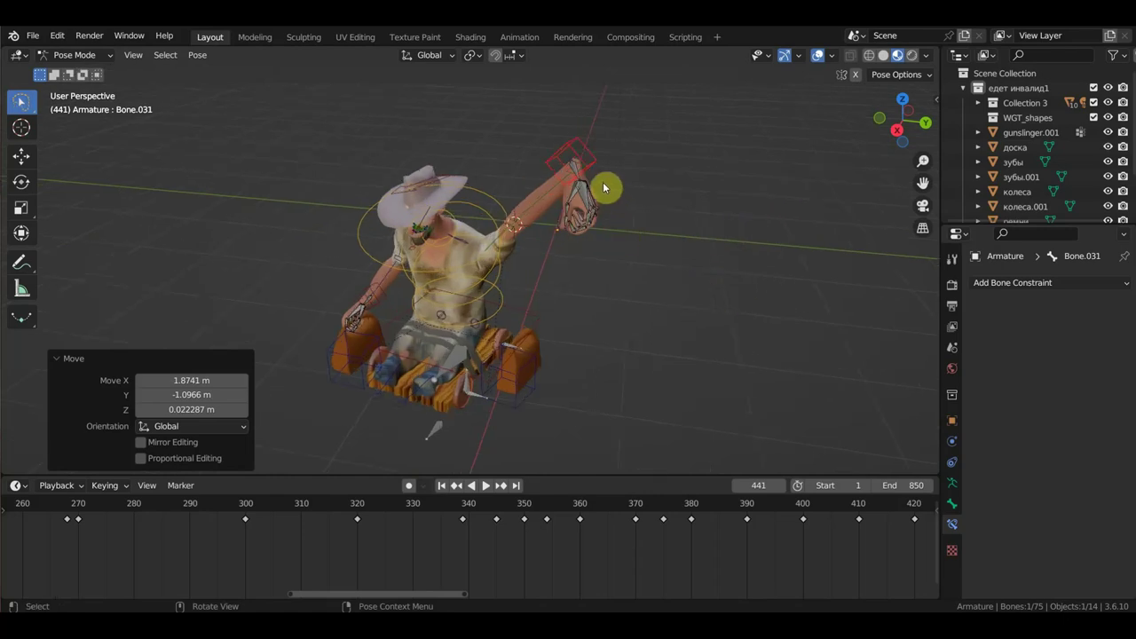
pyautogui.moveTo(601, 171); pyautogui.dragTo(586, 364)
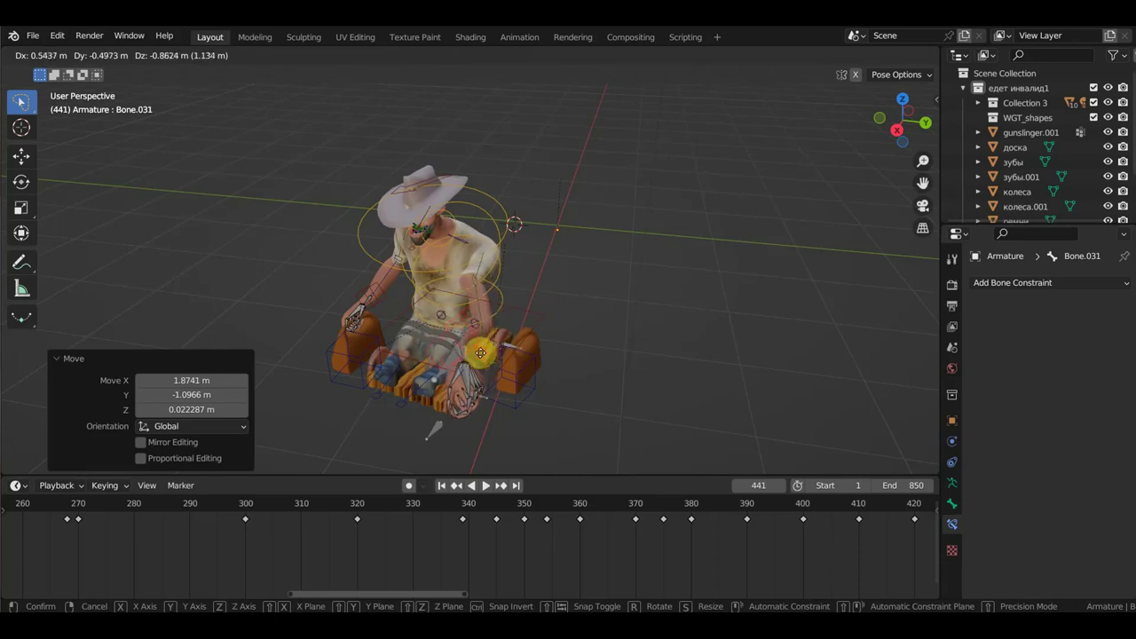
# Rotate the hand controller about 30°, inspect it, then undo back to the earlier hand position
pyautogui.press('r')
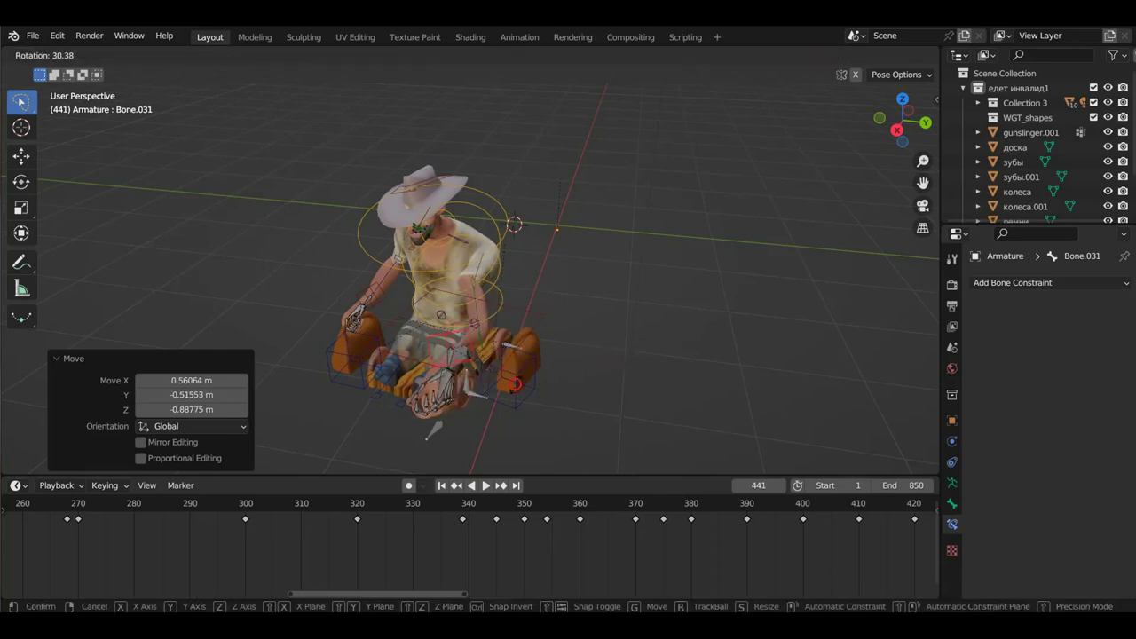
pyautogui.click(516, 385)
pyautogui.moveTo(515, 385)
pyautogui.mouseDown(button='middle')
pyautogui.moveTo(509, 345)
pyautogui.moveTo(238, 306)
pyautogui.mouseUp(button='middle')
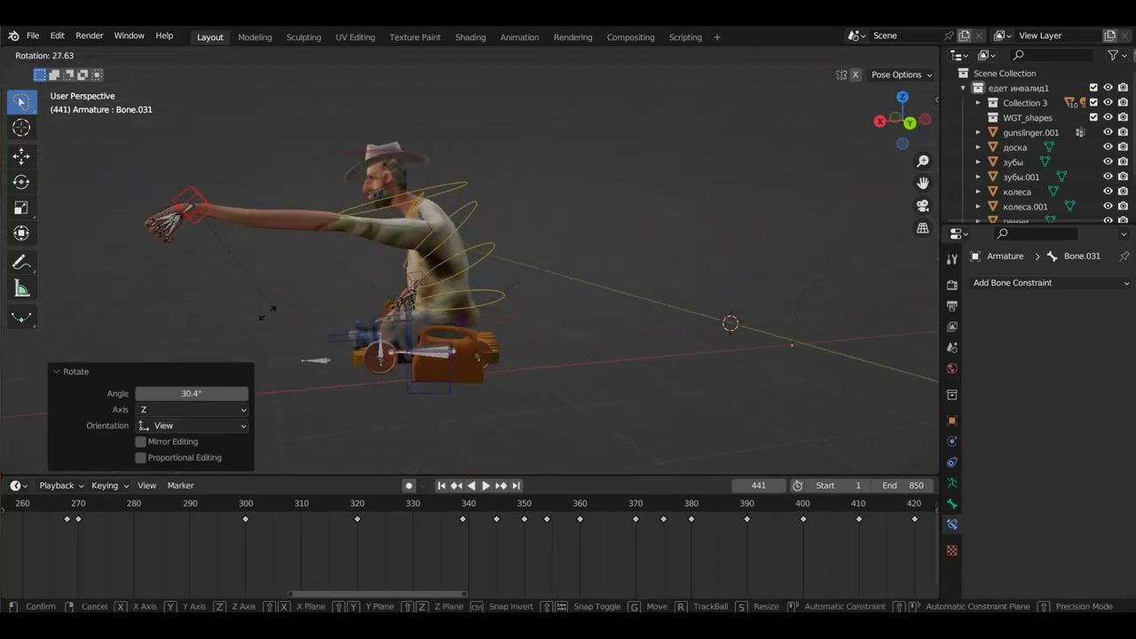
pyautogui.scroll(3, 266, 292)
pyautogui.moveTo(363, 263)
pyautogui.mouseDown(button='middle')
pyautogui.moveTo(642, 300)
pyautogui.moveTo(731, 297)
pyautogui.mouseUp(button='middle')
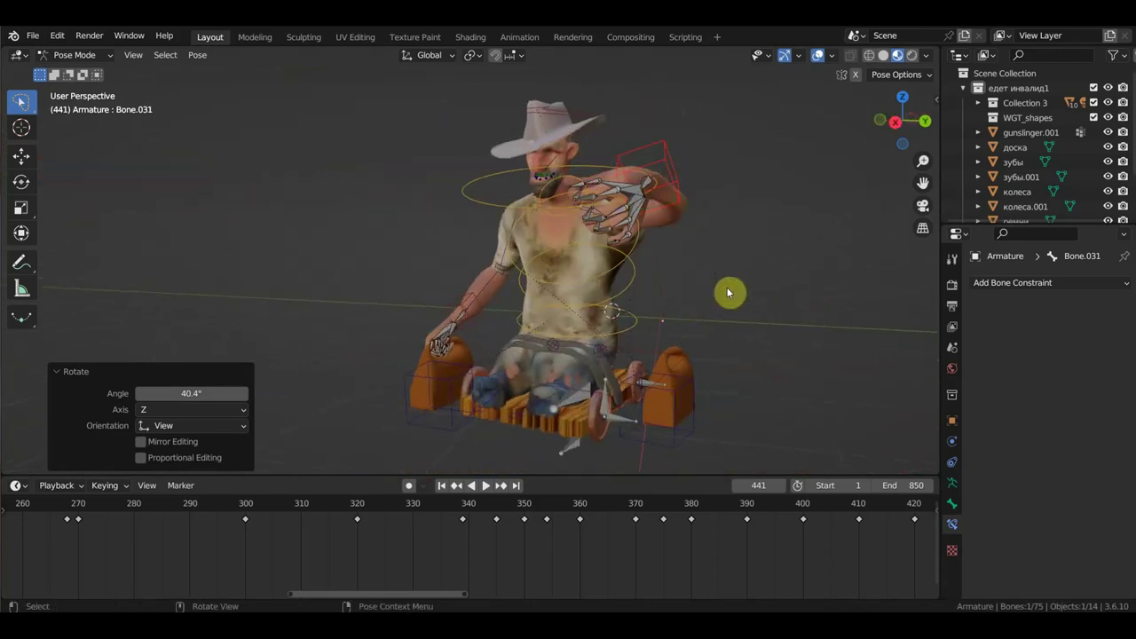
pyautogui.moveTo(656, 250)
pyautogui.mouseDown(button='middle')
pyautogui.moveTo(629, 254)
pyautogui.moveTo(660, 249)
pyautogui.moveTo(667, 271)
pyautogui.moveTo(698, 274)
pyautogui.mouseUp(button='middle')
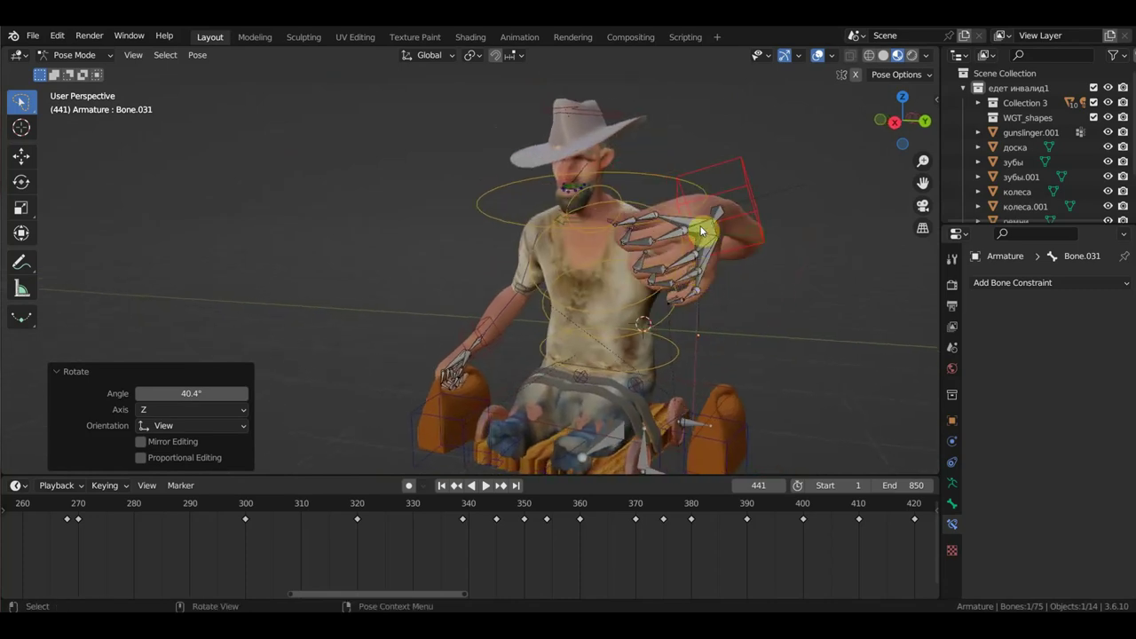
pyautogui.hotkey('ctrl', 'z')
pyautogui.moveTo(740, 165)
pyautogui.mouseDown(button='middle')
pyautogui.moveTo(850, 360)
pyautogui.moveTo(796, 351)
pyautogui.moveTo(872, 325)
pyautogui.moveTo(617, 279)
pyautogui.moveTo(692, 294)
pyautogui.moveTo(665, 252)
pyautogui.mouseUp(button='middle')
pyautogui.hotkey('ctrl', 'z')
# On Bone.009, set Volume Variation 1.100, Stretch To Head/Tail 0.734 and Influence 0.752
pyautogui.click(618, 232)
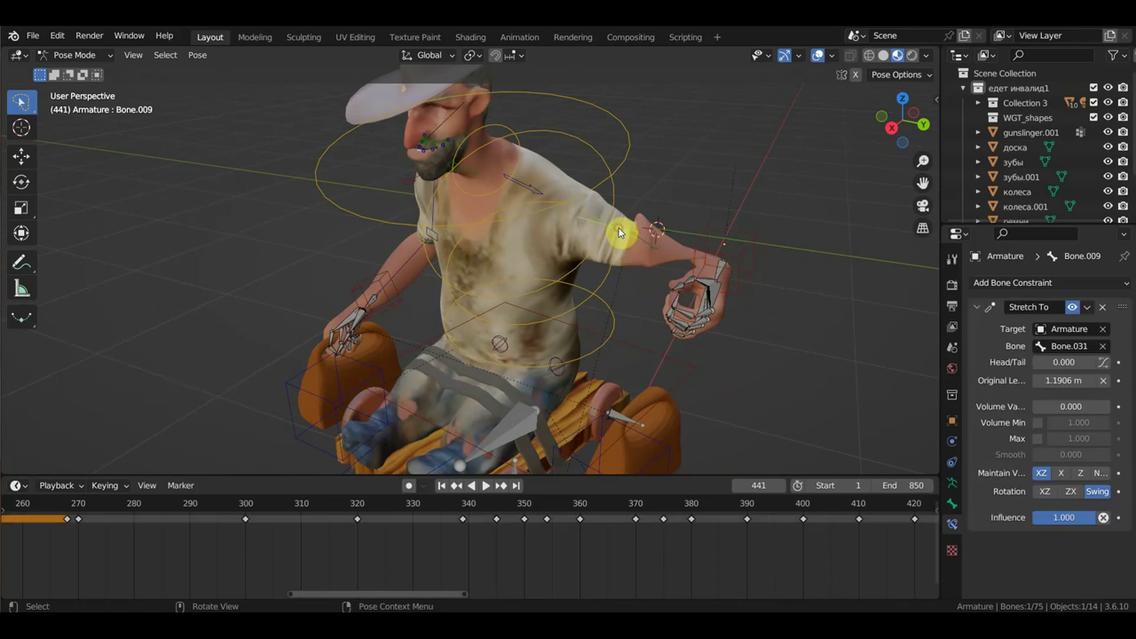
pyautogui.moveTo(994, 405)
pyautogui.mouseDown()
pyautogui.moveTo(1086, 405)
pyautogui.moveTo(1021, 406)
pyautogui.moveTo(1029, 380)
pyautogui.moveTo(1047, 380)
pyautogui.mouseUp()
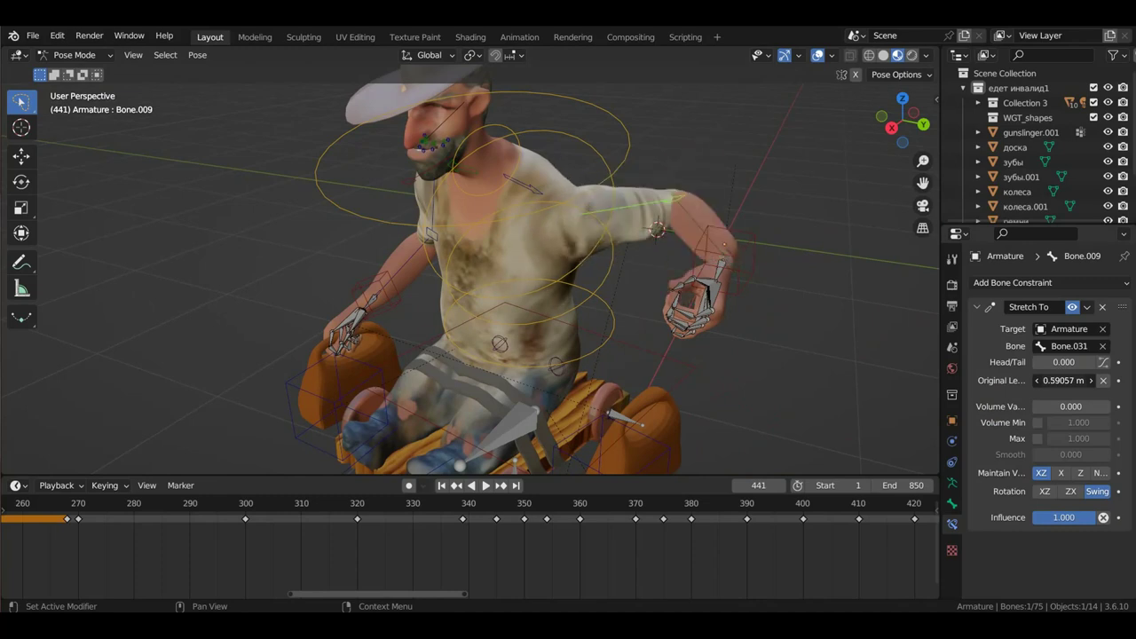
pyautogui.moveTo(736, 299); pyautogui.dragTo(794, 305, button='middle')
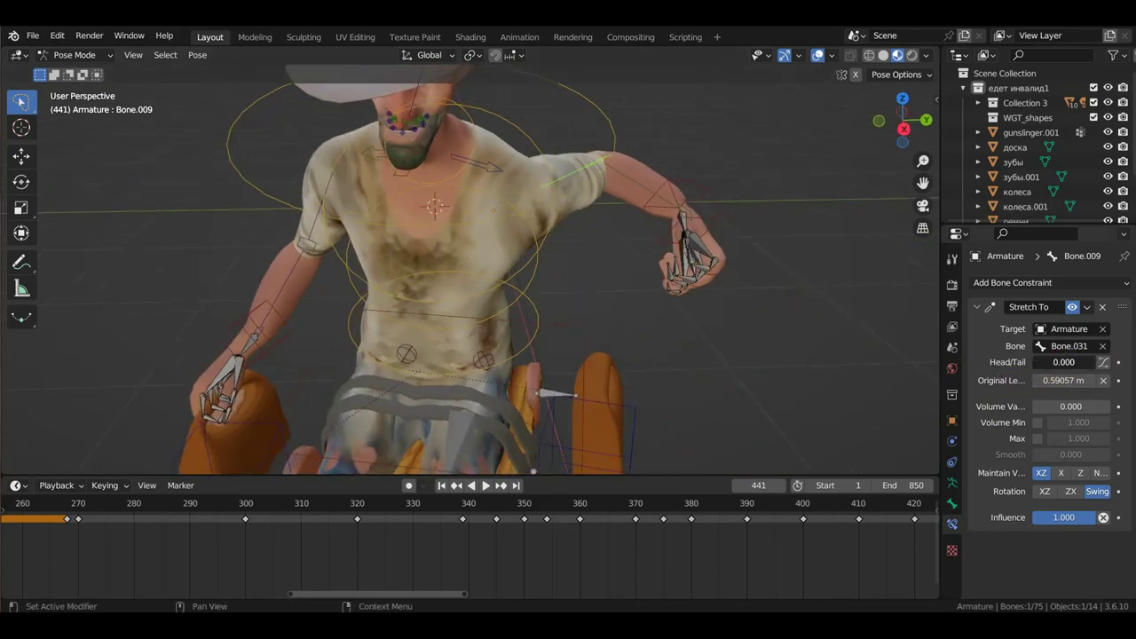
pyautogui.moveTo(1045, 363)
pyautogui.mouseDown()
pyautogui.moveTo(1109, 362)
pyautogui.moveTo(1056, 362)
pyautogui.mouseUp()
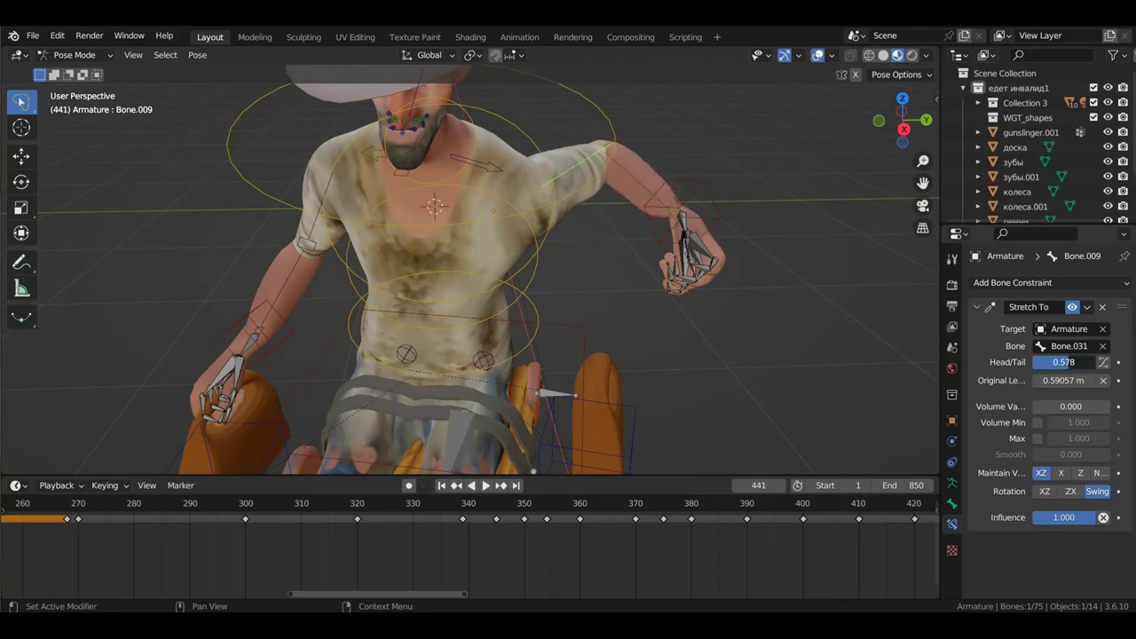
pyautogui.moveTo(1094, 517); pyautogui.dragTo(1066, 517)
# Rotate the chest bone Bone.008 about 30°
pyautogui.click(497, 168)
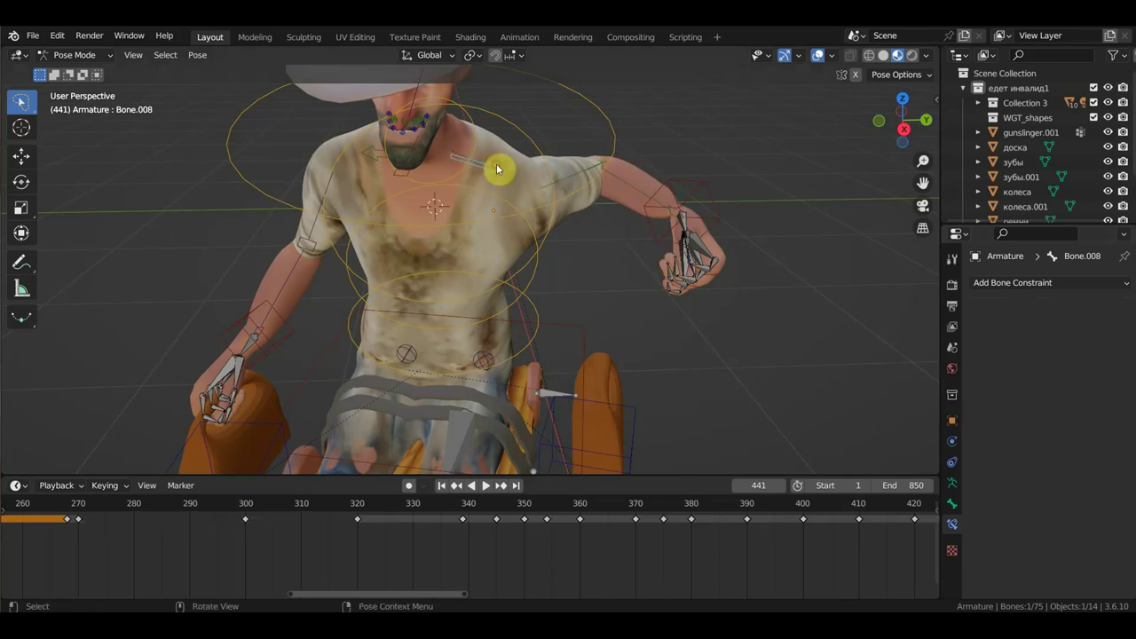
pyautogui.press('r')
pyautogui.click(656, 201)
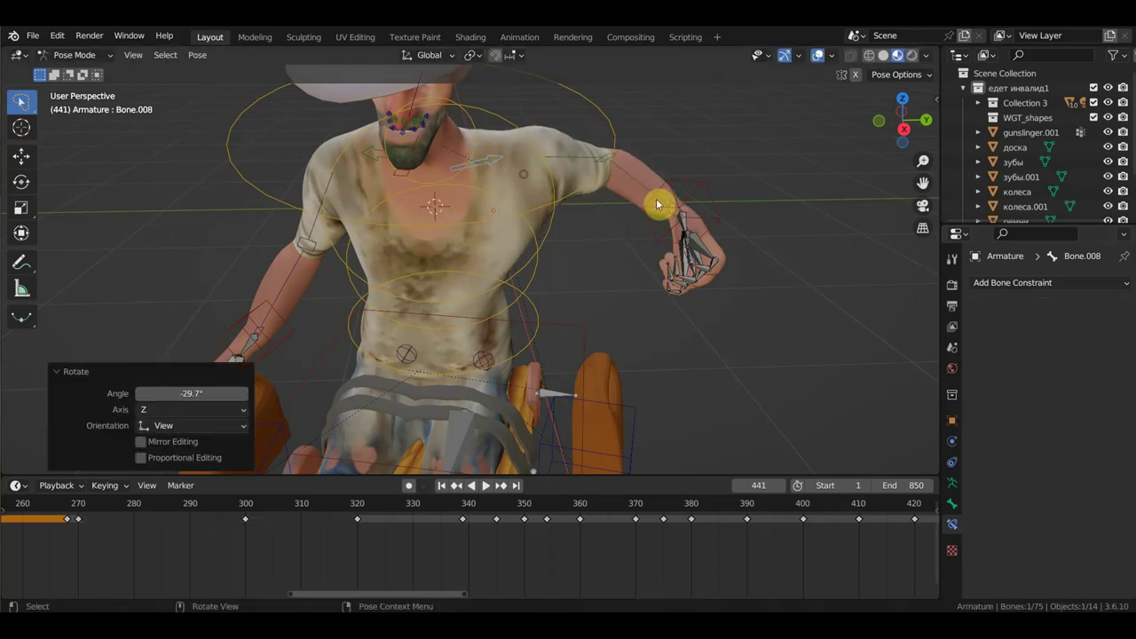
# Pull the hand controller far out so the arm stretches, then set Bone.009's Influence to 0.550
pyautogui.click(718, 213)
pyautogui.scroll(-2, 715, 212)
pyautogui.moveTo(659, 253)
pyautogui.mouseDown(button='middle')
pyautogui.moveTo(410, 242)
pyautogui.moveTo(441, 234)
pyautogui.mouseUp(button='middle')
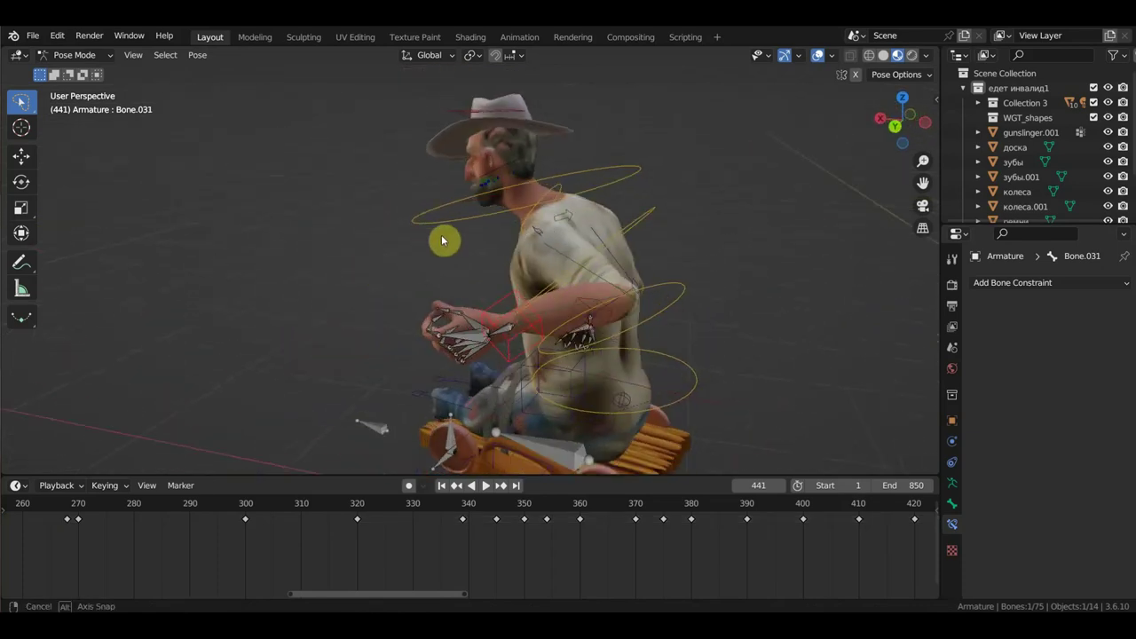
pyautogui.press('g')
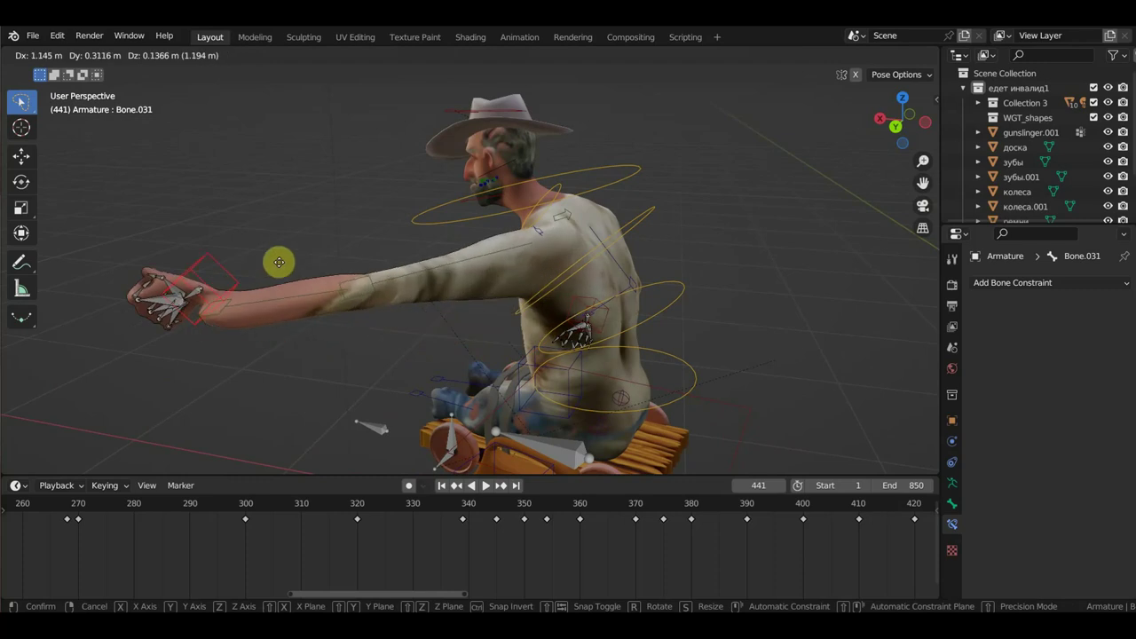
pyautogui.click(273, 184)
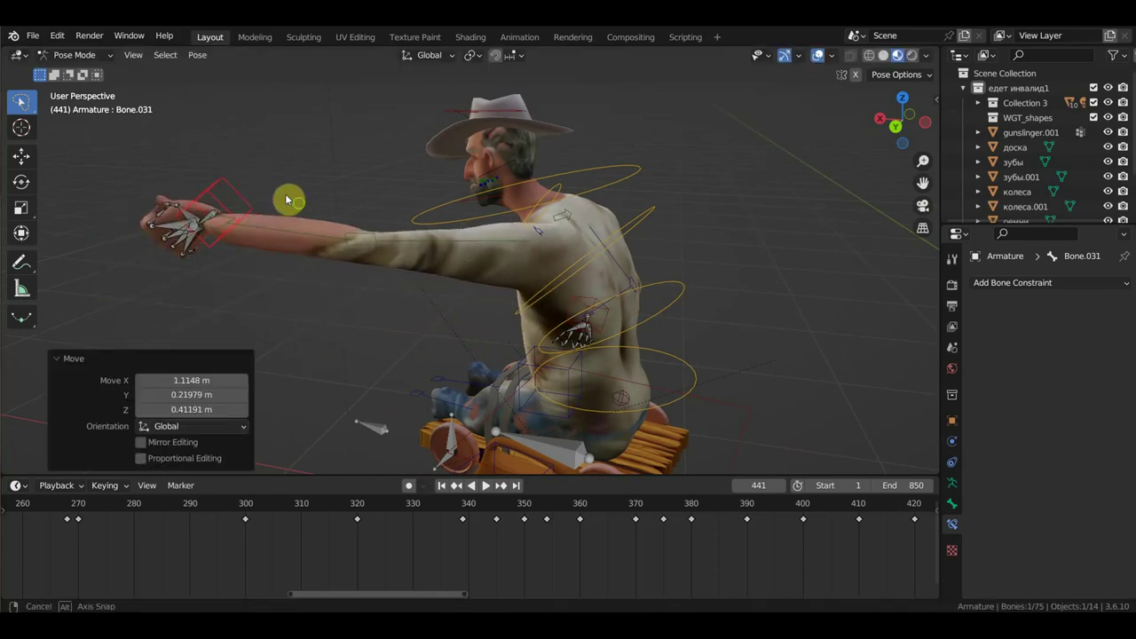
pyautogui.moveTo(285, 193)
pyautogui.mouseDown(button='middle')
pyautogui.moveTo(401, 218)
pyautogui.moveTo(590, 345)
pyautogui.mouseUp(button='middle')
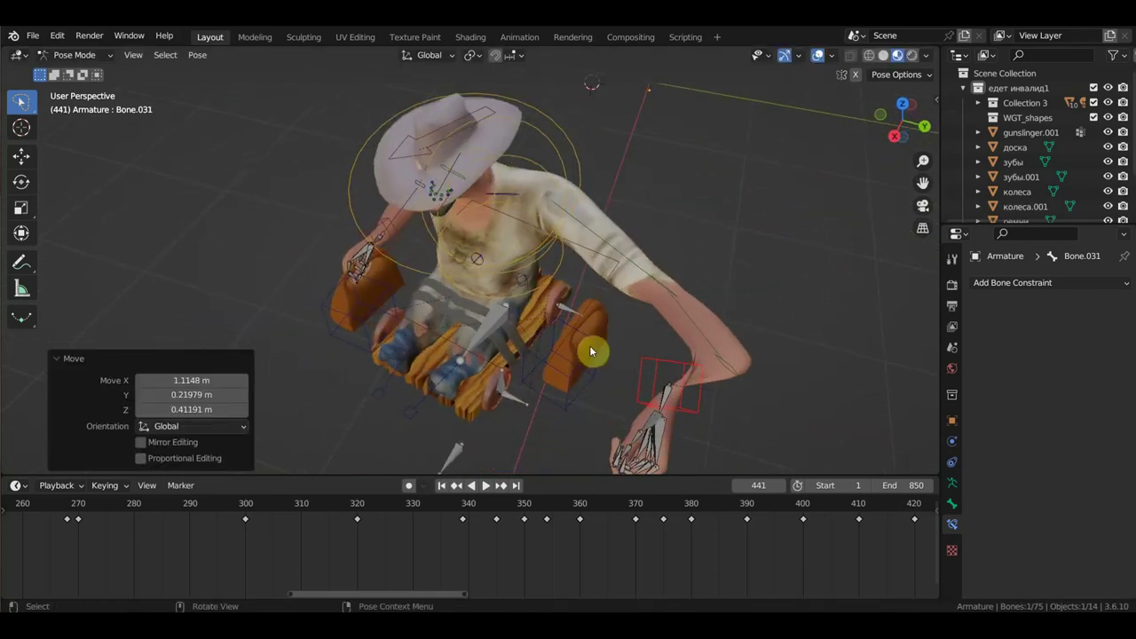
pyautogui.press('g')
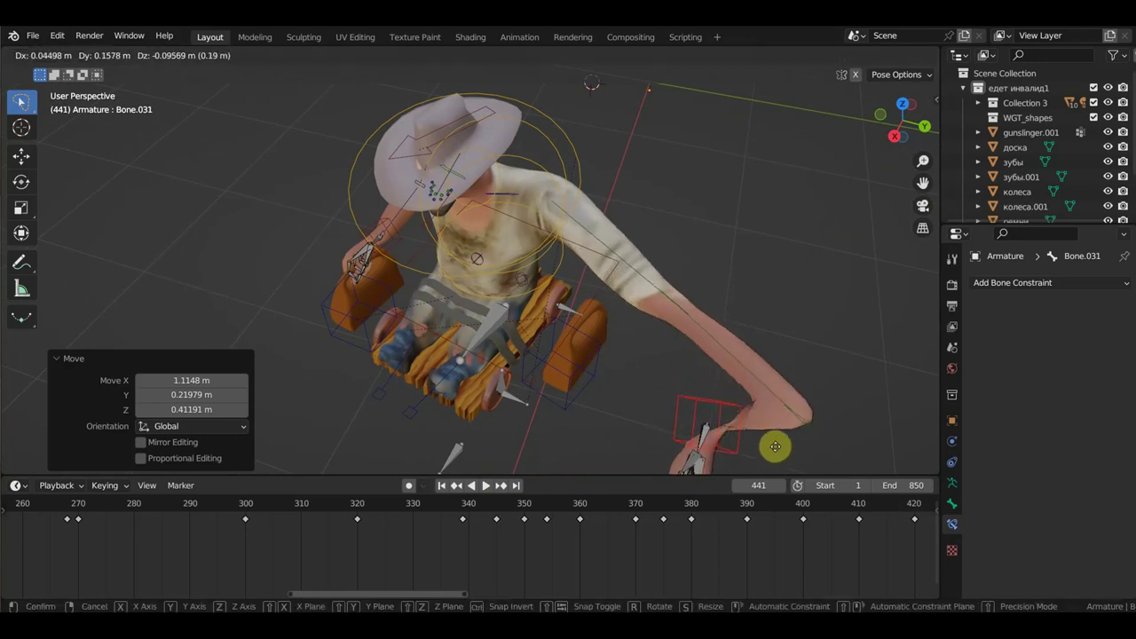
pyautogui.click(785, 433)
pyautogui.keyDown('shift'); pyautogui.moveTo(791, 424); pyautogui.dragTo(736, 349, button='middle'); pyautogui.keyUp('shift')
pyautogui.scroll(3, 647, 317)
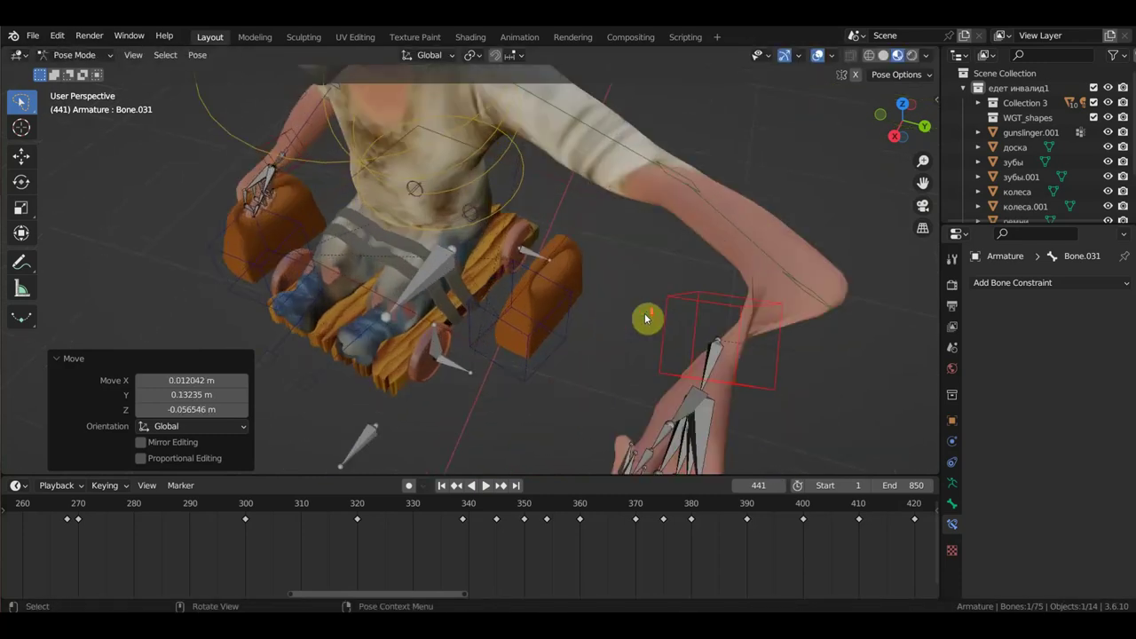
pyautogui.scroll(2, 695, 317)
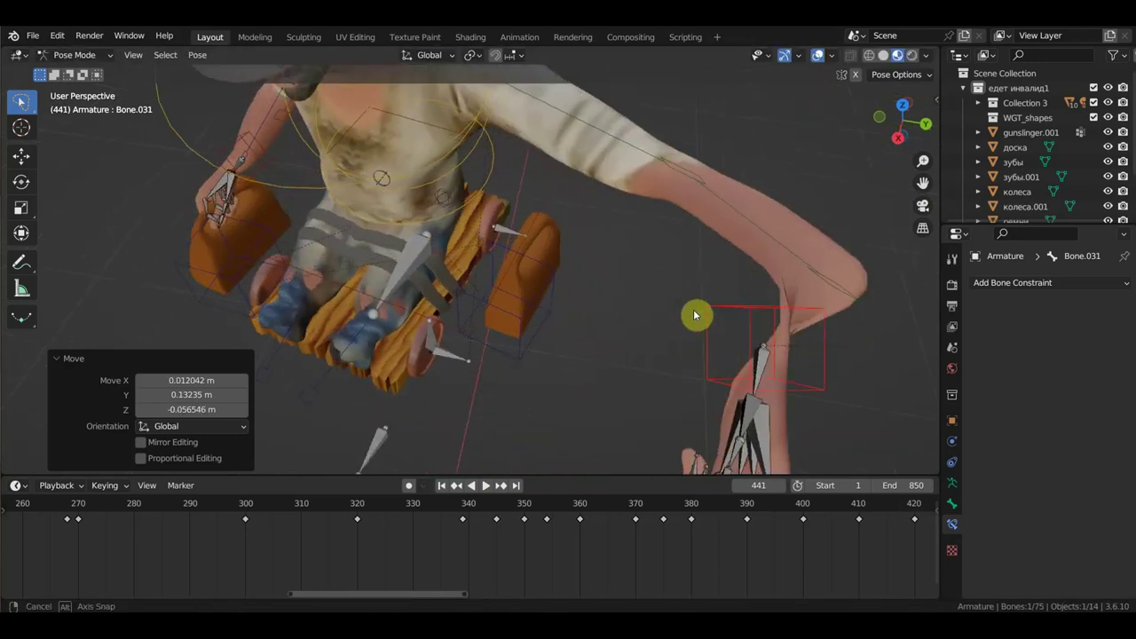
pyautogui.click(653, 154)
pyautogui.moveTo(1074, 517)
pyautogui.mouseDown()
pyautogui.moveTo(1052, 517)
pyautogui.moveTo(1088, 491)
pyautogui.mouseUp()
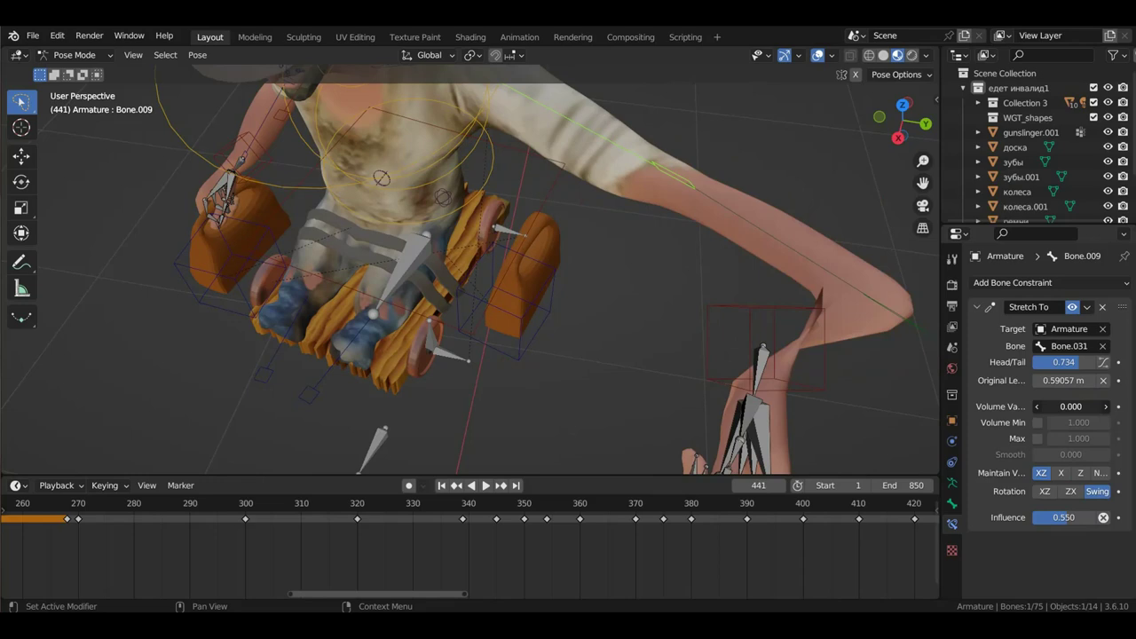
# Set Stretch To to Original Length 1.3906 m, Influence and Head/Tail 1.000, Volume Variation 0, XZ rotation
pyautogui.click(1099, 383)
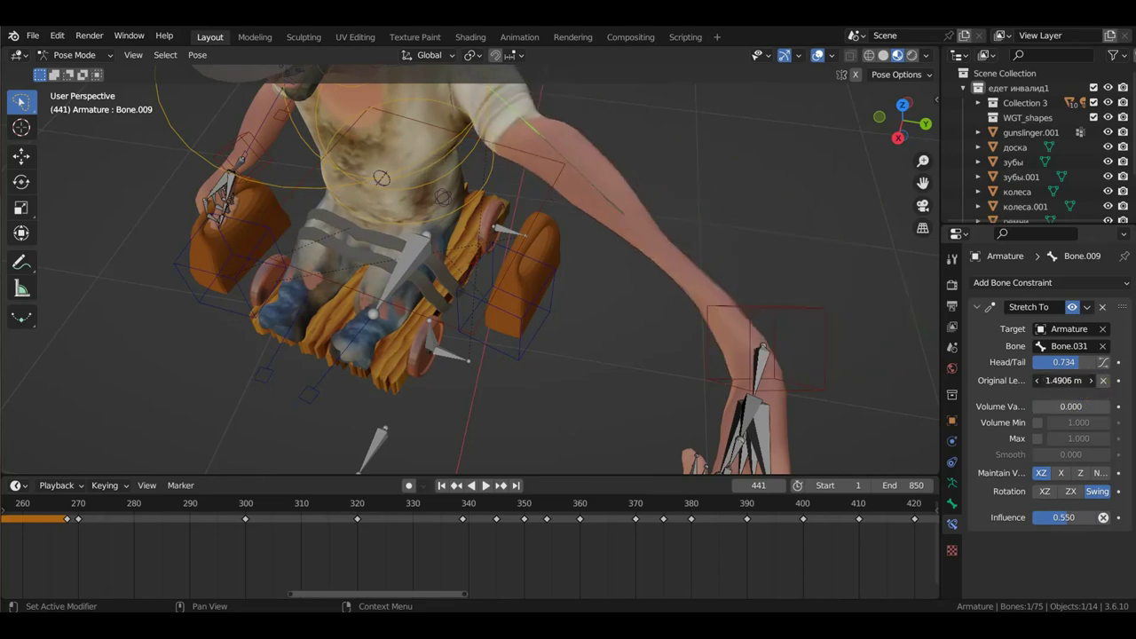
pyautogui.click(1104, 380)
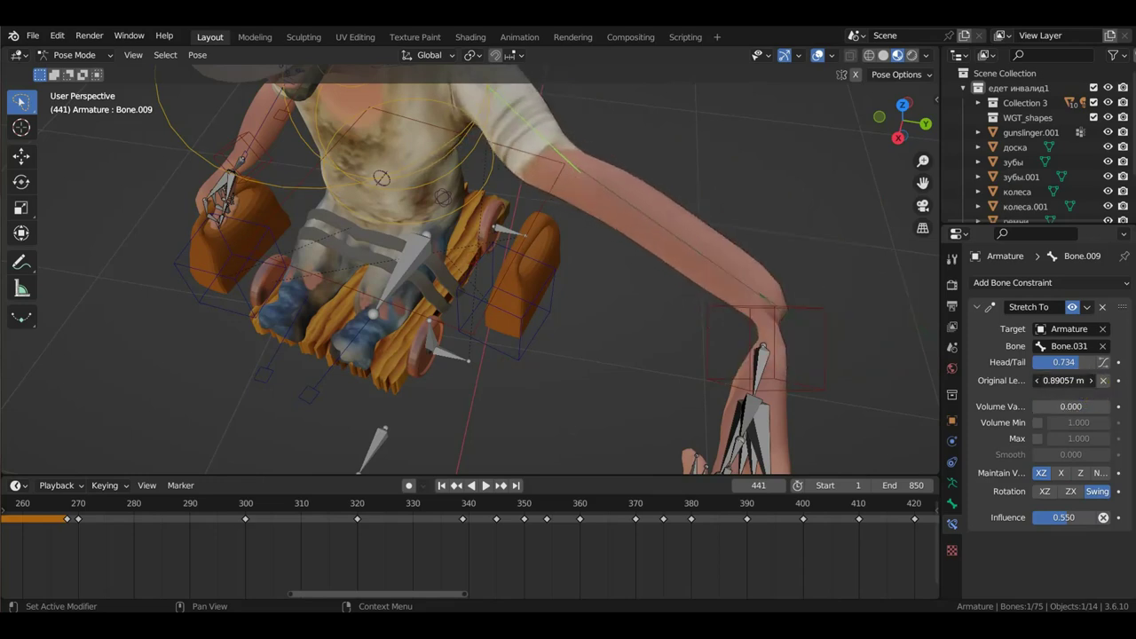
pyautogui.click(1104, 380)
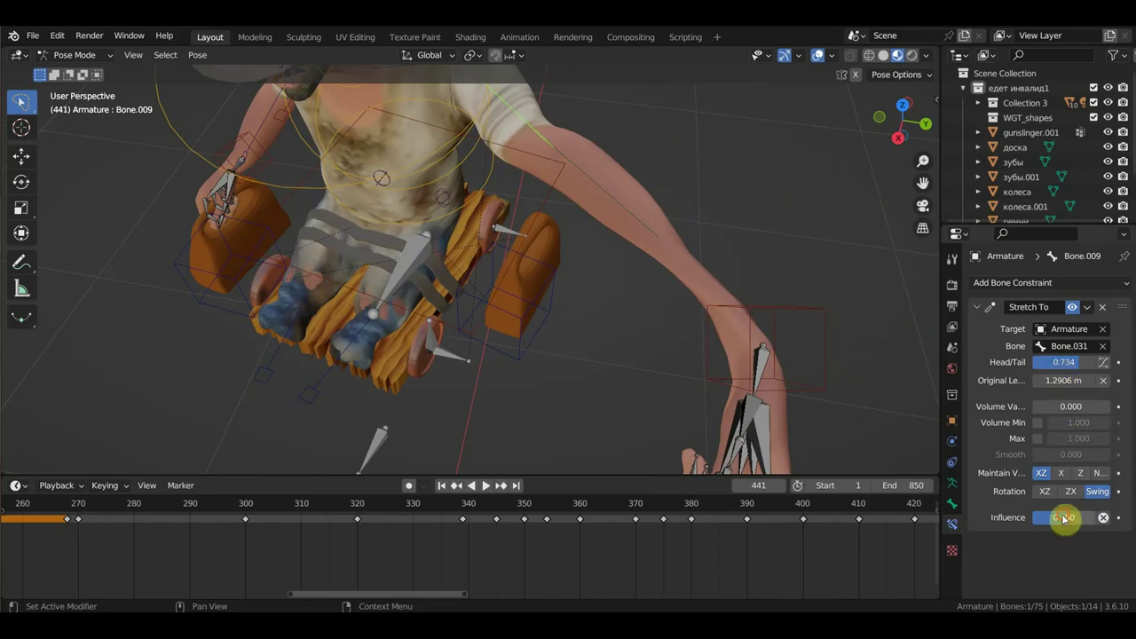
pyautogui.moveTo(1075, 518); pyautogui.dragTo(1101, 517)
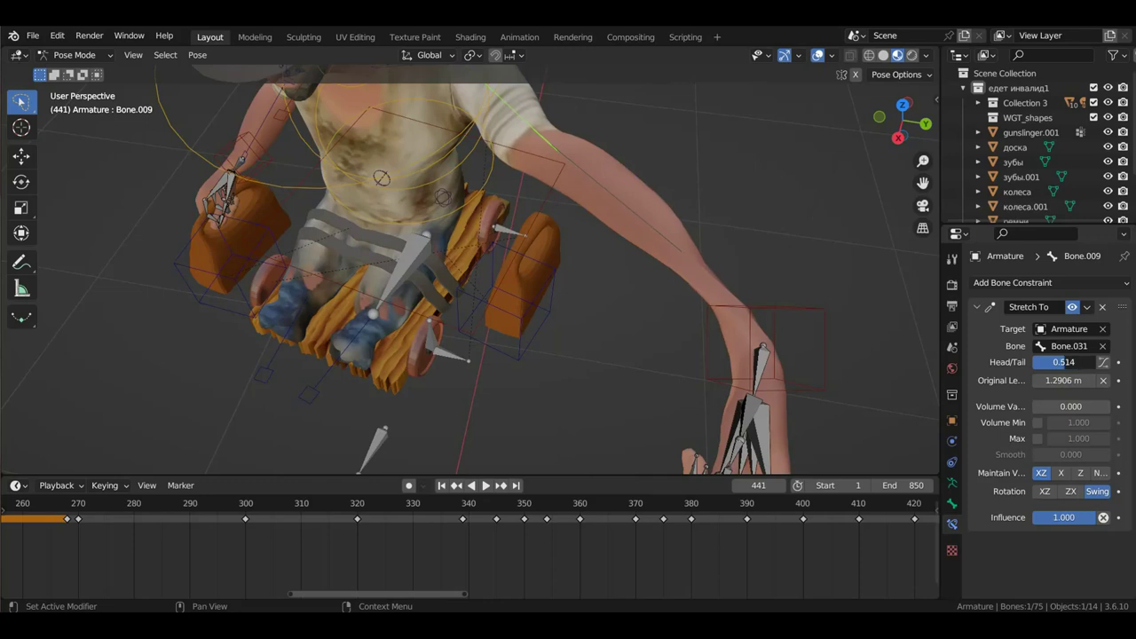
pyautogui.moveTo(1063, 362)
pyautogui.mouseDown()
pyautogui.moveTo(1103, 363)
pyautogui.moveTo(1039, 380)
pyautogui.moveTo(1092, 380)
pyautogui.moveTo(1049, 380)
pyautogui.mouseUp()
pyautogui.moveTo(667, 352)
pyautogui.mouseDown(button='middle')
pyautogui.moveTo(771, 312)
pyautogui.moveTo(772, 354)
pyautogui.mouseUp(button='middle')
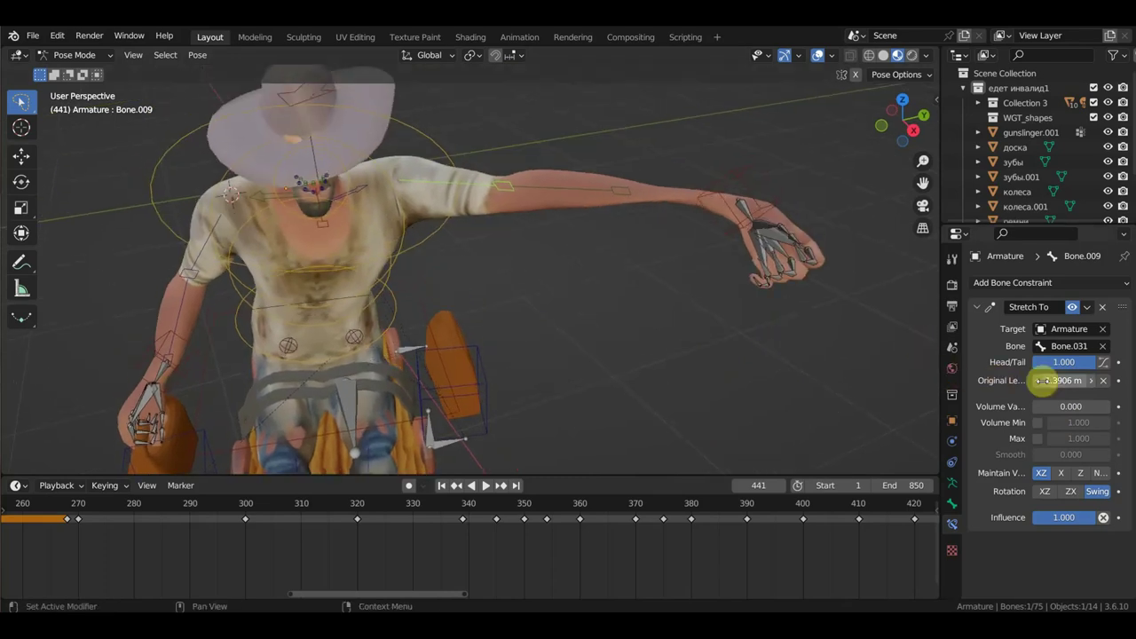
pyautogui.moveTo(1063, 406); pyautogui.dragTo(1070, 422)
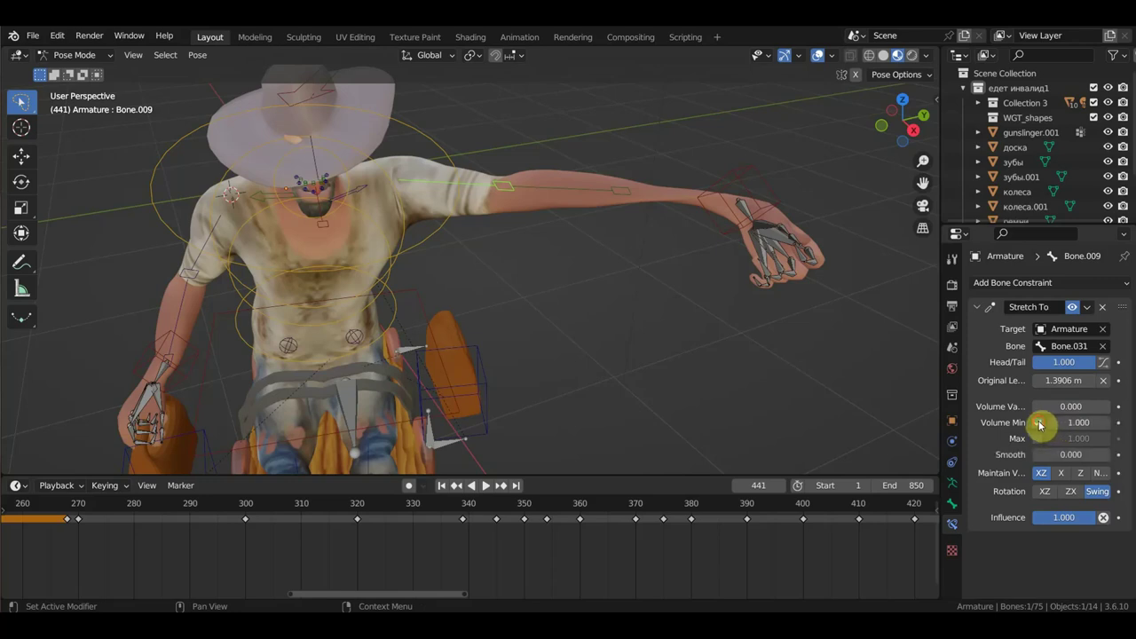
pyautogui.click(1072, 492)
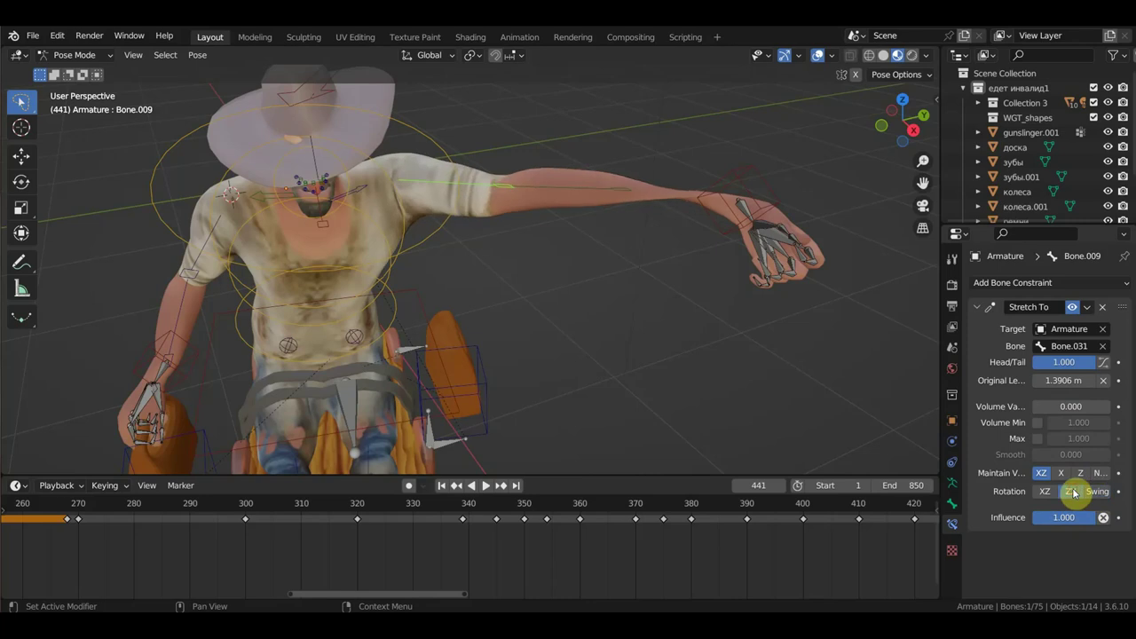
pyautogui.click(1047, 491)
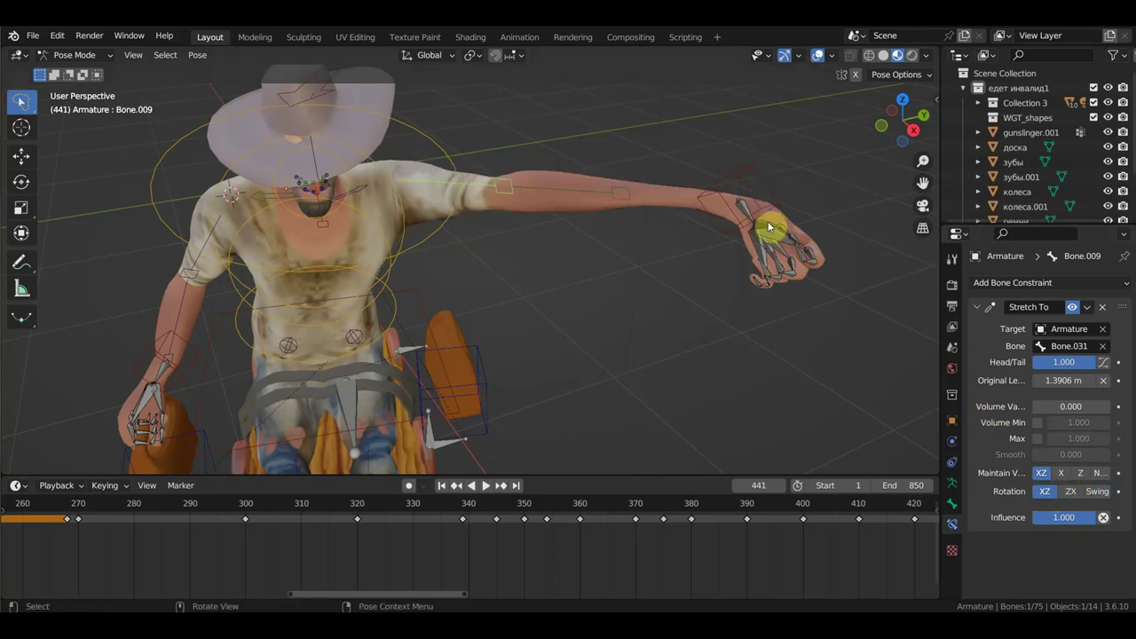
# Move the hand controller Bone.031 out to extend the arm and rotate it upward
pyautogui.click(772, 193)
pyautogui.press('g')
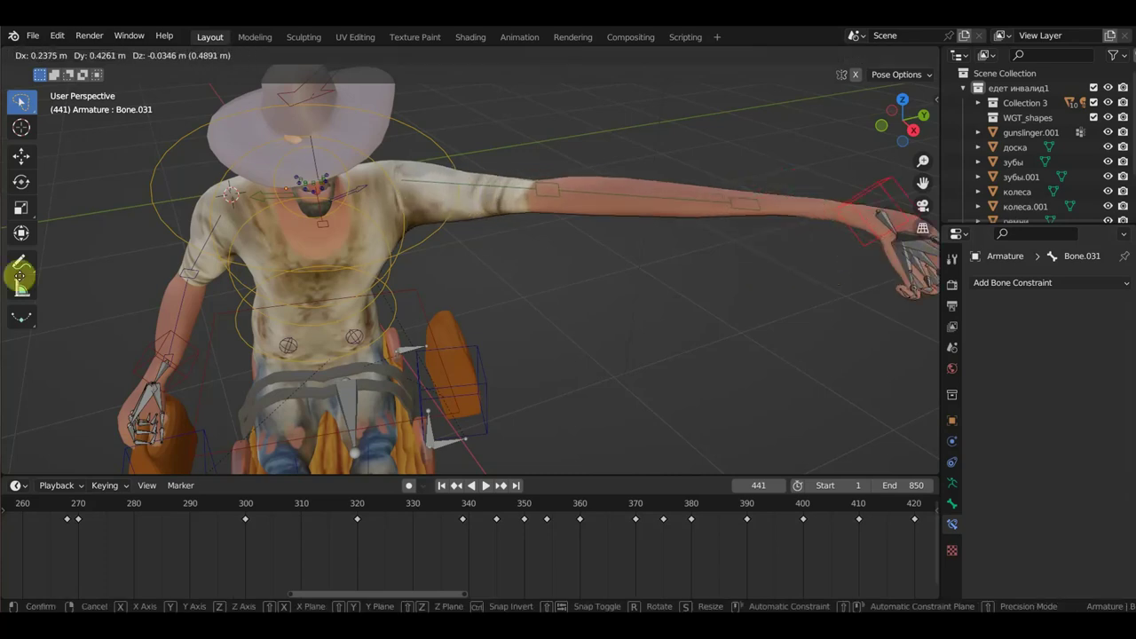
pyautogui.click(599, 248)
pyautogui.moveTo(660, 256)
pyautogui.mouseDown(button='middle')
pyautogui.moveTo(791, 261)
pyautogui.moveTo(796, 241)
pyautogui.mouseUp(button='middle')
pyautogui.press('g')
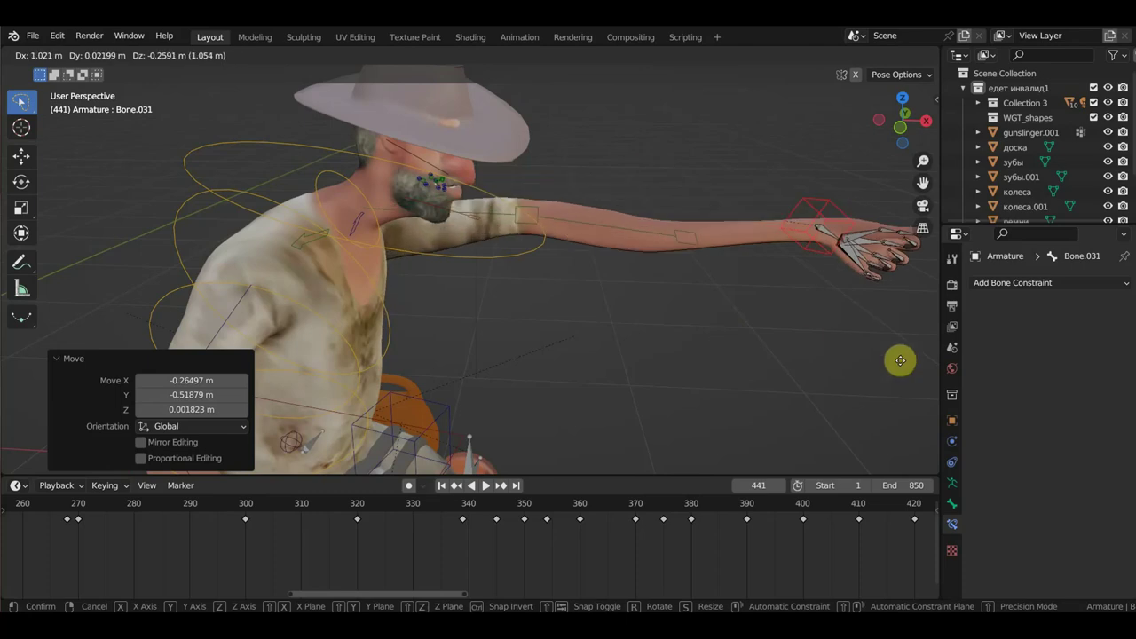
pyautogui.click(923, 373)
pyautogui.press('r')
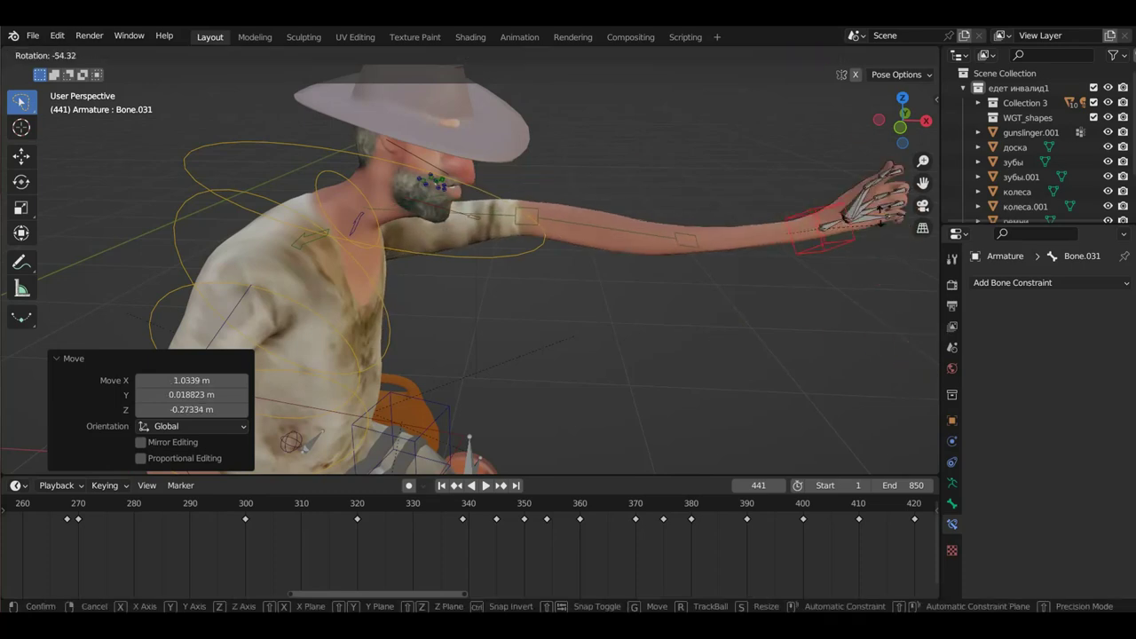
pyautogui.click(856, 191)
# Reposition the hand controller by X −0.30968, Y −0.59618, Z −0.06116 m, stretching the arm sideways
pyautogui.moveTo(896, 288)
pyautogui.mouseDown(button='middle')
pyautogui.moveTo(755, 304)
pyautogui.moveTo(660, 281)
pyautogui.moveTo(622, 304)
pyautogui.moveTo(467, 279)
pyautogui.moveTo(482, 208)
pyautogui.moveTo(482, 258)
pyautogui.mouseUp(button='middle')
pyautogui.click(481, 213)
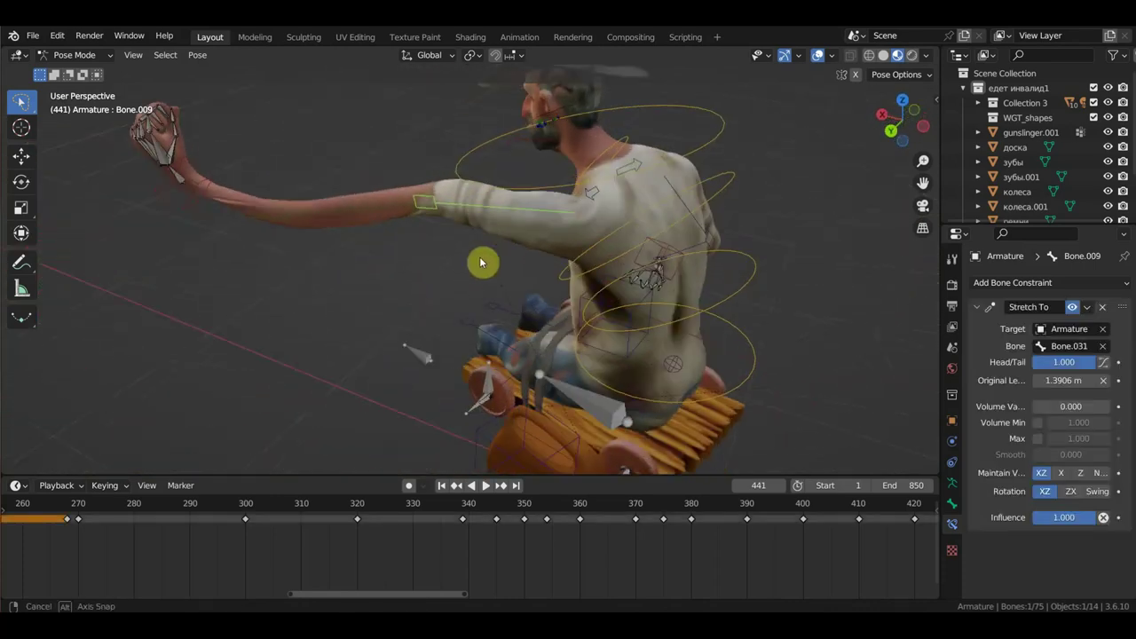
pyautogui.hotkey('ctrl', 'z')
pyautogui.press('g')
pyautogui.click(612, 310)
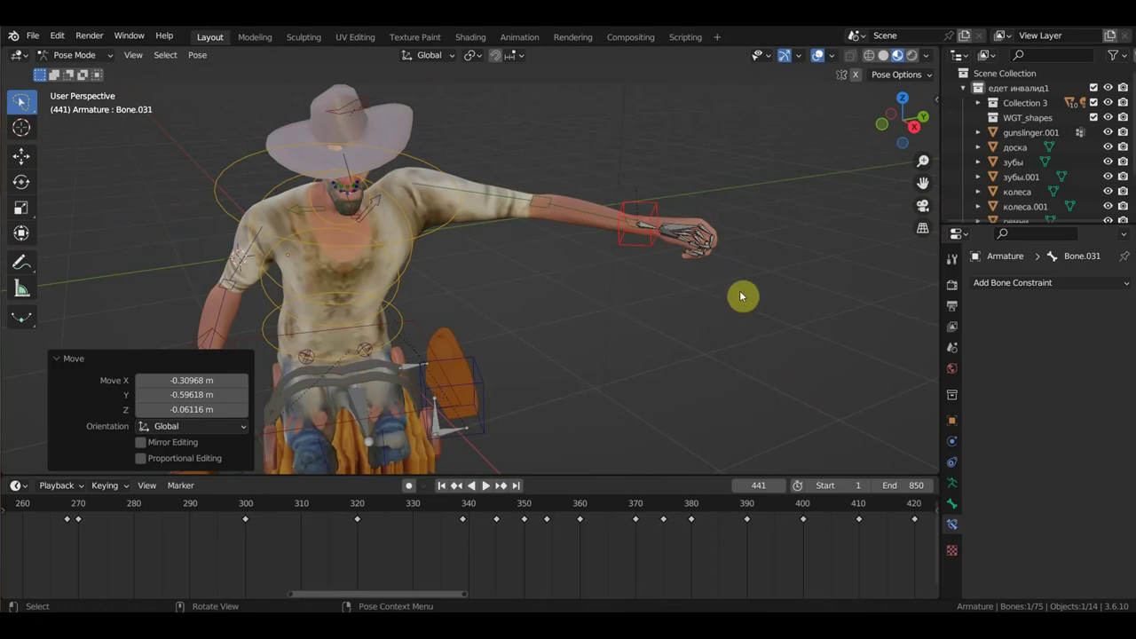
pyautogui.moveTo(741, 296); pyautogui.dragTo(709, 300, button='middle')
pyautogui.moveTo(690, 297)
pyautogui.mouseDown(button='middle')
pyautogui.moveTo(470, 406)
pyautogui.moveTo(530, 382)
pyautogui.moveTo(559, 254)
pyautogui.moveTo(496, 308)
pyautogui.moveTo(558, 322)
pyautogui.moveTo(595, 378)
pyautogui.moveTo(751, 328)
pyautogui.moveTo(723, 129)
pyautogui.moveTo(683, 257)
pyautogui.moveTo(630, 249)
pyautogui.moveTo(663, 234)
pyautogui.mouseUp(button='middle')
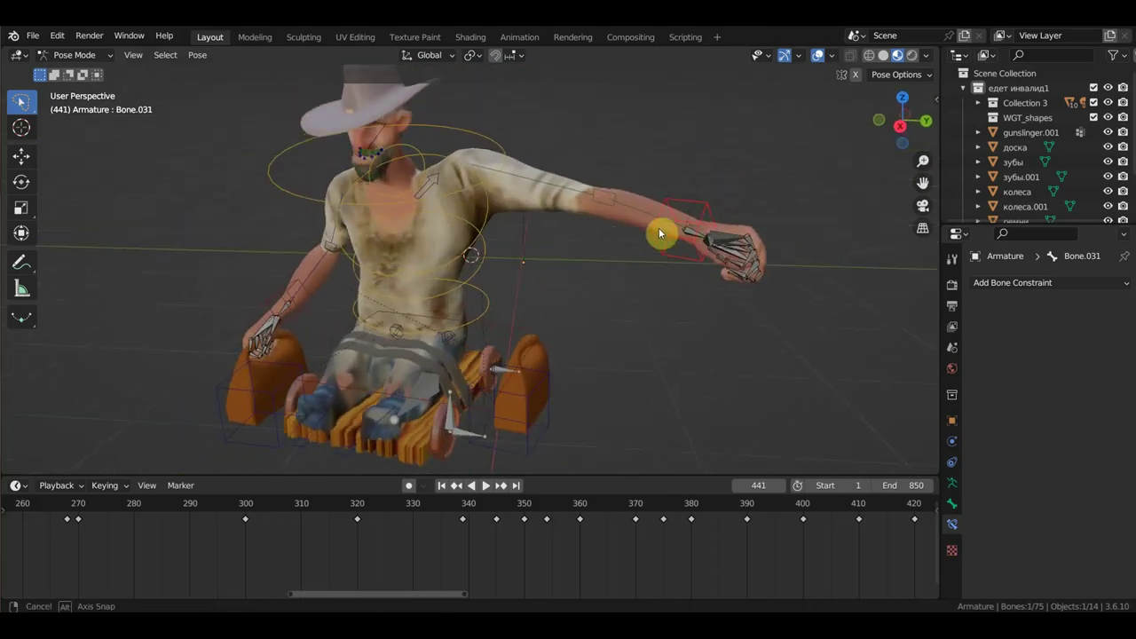
# Add a Copy Location constraint to the upper arm Bone.009 targeting Bone.031
pyautogui.keyDown('shift'); pyautogui.click(546, 186); pyautogui.keyUp('shift')
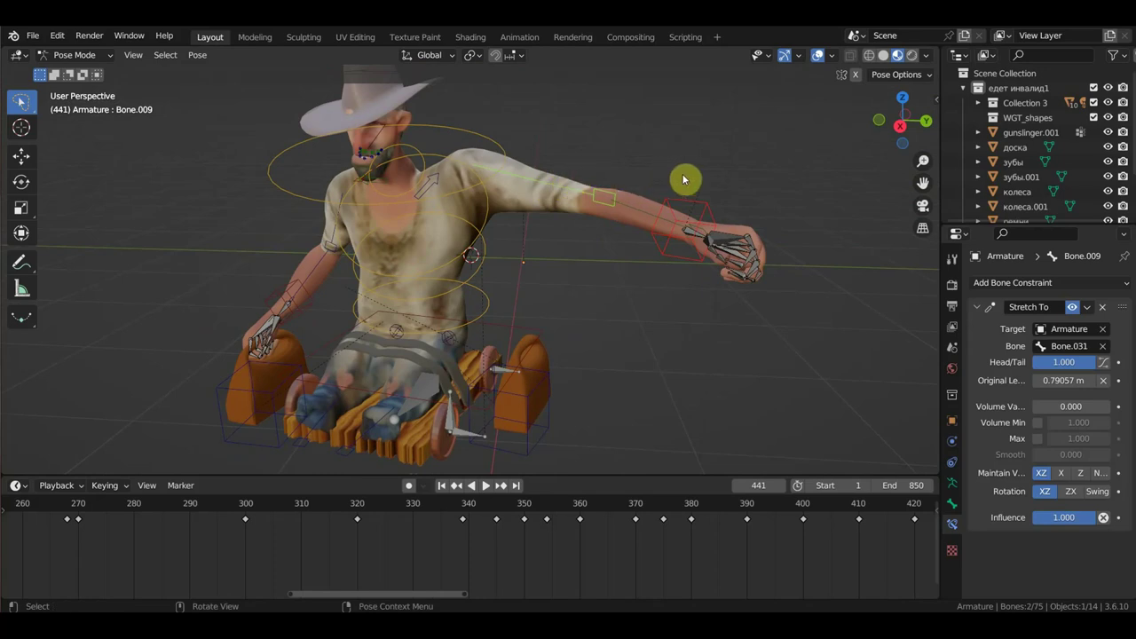
pyautogui.hotkey('ctrl', 'shift', 'c')
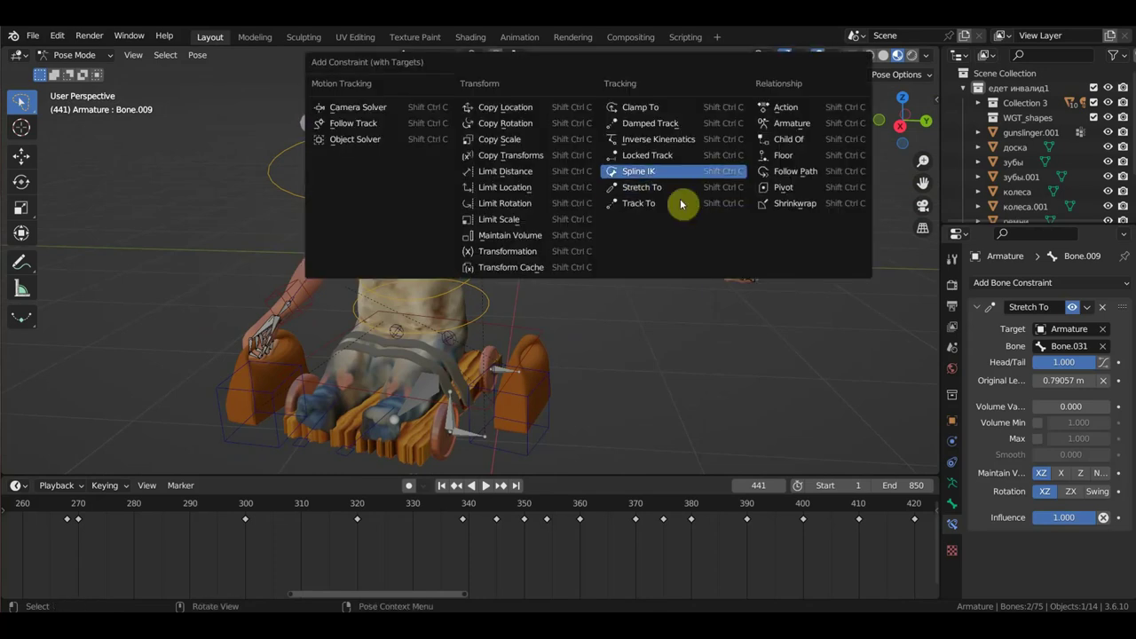
pyautogui.click(532, 108)
pyautogui.scroll(-3, 1077, 556)
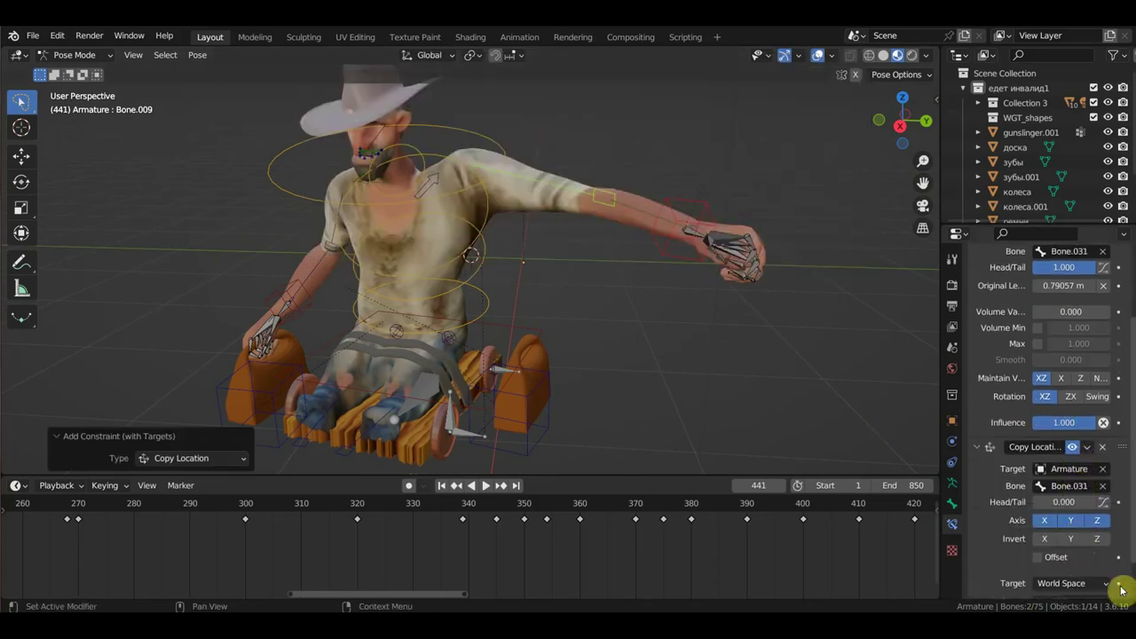
# Add a Copy Transforms constraint to the forearm Bone.010 targeting Bone.031
pyautogui.click(711, 197)
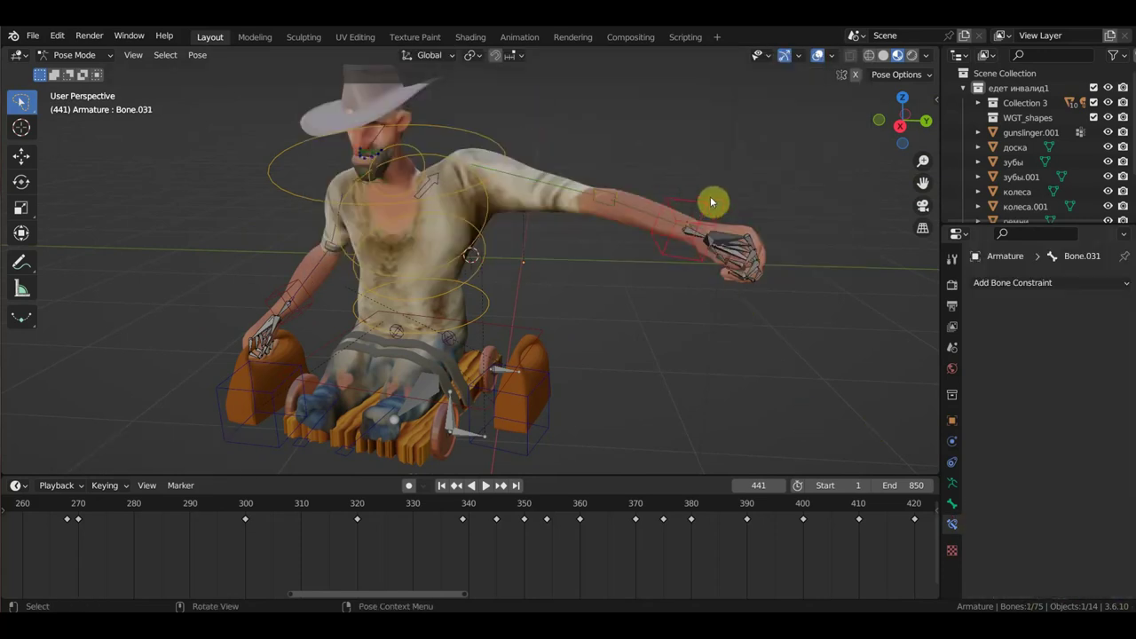
pyautogui.keyDown('shift'); pyautogui.click(636, 214); pyautogui.keyUp('shift')
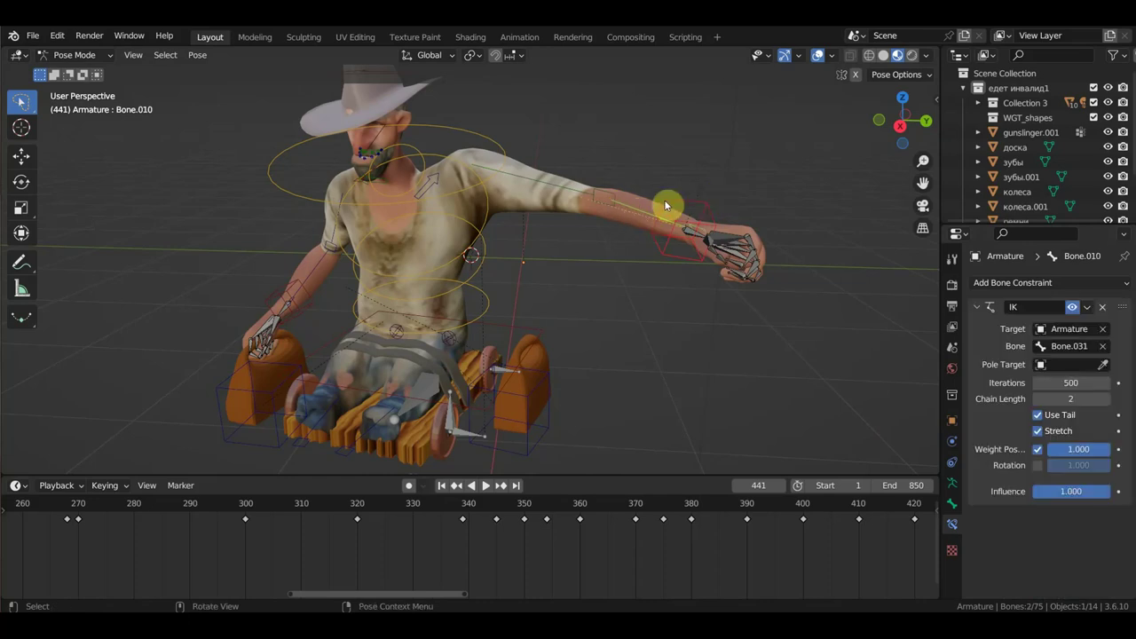
pyautogui.hotkey('ctrl', 'shift', 'c')
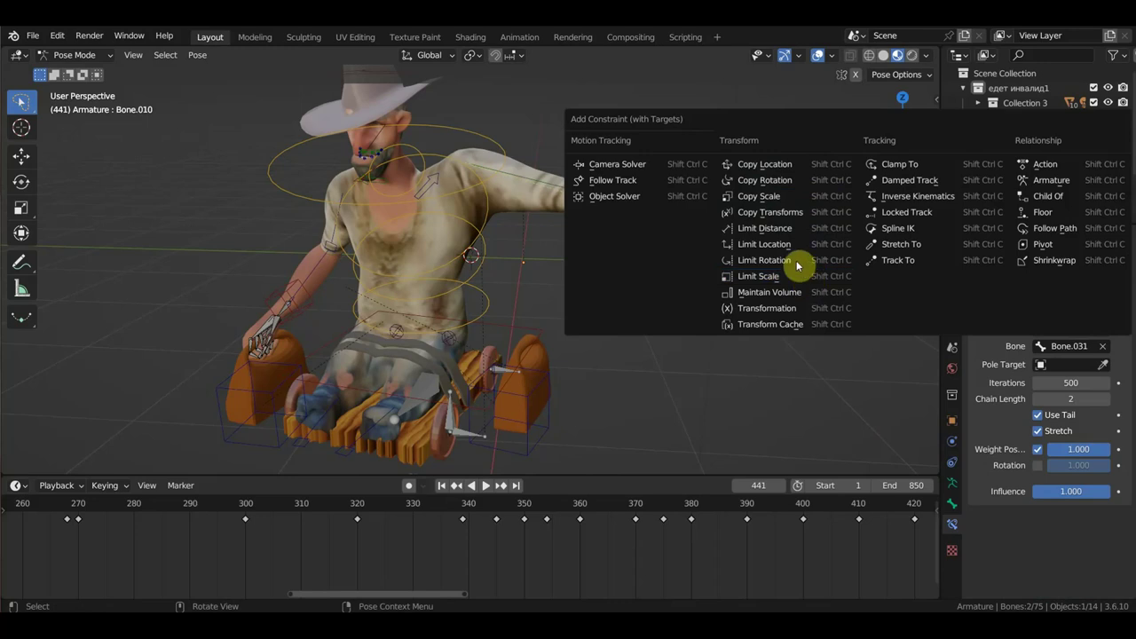
pyautogui.click(790, 214)
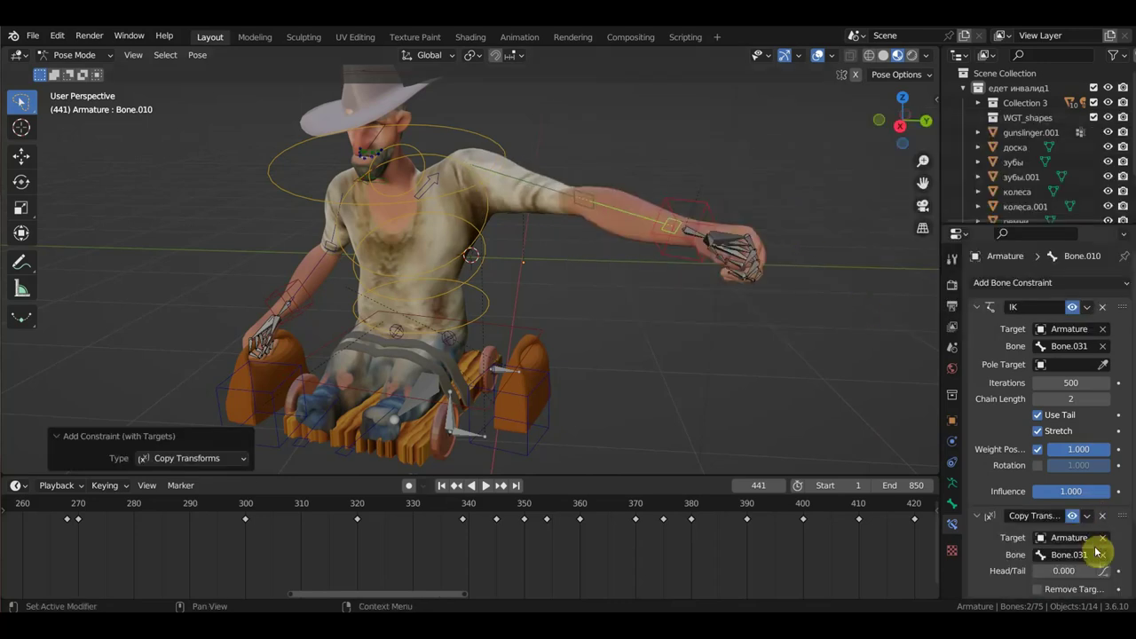
pyautogui.scroll(-2, 1098, 552)
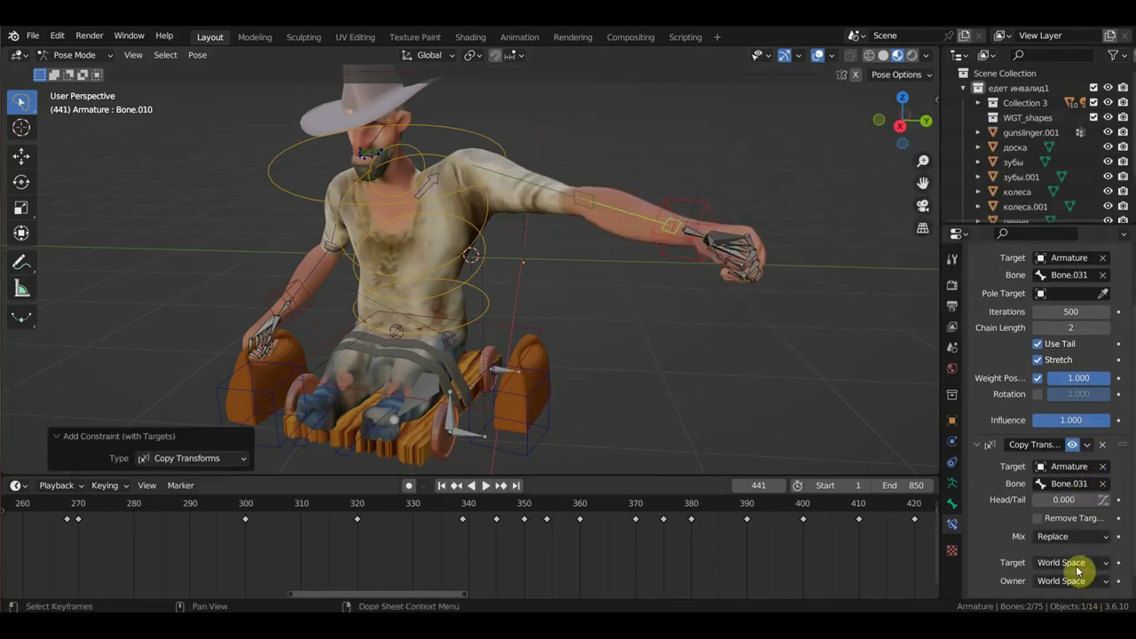
pyautogui.click(707, 208)
# Move and rotate the hand IK target, checking that the arm follows
pyautogui.moveTo(761, 248); pyautogui.dragTo(809, 240, button='middle')
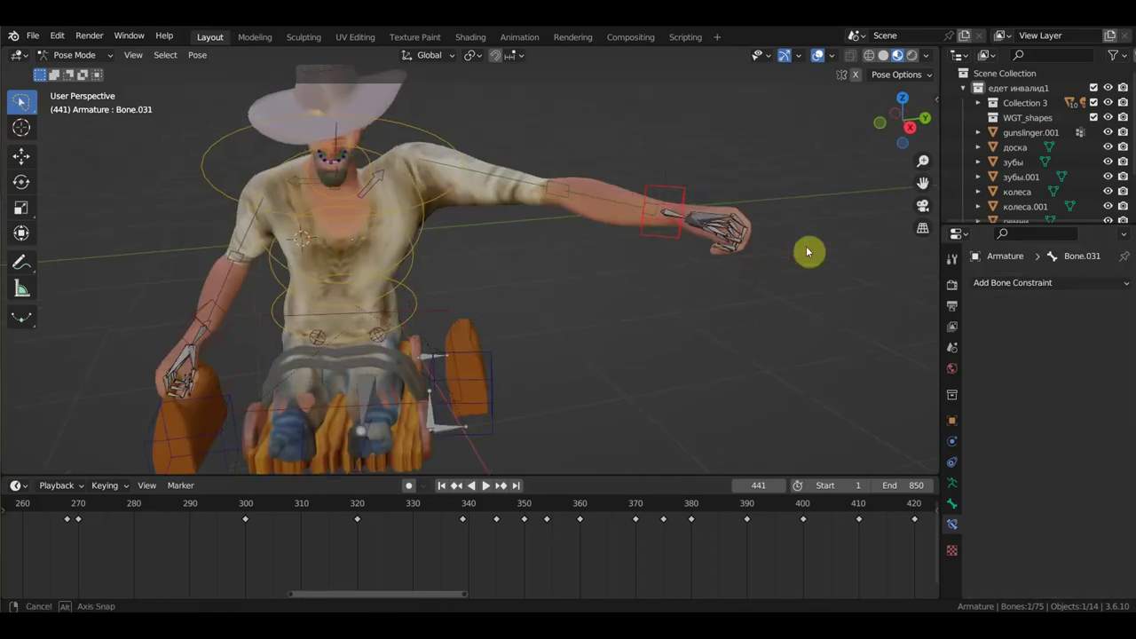
pyautogui.press('g')
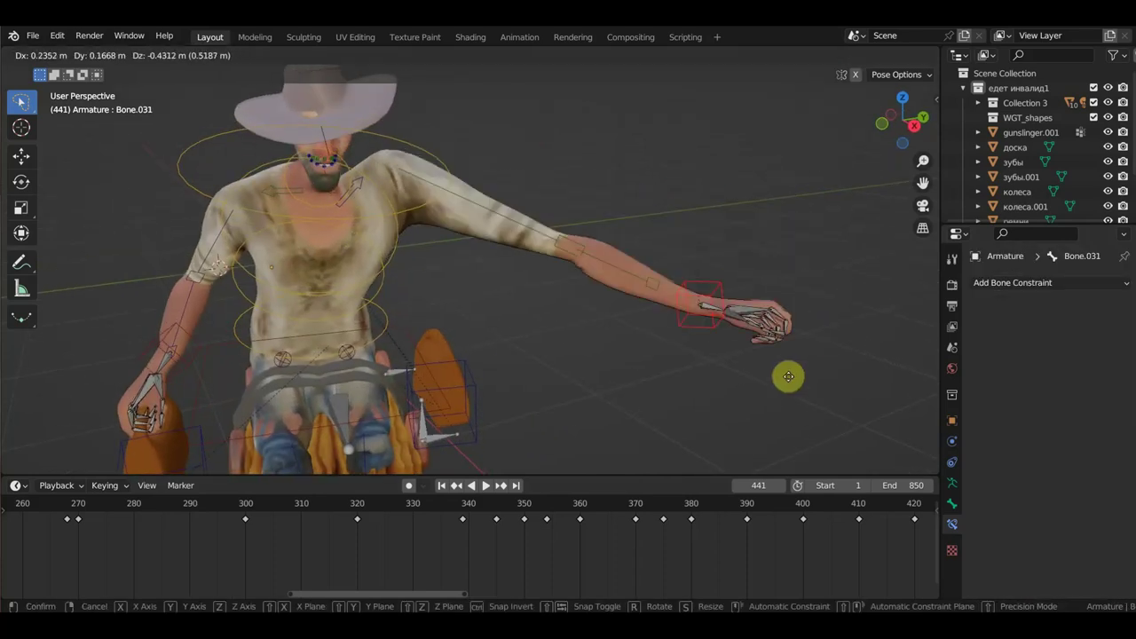
pyautogui.click(710, 329)
pyautogui.moveTo(647, 310); pyautogui.dragTo(554, 285, button='middle')
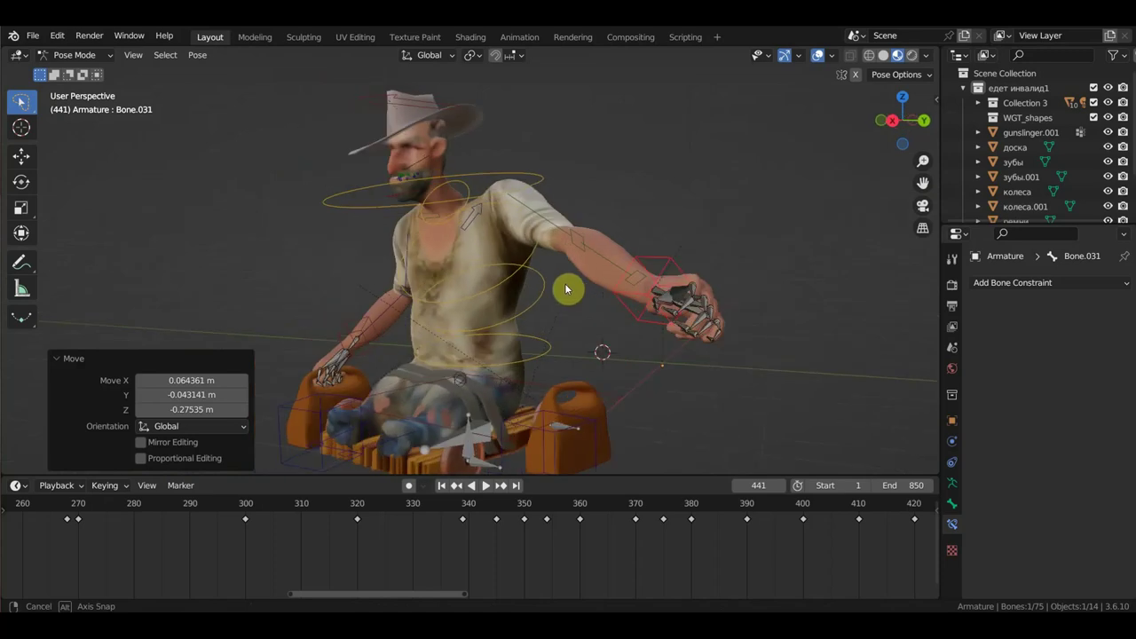
pyautogui.press('r')
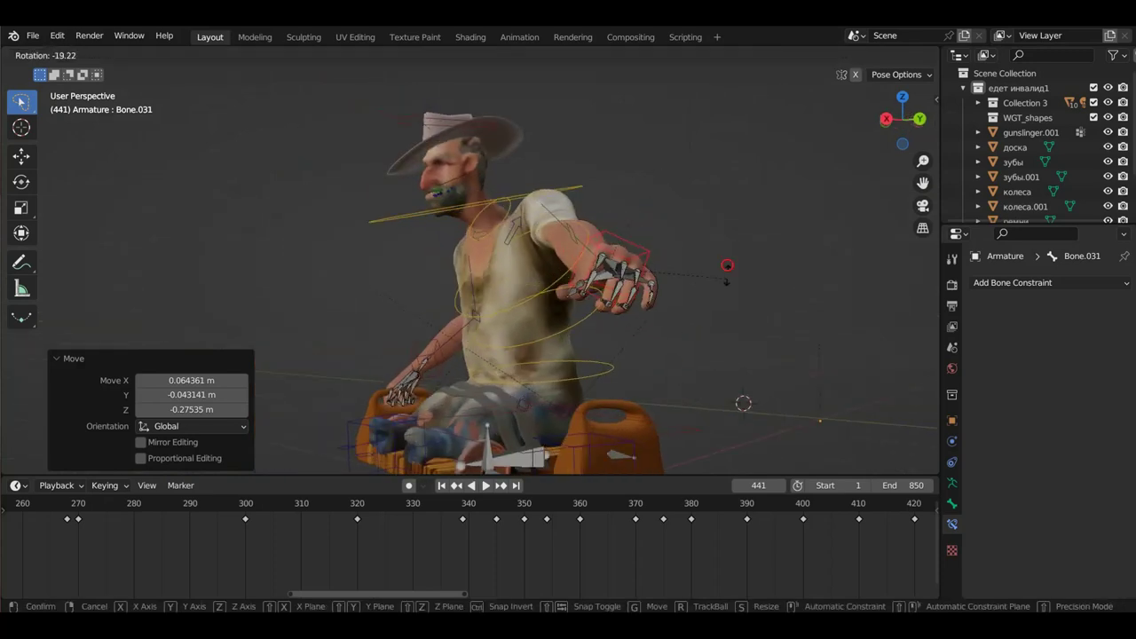
pyautogui.click(699, 342)
pyautogui.moveTo(699, 342); pyautogui.dragTo(763, 222, button='middle')
# Rotate the hand controller to −28.6° and move it by X −0.52238, Y −0.53846, Z 0.26604 m
pyautogui.press('r')
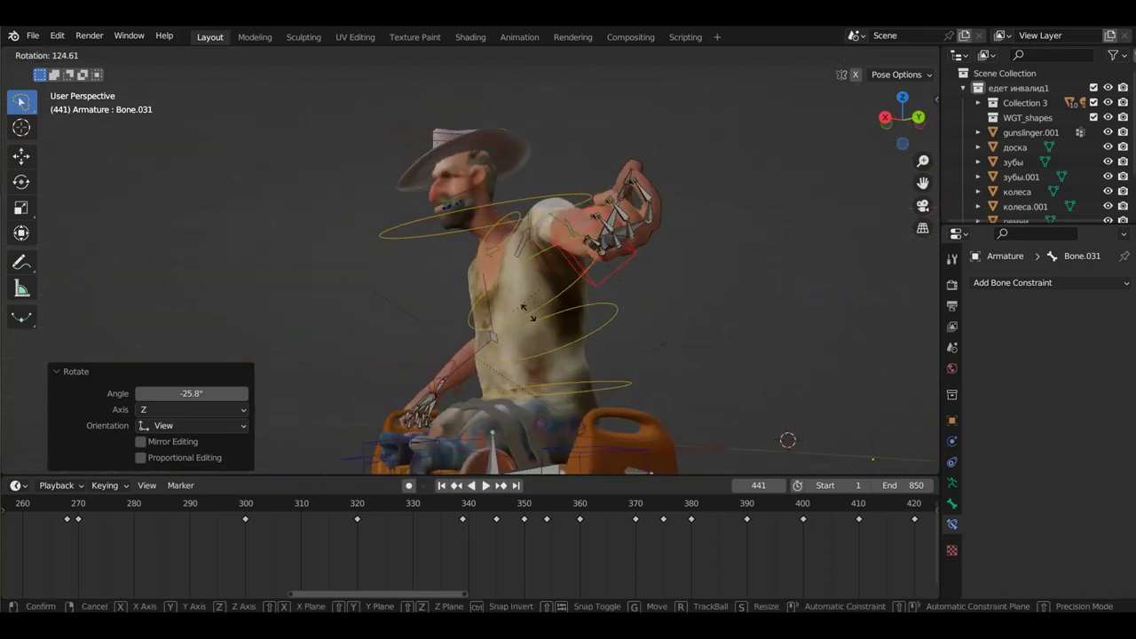
pyautogui.click(752, 221)
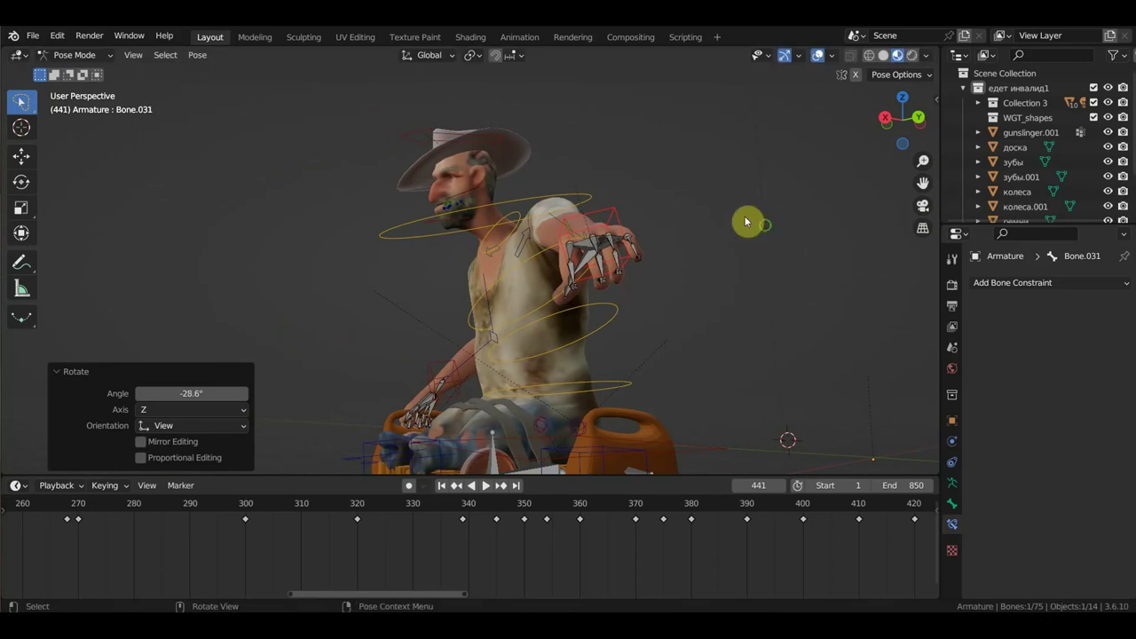
pyautogui.moveTo(752, 221); pyautogui.dragTo(918, 304, button='middle')
pyautogui.press('g')
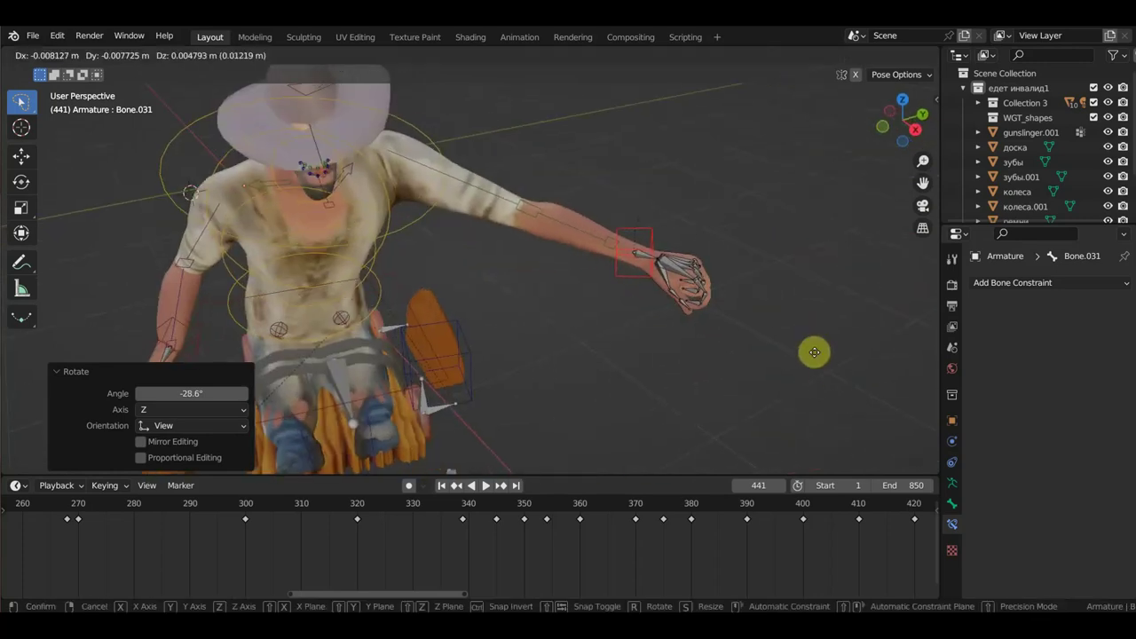
pyautogui.click(621, 286)
pyautogui.moveTo(622, 287)
pyautogui.mouseDown(button='middle')
pyautogui.moveTo(388, 278)
pyautogui.moveTo(274, 261)
pyautogui.mouseUp(button='middle')
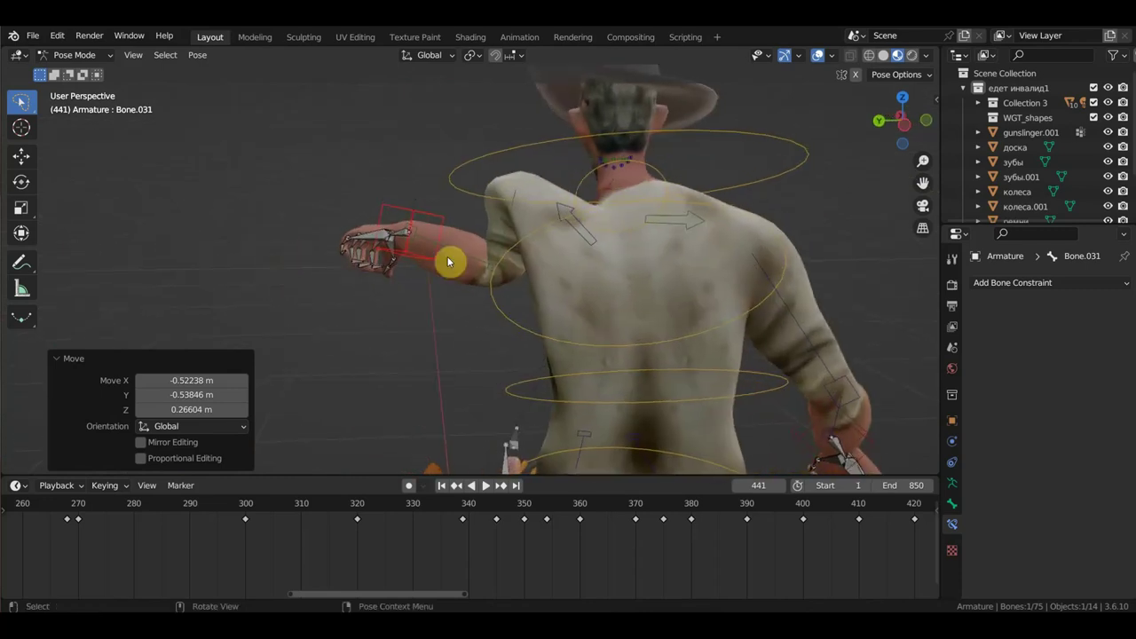
pyautogui.moveTo(452, 261)
pyautogui.mouseDown(button='middle')
pyautogui.moveTo(569, 235)
pyautogui.moveTo(573, 223)
pyautogui.mouseUp(button='middle')
# Give Bone.009's Stretch To Influence 0.083, Head/Tail 1.000 and Original Length 0.69057 m
pyautogui.click(563, 222)
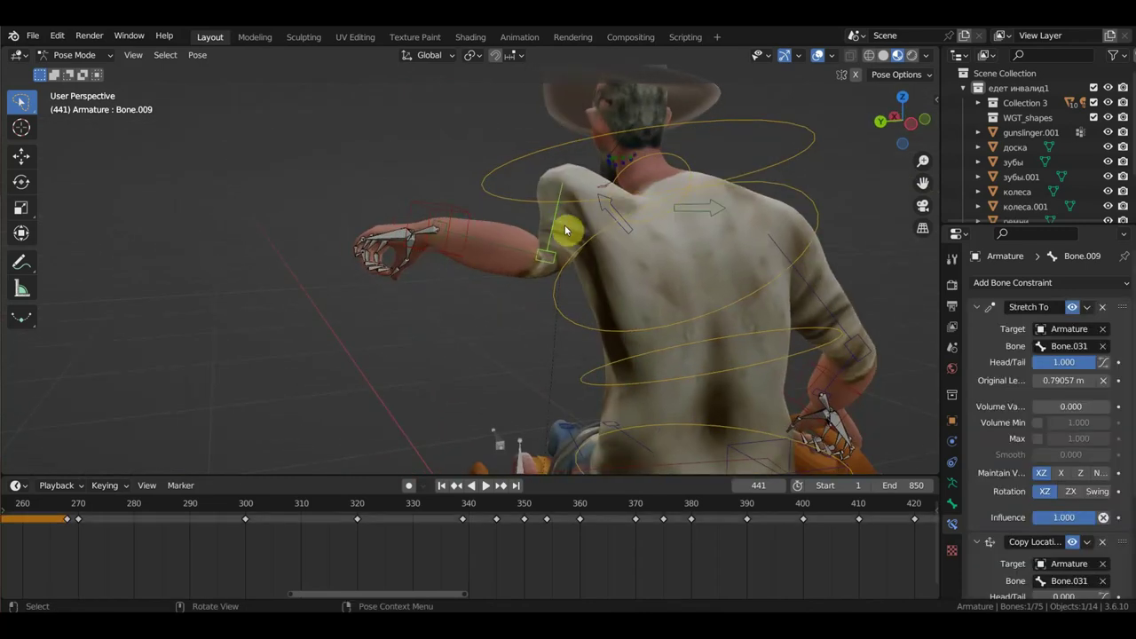
pyautogui.scroll(-4, 1065, 527)
pyautogui.scroll(-1, 1095, 541)
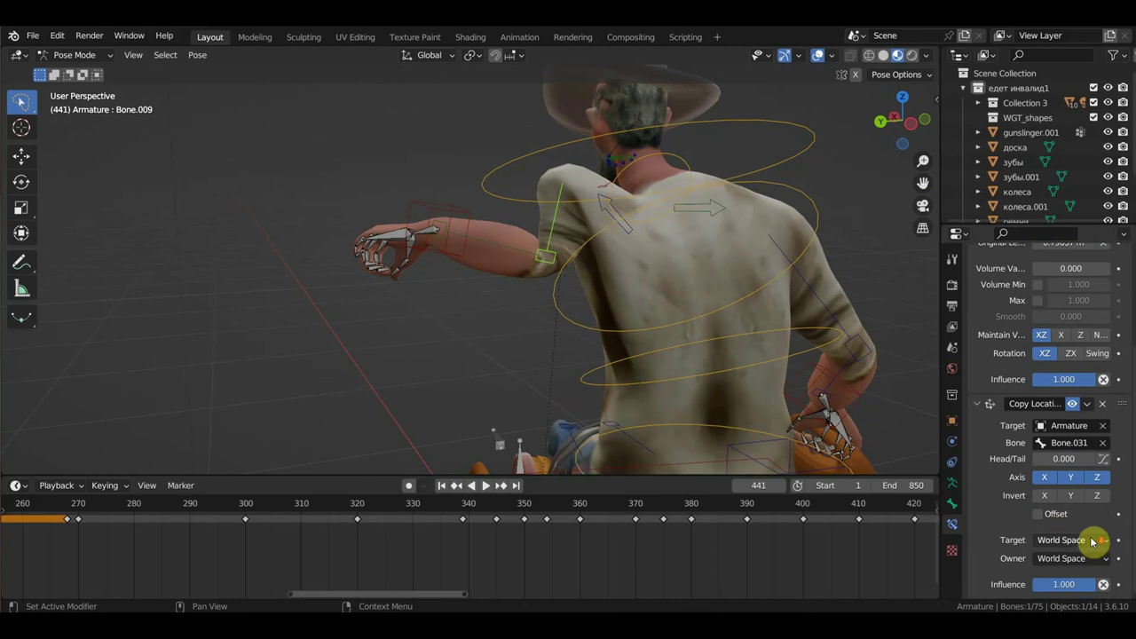
pyautogui.scroll(4, 1081, 439)
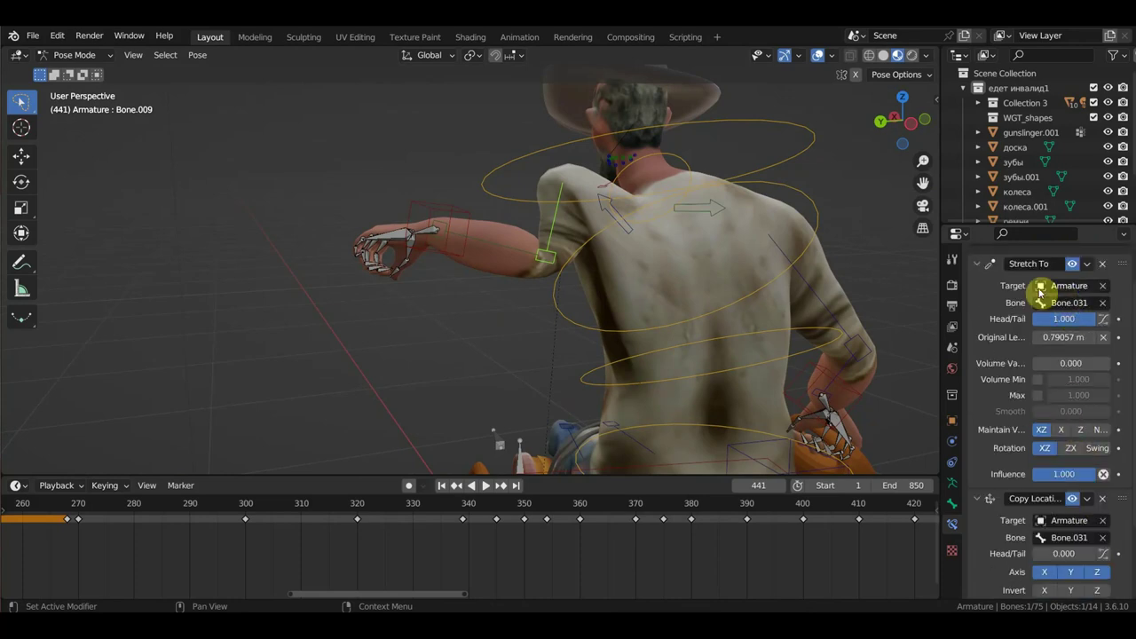
pyautogui.scroll(-1, 1056, 355)
pyautogui.click(1104, 450)
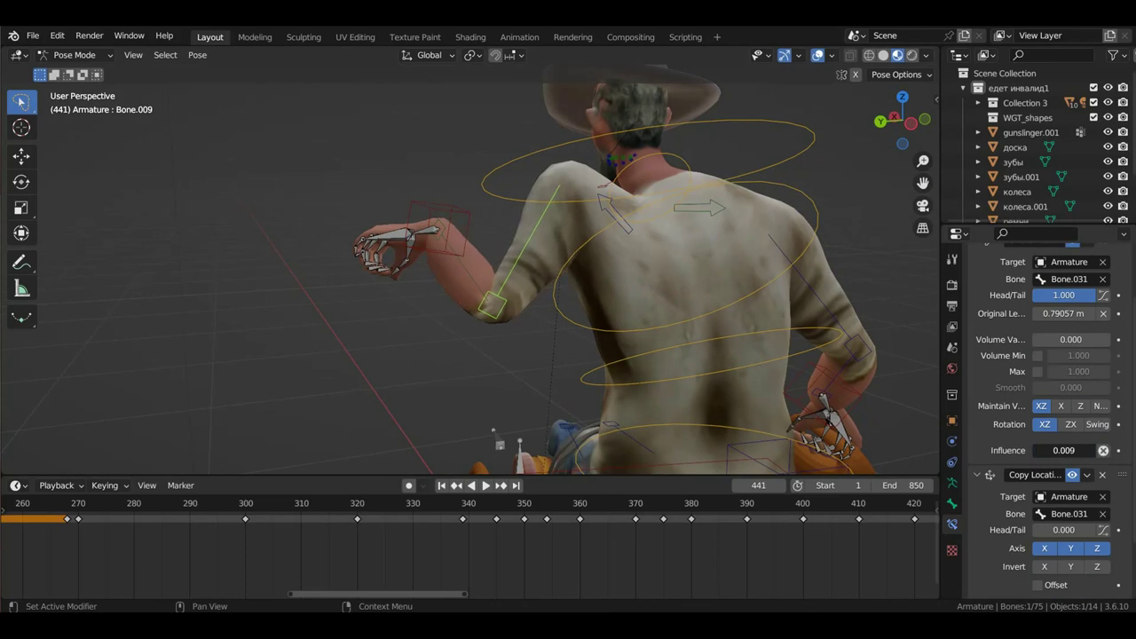
pyautogui.moveTo(1065, 450); pyautogui.dragTo(1071, 450)
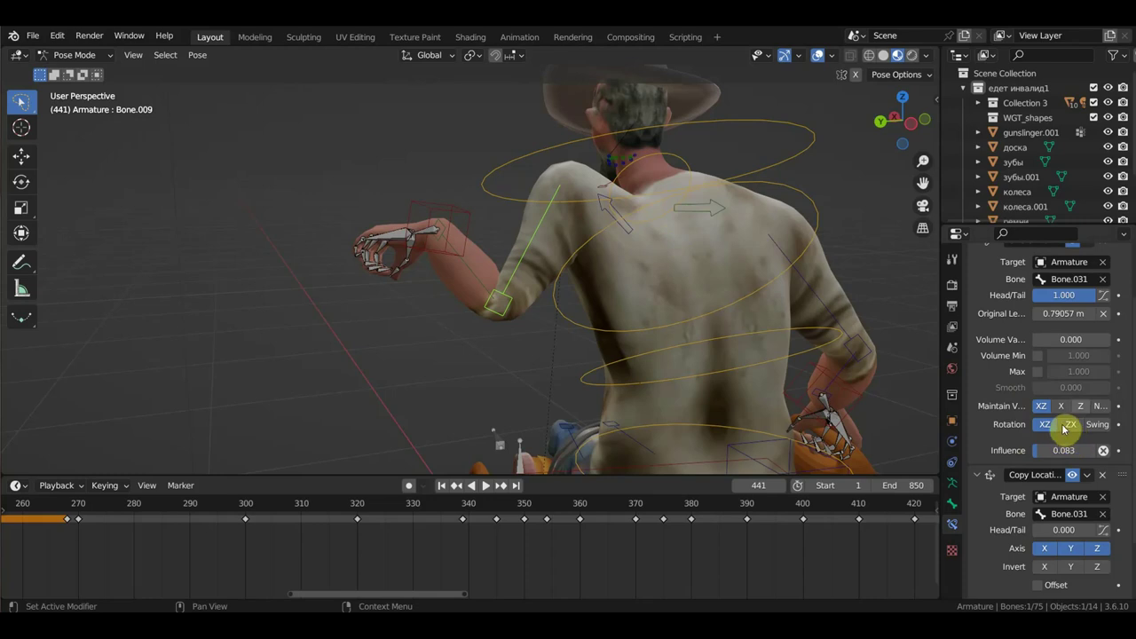
pyautogui.moveTo(1071, 339); pyautogui.dragTo(1096, 339)
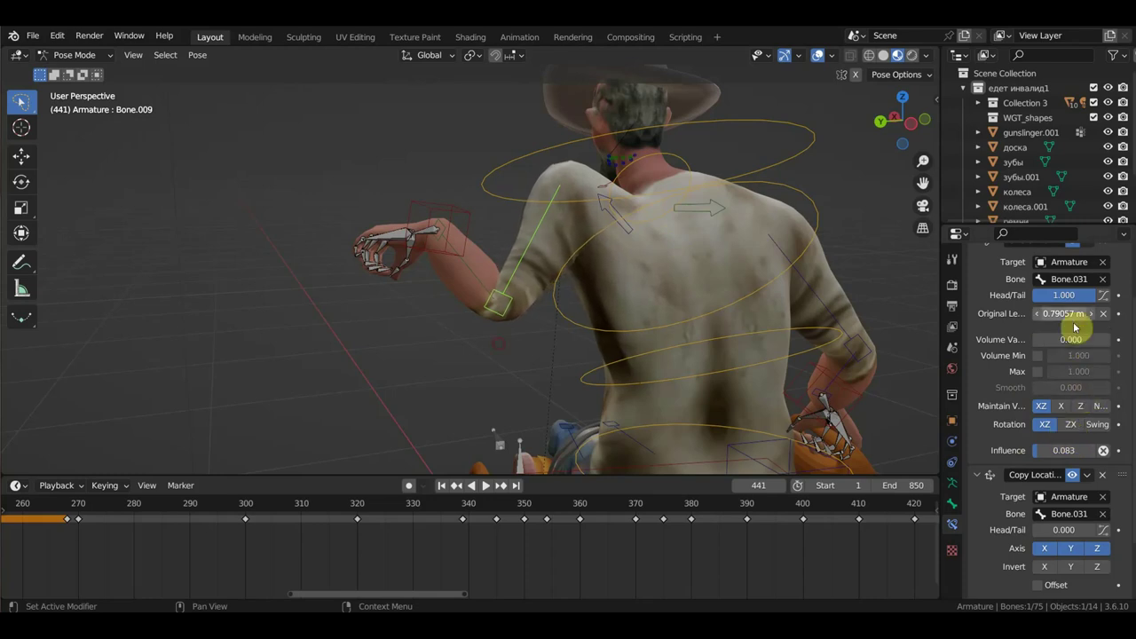
pyautogui.moveTo(1064, 314)
pyautogui.mouseDown()
pyautogui.moveTo(1021, 314)
pyautogui.moveTo(1101, 313)
pyautogui.mouseUp()
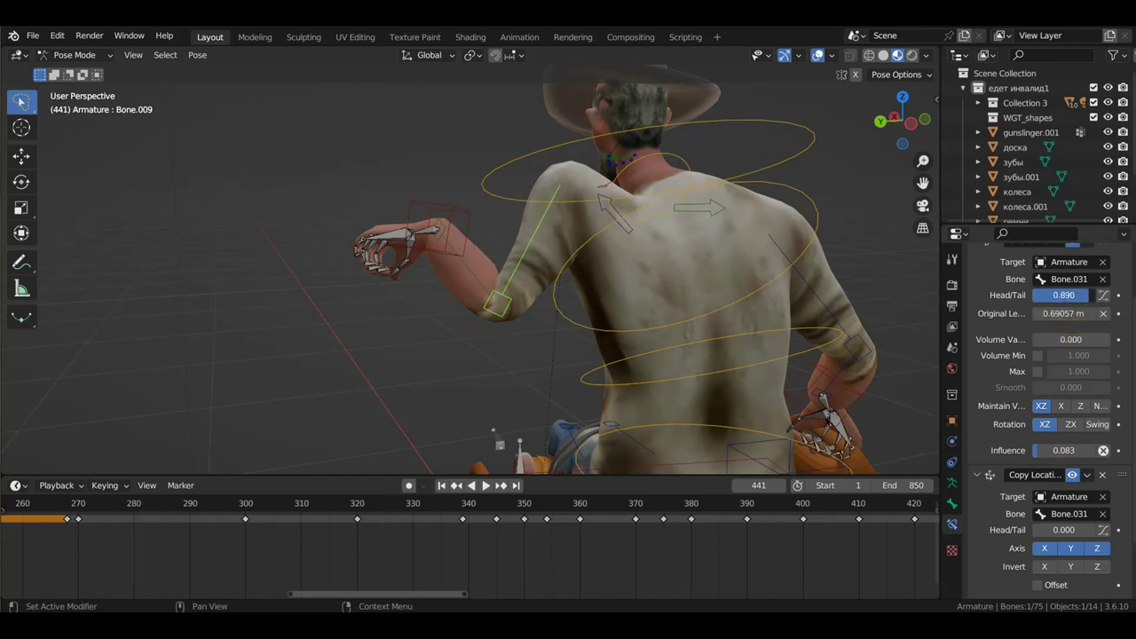
pyautogui.moveTo(691, 290)
pyautogui.mouseDown(button='middle')
pyautogui.moveTo(687, 299)
pyautogui.moveTo(598, 287)
pyautogui.moveTo(589, 260)
pyautogui.mouseUp(button='middle')
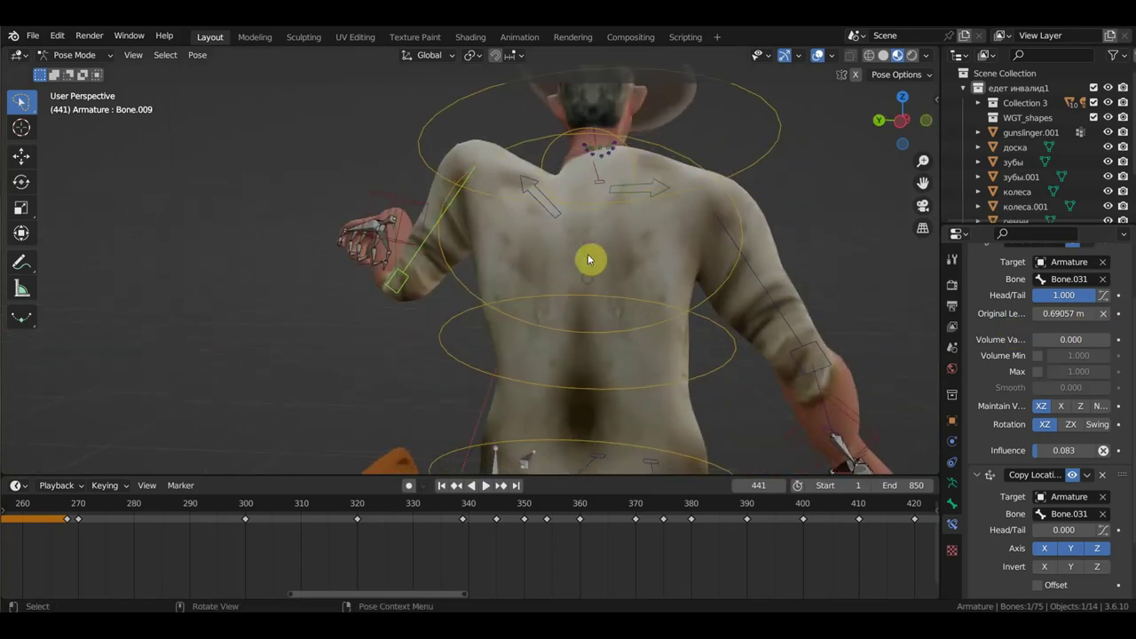
# Rotate chest bone Bone.008 by -33.9°
pyautogui.click(535, 189)
pyautogui.press('r')
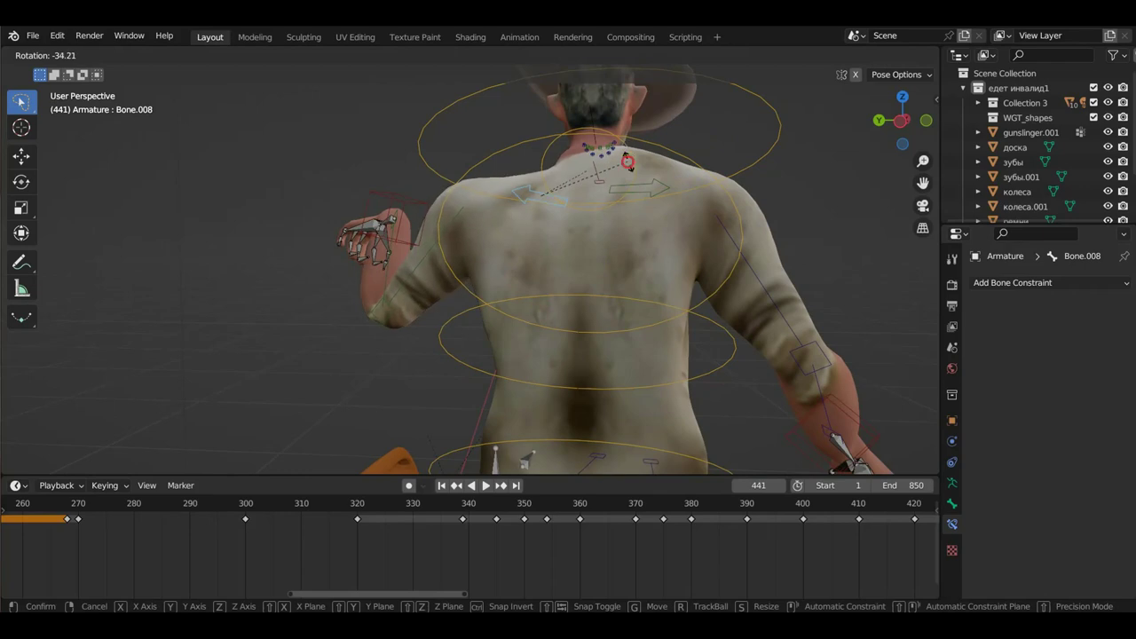
pyautogui.click(616, 251)
pyautogui.moveTo(616, 251)
pyautogui.mouseDown(button='middle')
pyautogui.moveTo(713, 255)
pyautogui.moveTo(702, 261)
pyautogui.mouseUp(button='middle')
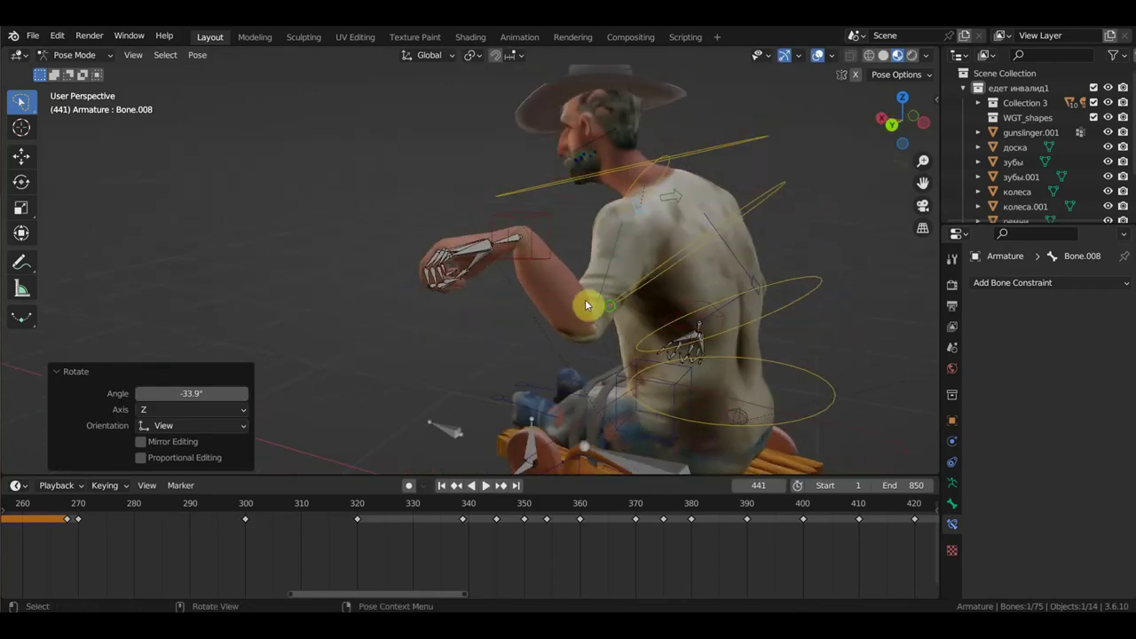
pyautogui.moveTo(589, 308)
pyautogui.mouseDown(button='middle')
pyautogui.moveTo(892, 281)
pyautogui.moveTo(530, 308)
pyautogui.mouseUp(button='middle')
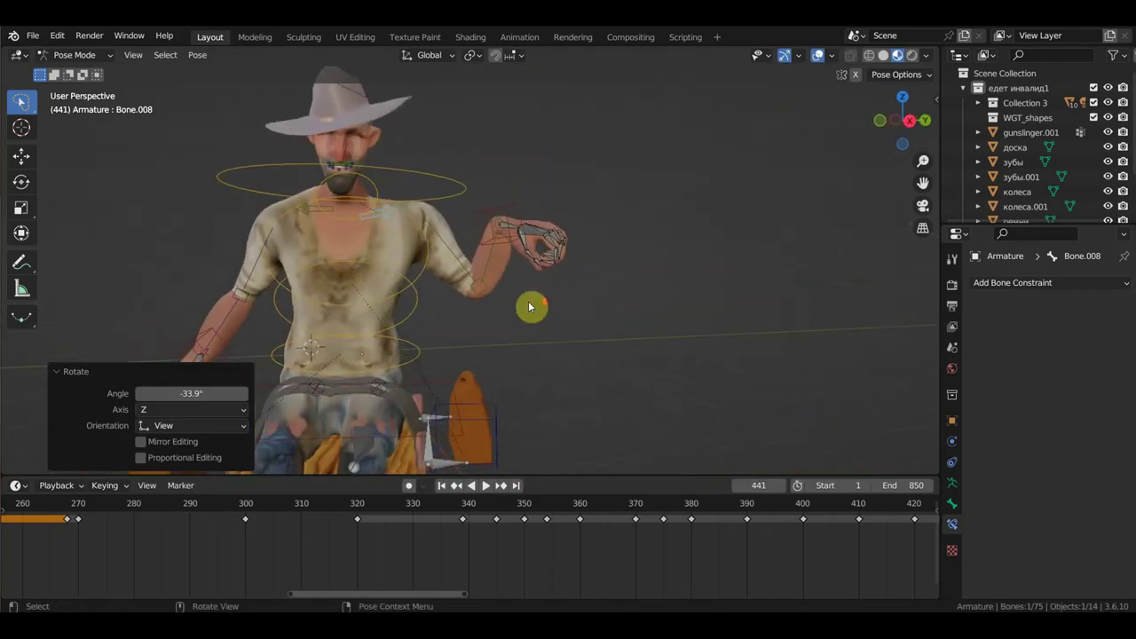
pyautogui.scroll(3, 453, 275)
# Pull hand IK target Bone.031 far outward so the arm stretches to follow it
pyautogui.click(543, 165)
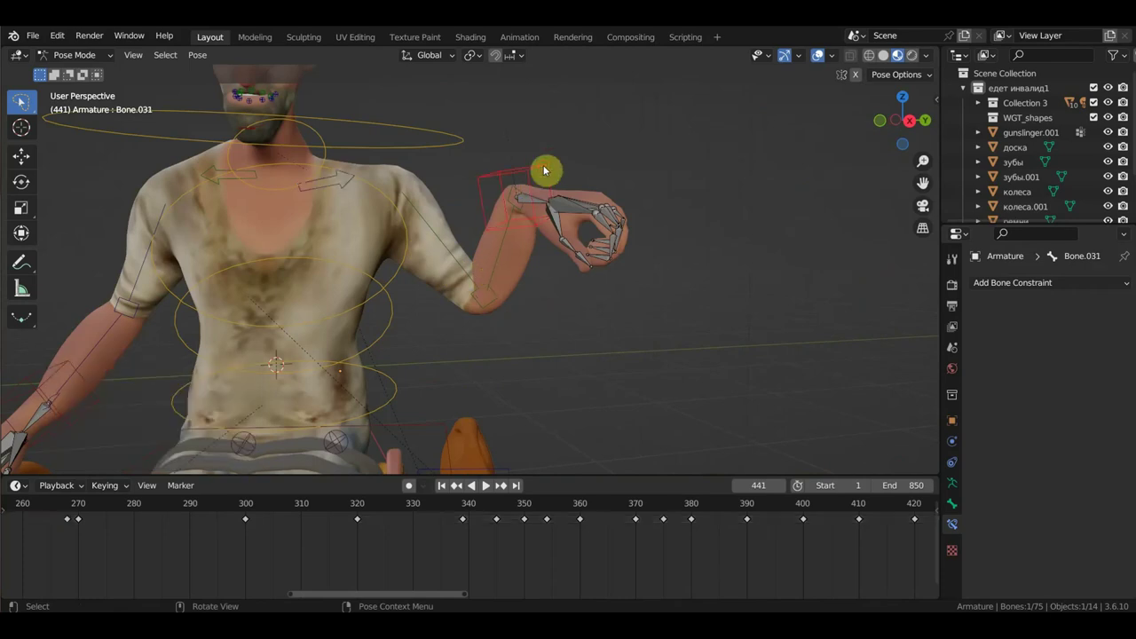
pyautogui.press('g')
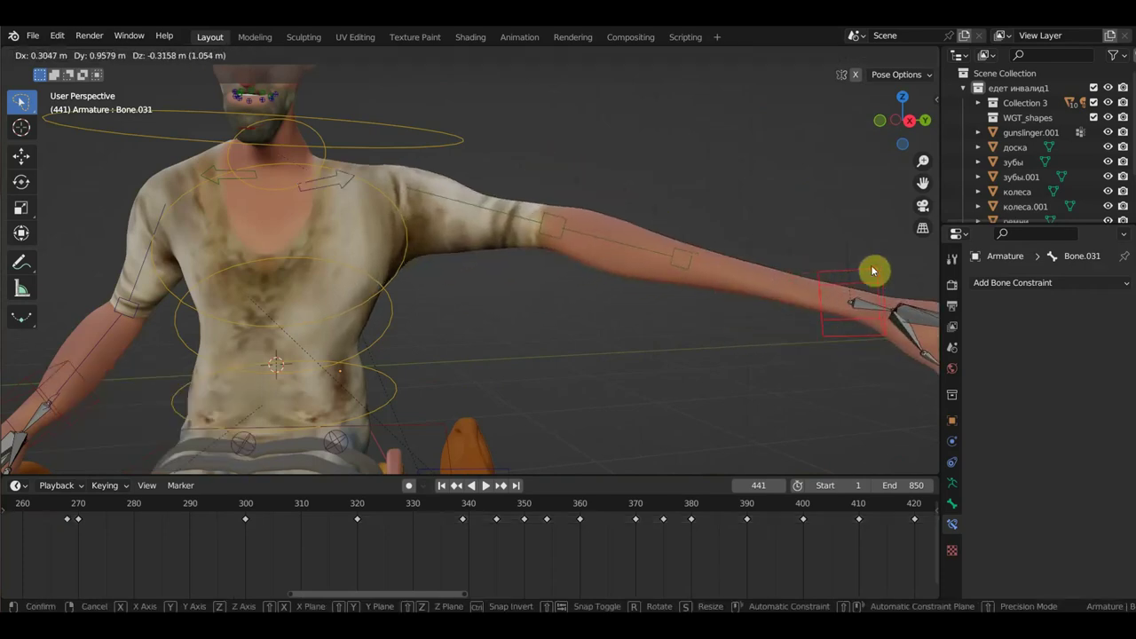
pyautogui.click(877, 268)
pyautogui.press('g')
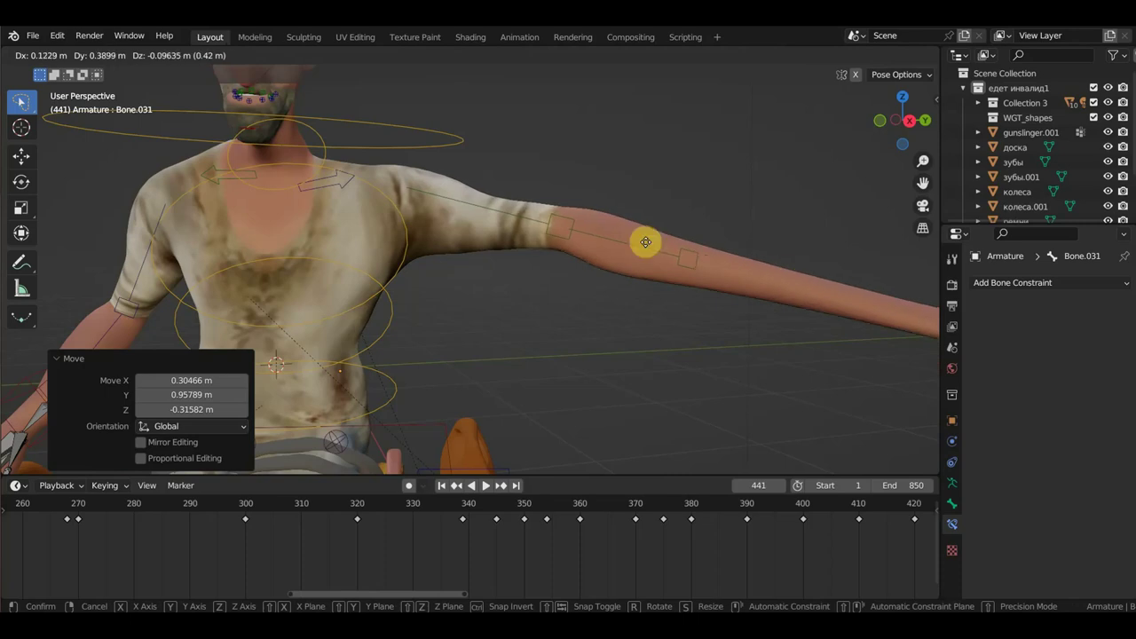
pyautogui.click(760, 261)
# Raise Bone.009's Stretch To influence from 0.083 to 0.514
pyautogui.click(613, 246)
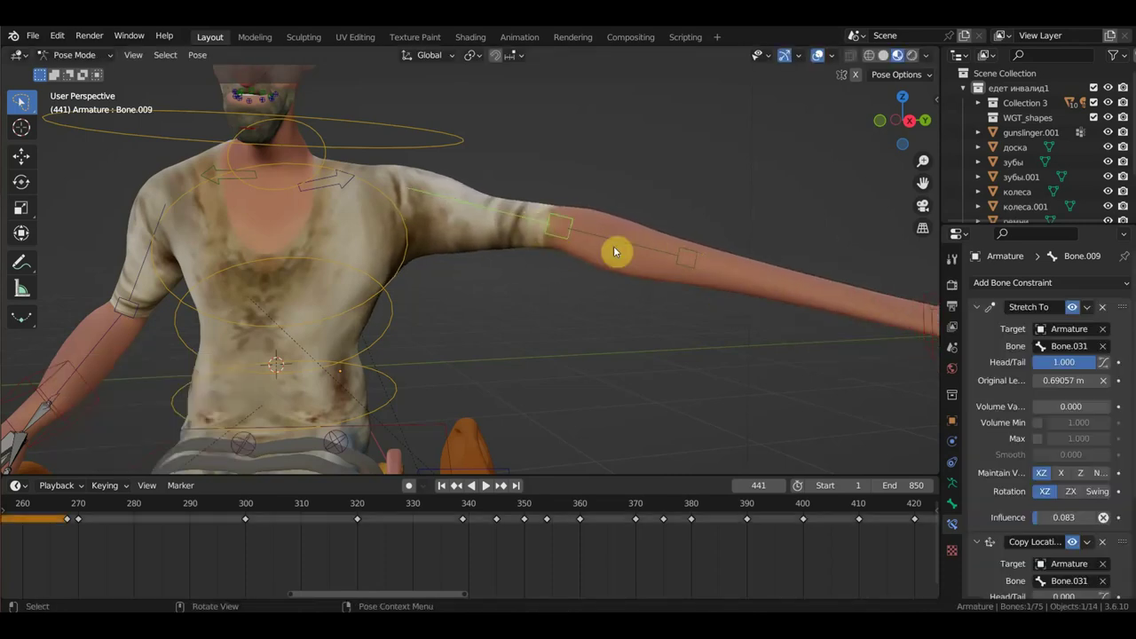
pyautogui.scroll(-2, 1098, 449)
pyautogui.scroll(-1, 1099, 540)
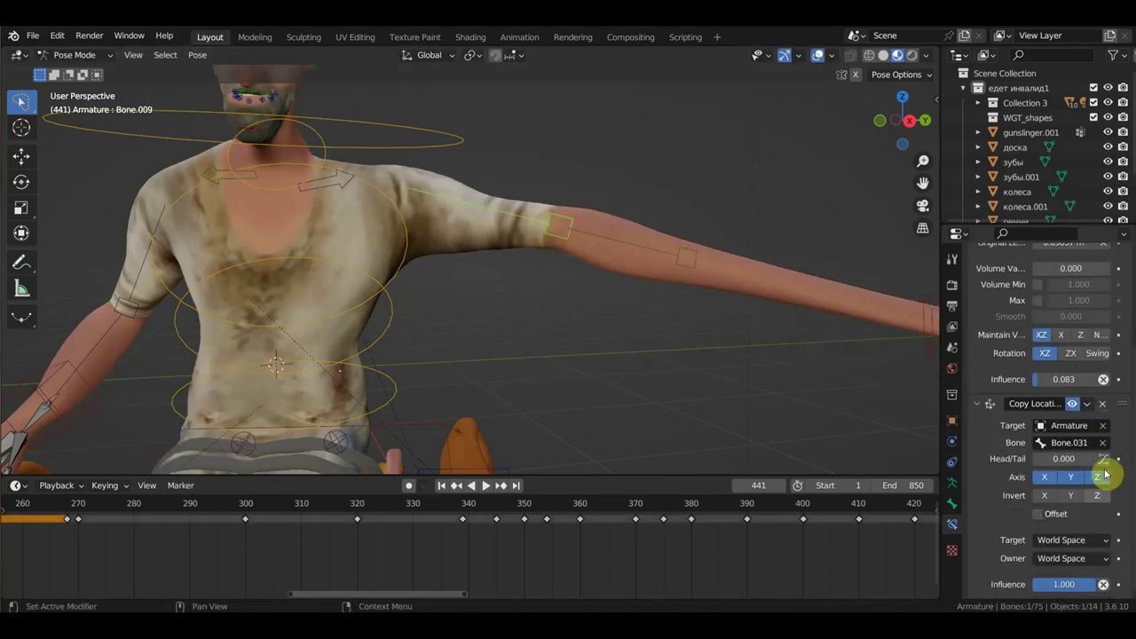
pyautogui.scroll(2, 1101, 452)
pyautogui.moveTo(1036, 453); pyautogui.dragTo(1087, 451)
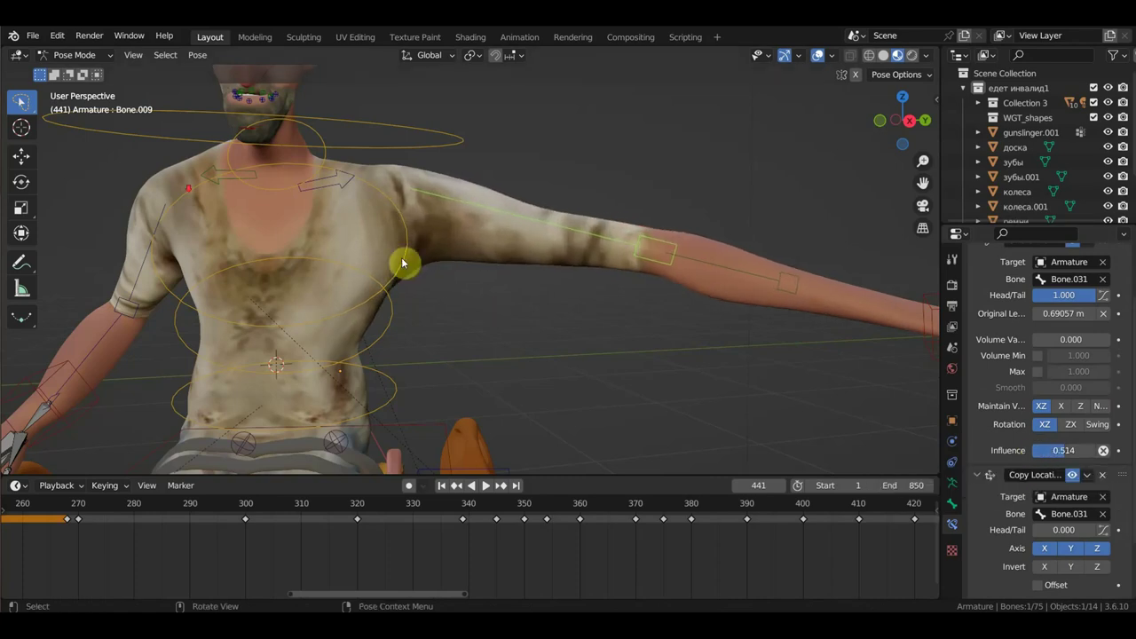
pyautogui.scroll(-2, 606, 255)
pyautogui.click(836, 305)
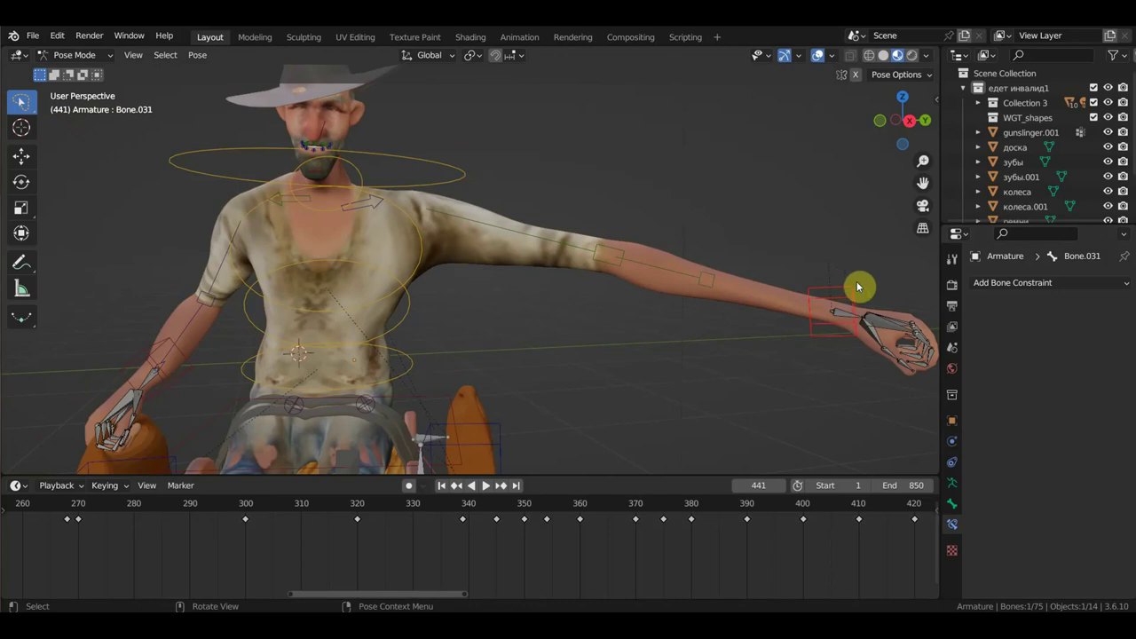
# Move hand controller Bone.031 toward the body and up near the shoulder
pyautogui.press('g')
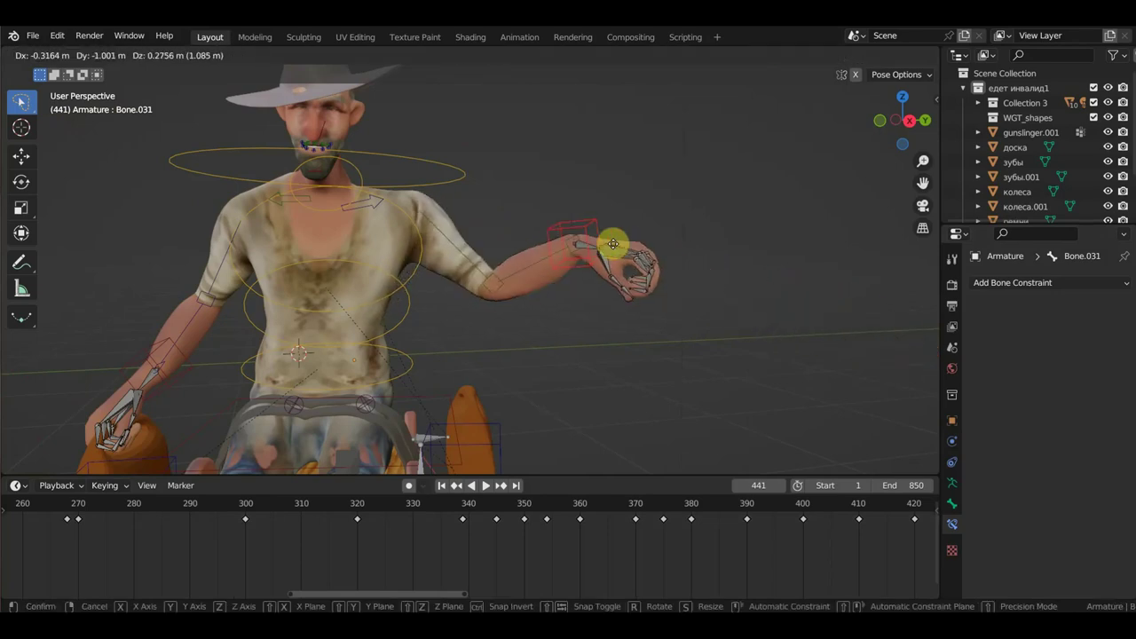
pyautogui.click(576, 270)
pyautogui.moveTo(578, 272)
pyautogui.mouseDown(button='middle')
pyautogui.moveTo(319, 300)
pyautogui.moveTo(251, 286)
pyautogui.mouseUp(button='middle')
pyautogui.press('g')
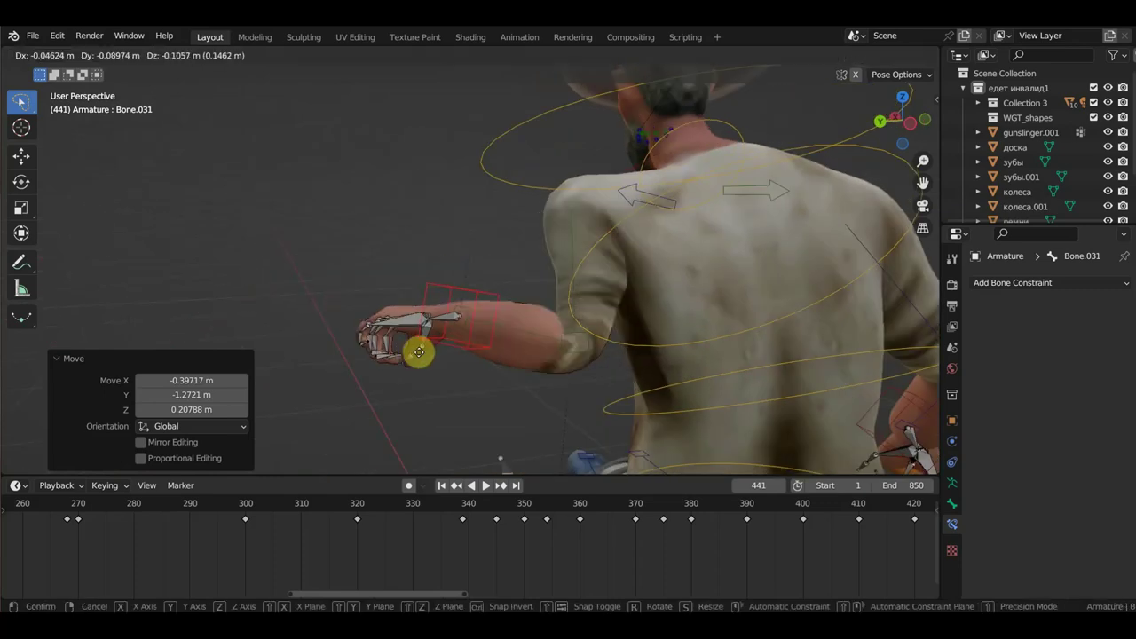
pyautogui.click(347, 229)
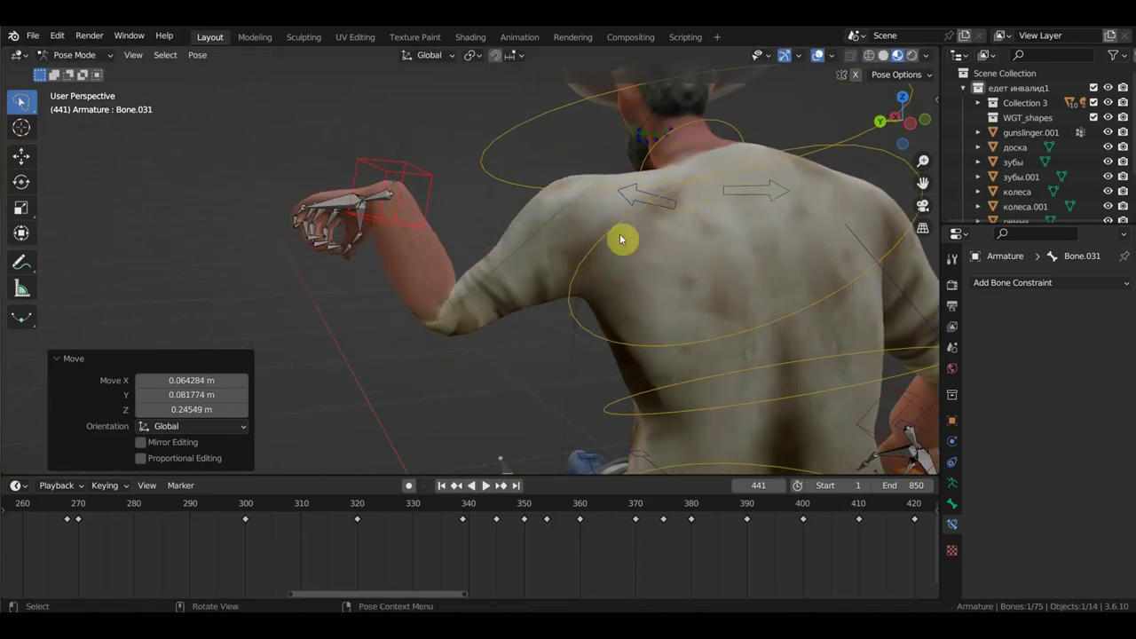
pyautogui.moveTo(620, 234); pyautogui.dragTo(808, 238, button='middle')
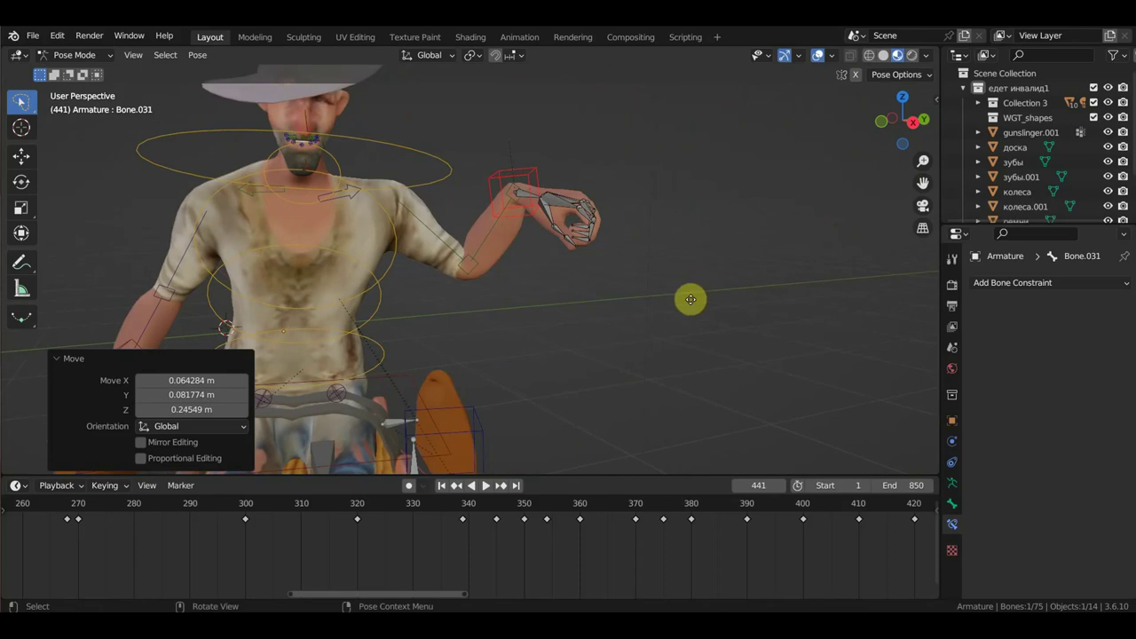
# Reposition the wrist controller further out, ending at X 0.17407, Y 0.26008, Z -0.3629 m
pyautogui.press('g')
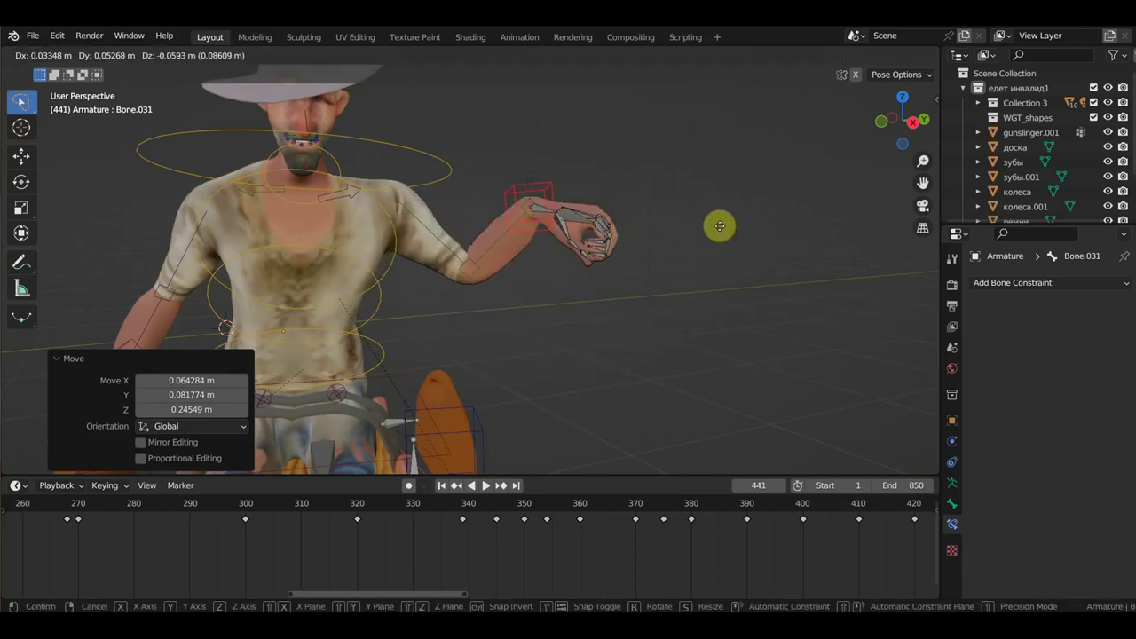
pyautogui.click(706, 276)
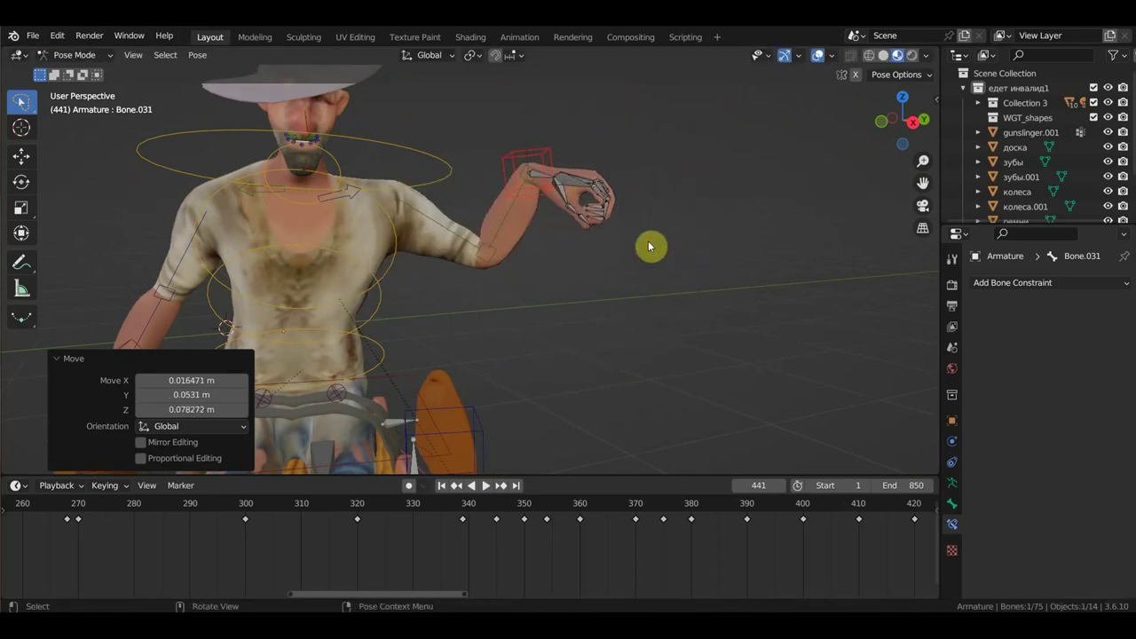
pyautogui.press('g')
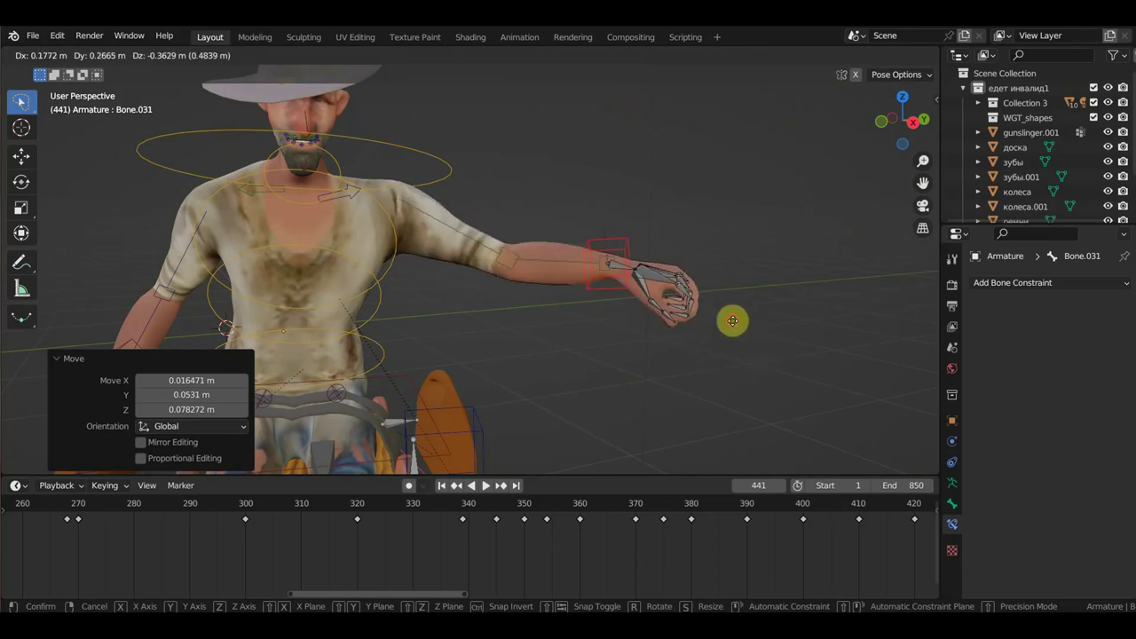
pyautogui.click(672, 287)
pyautogui.moveTo(675, 284)
pyautogui.mouseDown(button='middle')
pyautogui.moveTo(748, 269)
pyautogui.moveTo(680, 253)
pyautogui.moveTo(563, 323)
pyautogui.moveTo(532, 323)
pyautogui.moveTo(500, 365)
pyautogui.mouseUp(button='middle')
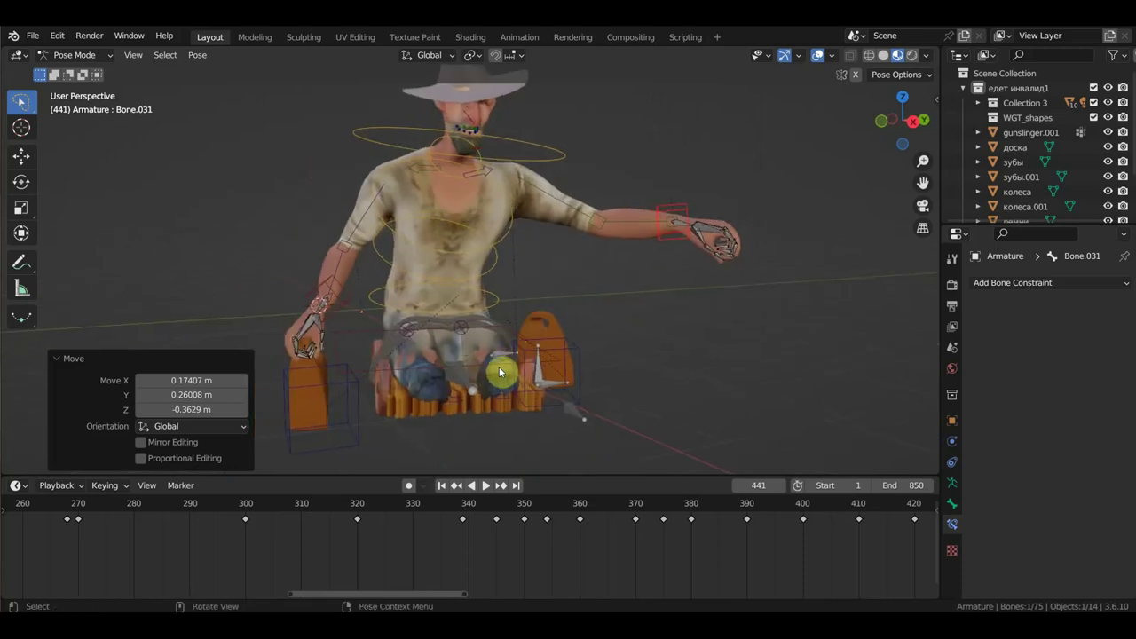
pyautogui.click(461, 254)
pyautogui.moveTo(560, 229)
pyautogui.mouseDown(button='middle')
pyautogui.moveTo(500, 236)
pyautogui.moveTo(649, 213)
pyautogui.moveTo(754, 219)
pyautogui.moveTo(337, 128)
pyautogui.moveTo(477, 221)
pyautogui.moveTo(448, 226)
pyautogui.mouseUp(button='middle')
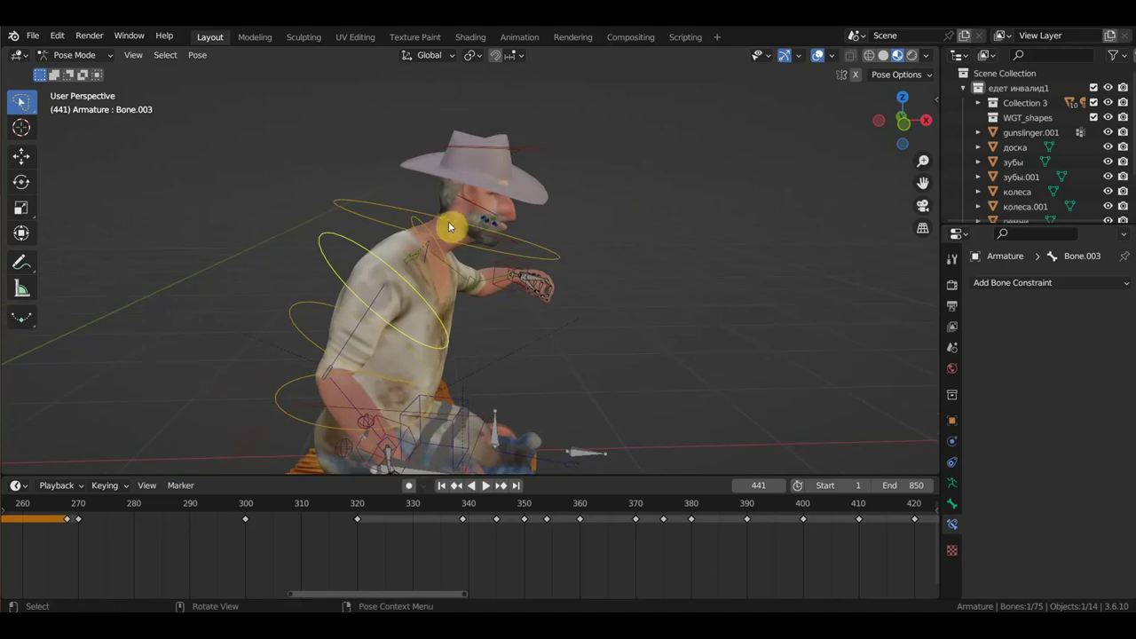
# Shift neck control bone Bone.004 slightly, by 0.030339 m
pyautogui.click(423, 228)
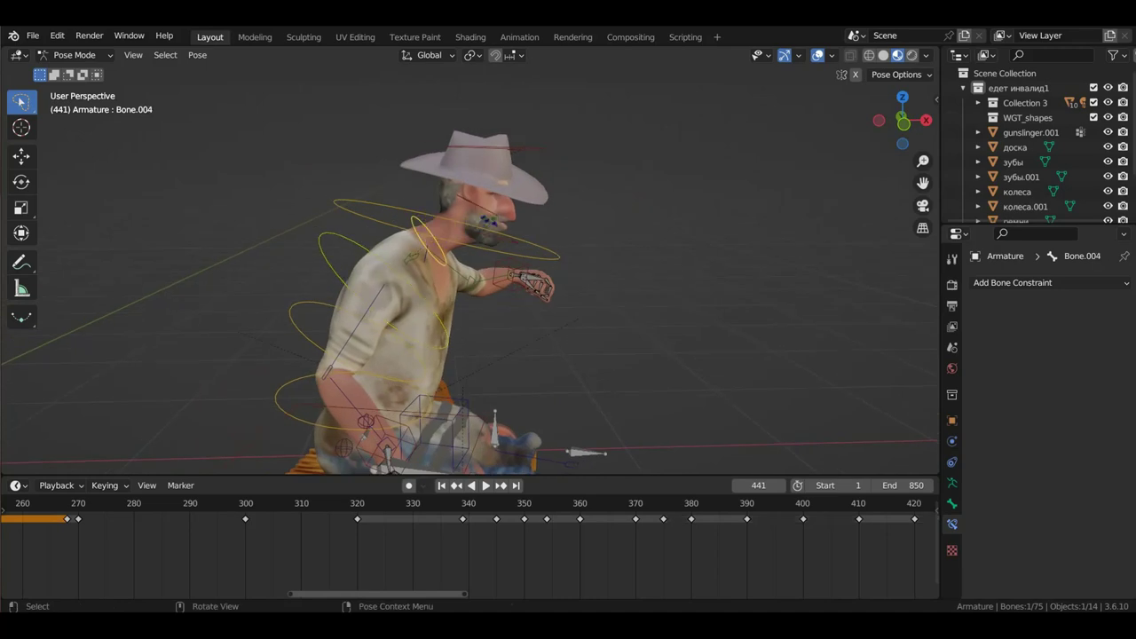
pyautogui.press('r')
pyautogui.press('g')
pyautogui.click(405, 267)
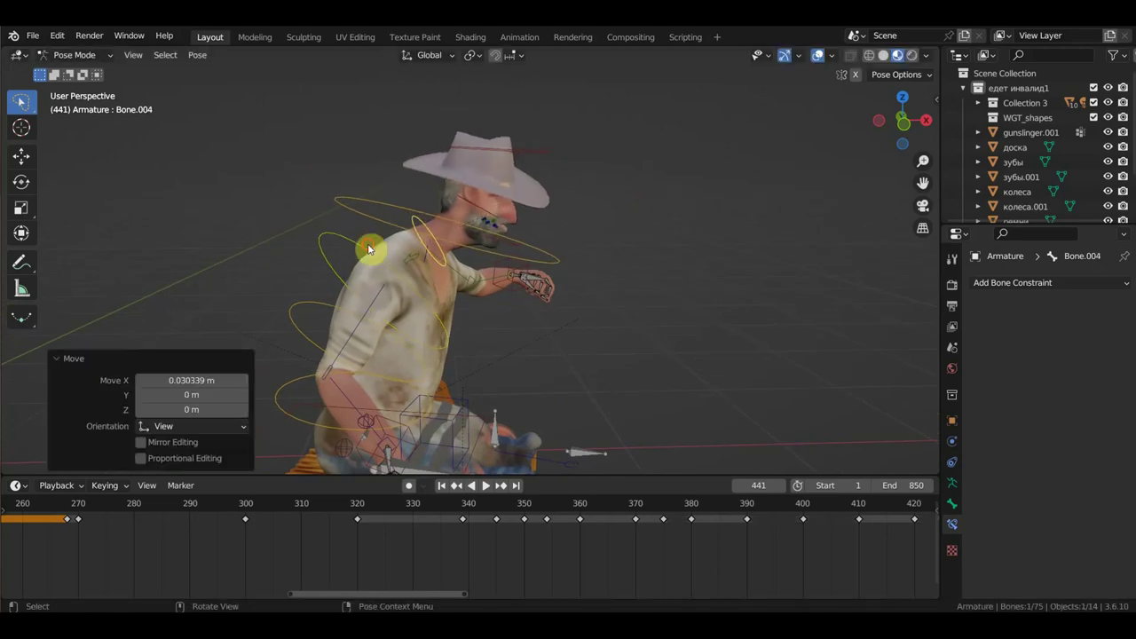
# Try rotating chest bone Bone.003 twice, cancelling both rotations
pyautogui.click(371, 251)
pyautogui.press('r')
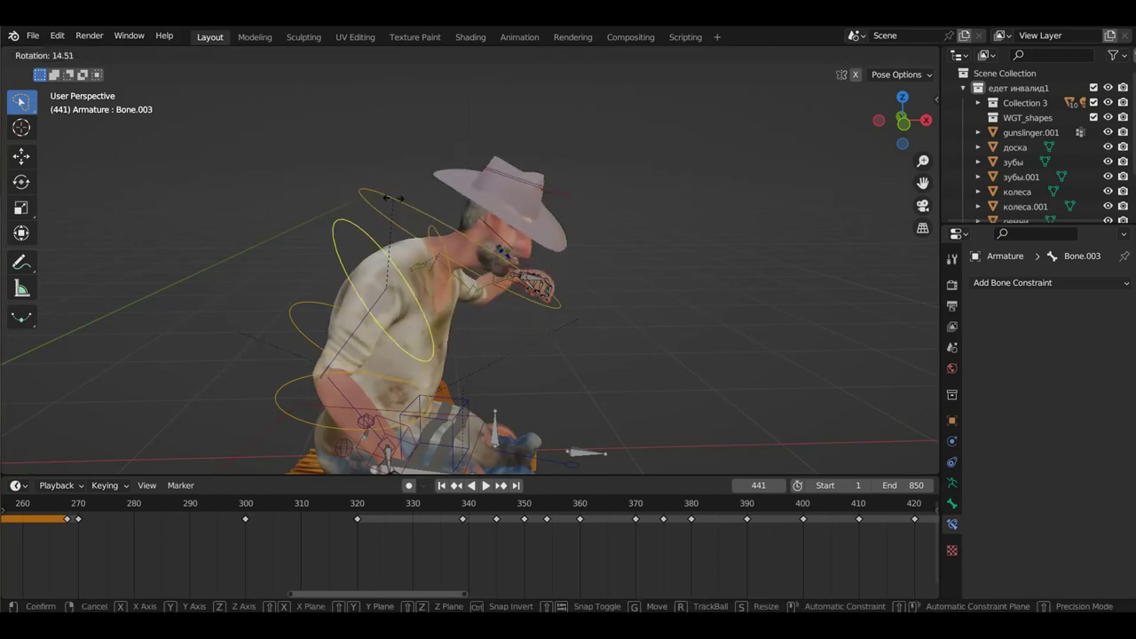
pyautogui.rightClick(369, 162)
pyautogui.press('r')
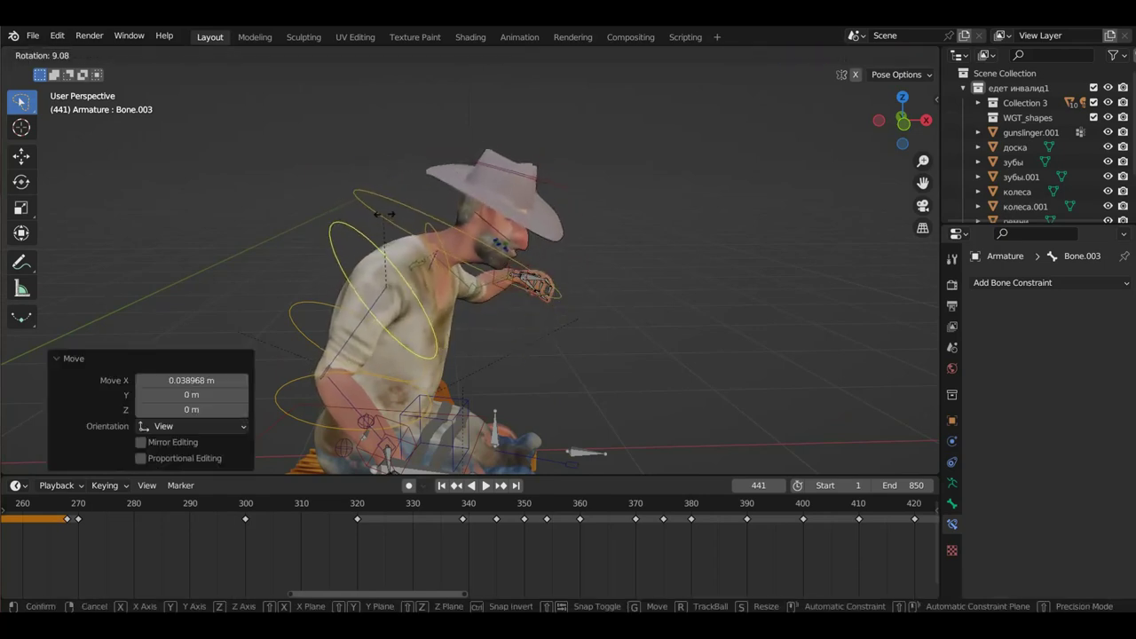
pyautogui.rightClick(359, 216)
pyautogui.moveTo(498, 295); pyautogui.dragTo(281, 294, button='middle')
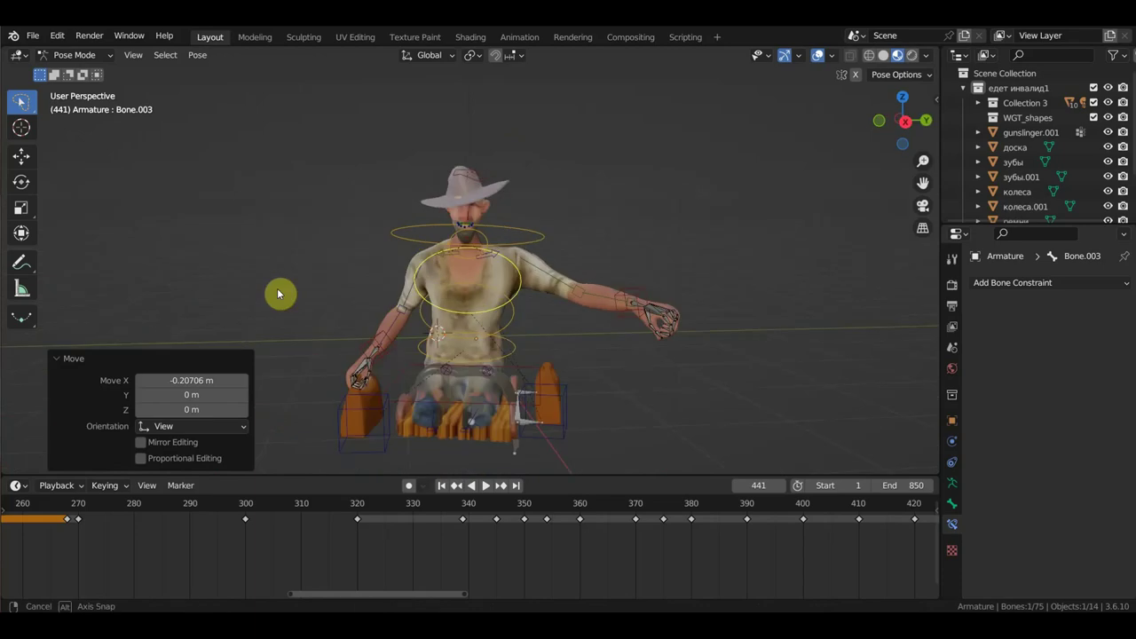
pyautogui.click(75, 55)
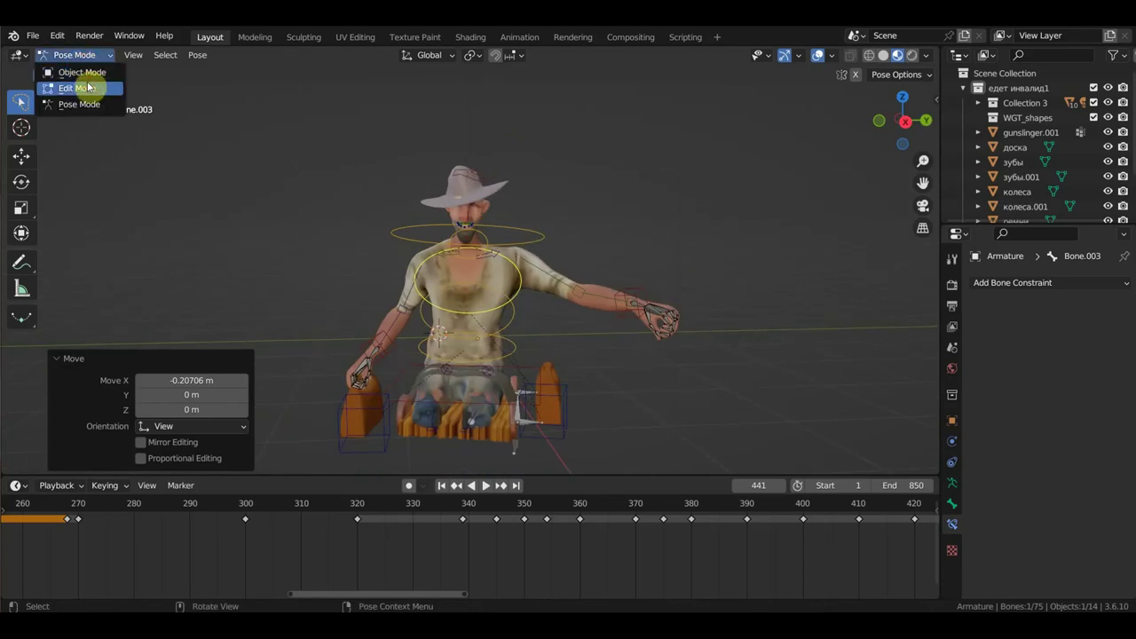
# In Edit Mode, clear the parent of middle spine bone Bone.002
pyautogui.click(83, 81)
pyautogui.moveTo(519, 295)
pyautogui.mouseDown(button='middle')
pyautogui.moveTo(672, 289)
pyautogui.moveTo(419, 261)
pyautogui.moveTo(293, 284)
pyautogui.moveTo(580, 310)
pyautogui.mouseUp(button='middle')
pyautogui.scroll(2, 451, 332)
pyautogui.scroll(3, 489, 314)
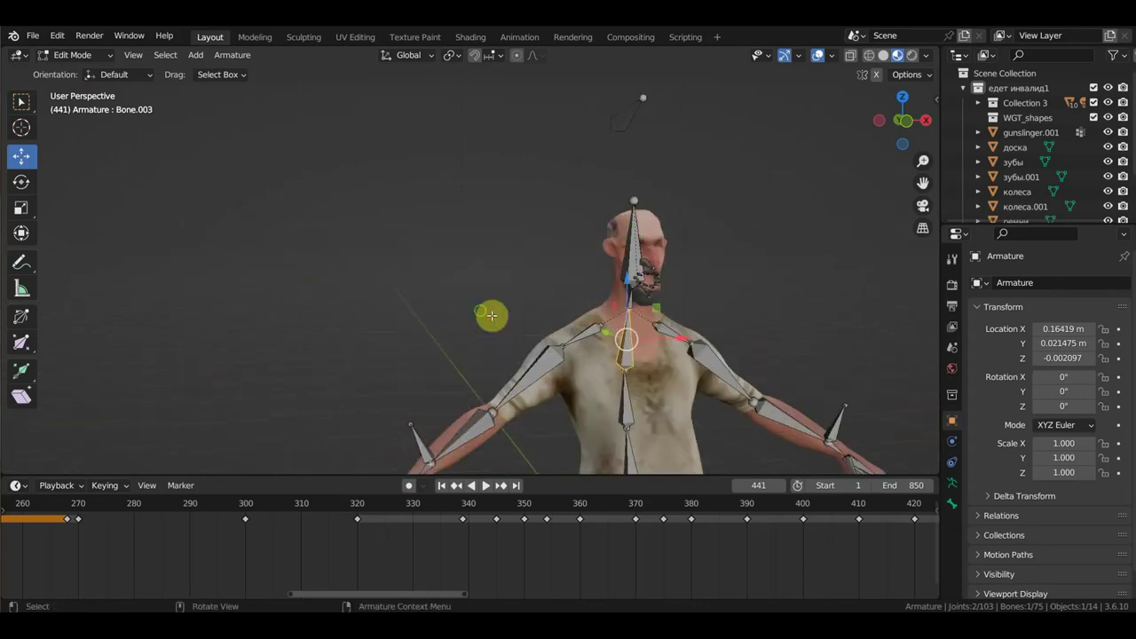
pyautogui.scroll(2, 190, 190)
pyautogui.moveTo(386, 287)
pyautogui.mouseDown(button='middle')
pyautogui.moveTo(432, 261)
pyautogui.moveTo(406, 266)
pyautogui.mouseUp(button='middle')
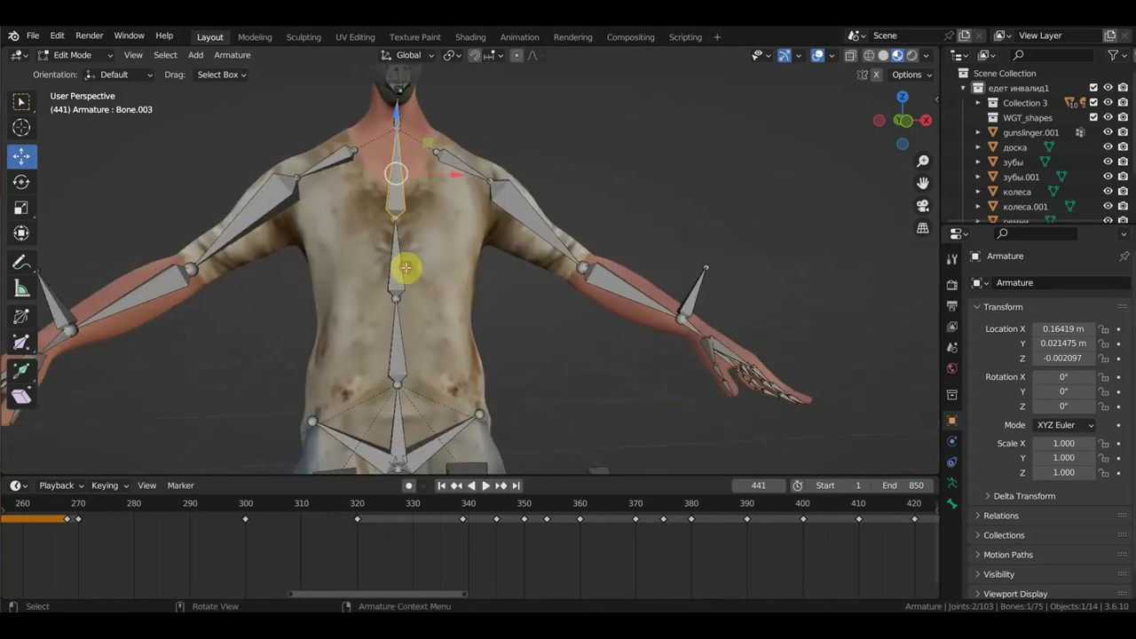
pyautogui.click(416, 268)
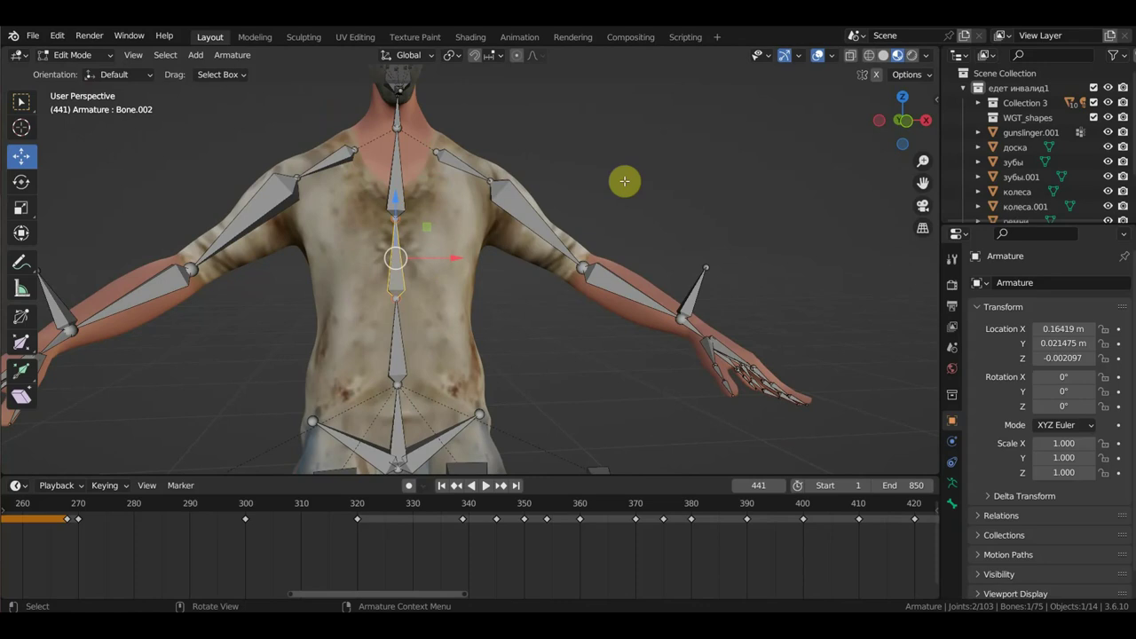
pyautogui.hotkey('alt', 'p')
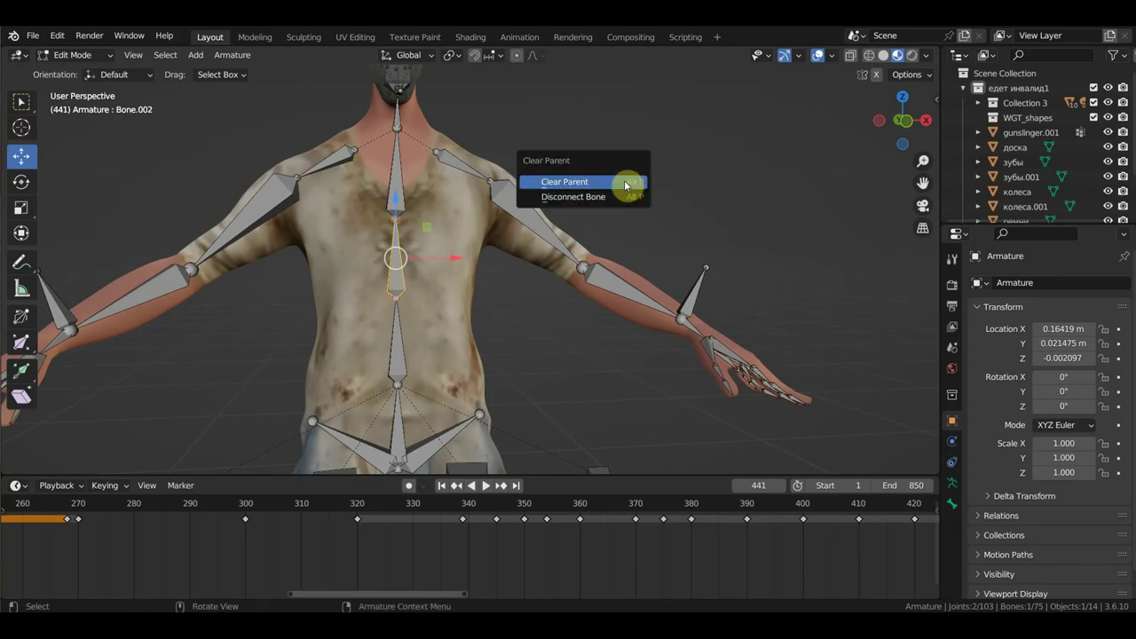
pyautogui.click(626, 183)
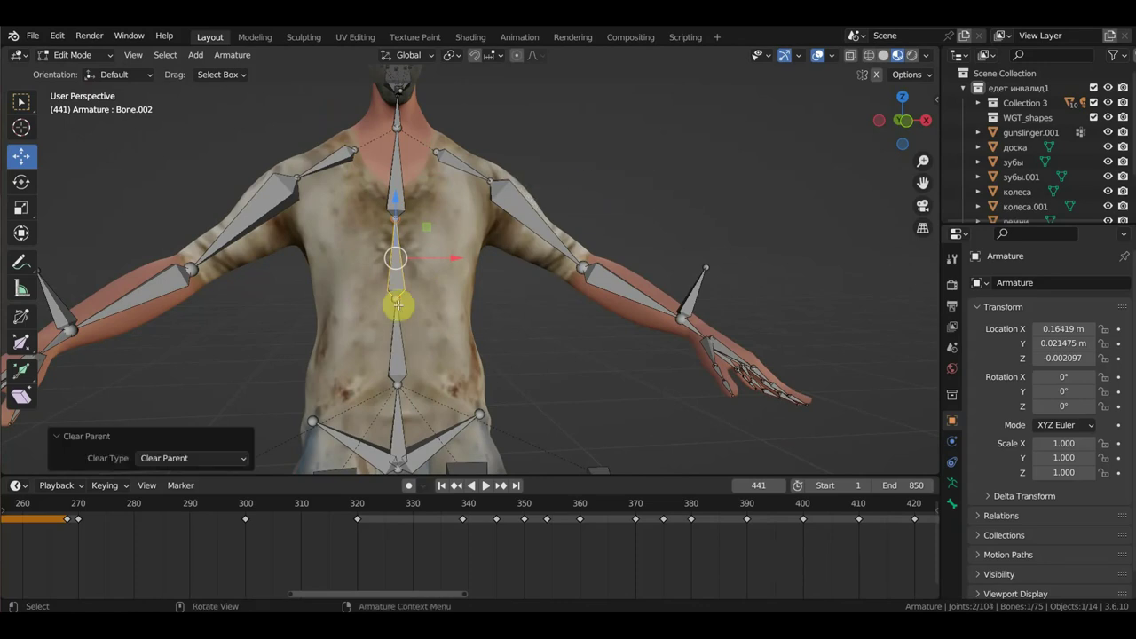
# Re-parent Bone.002 to lower spine bone Bone.001 with Keep Offset
pyautogui.keyDown('shift'); pyautogui.click(395, 355); pyautogui.keyUp('shift')
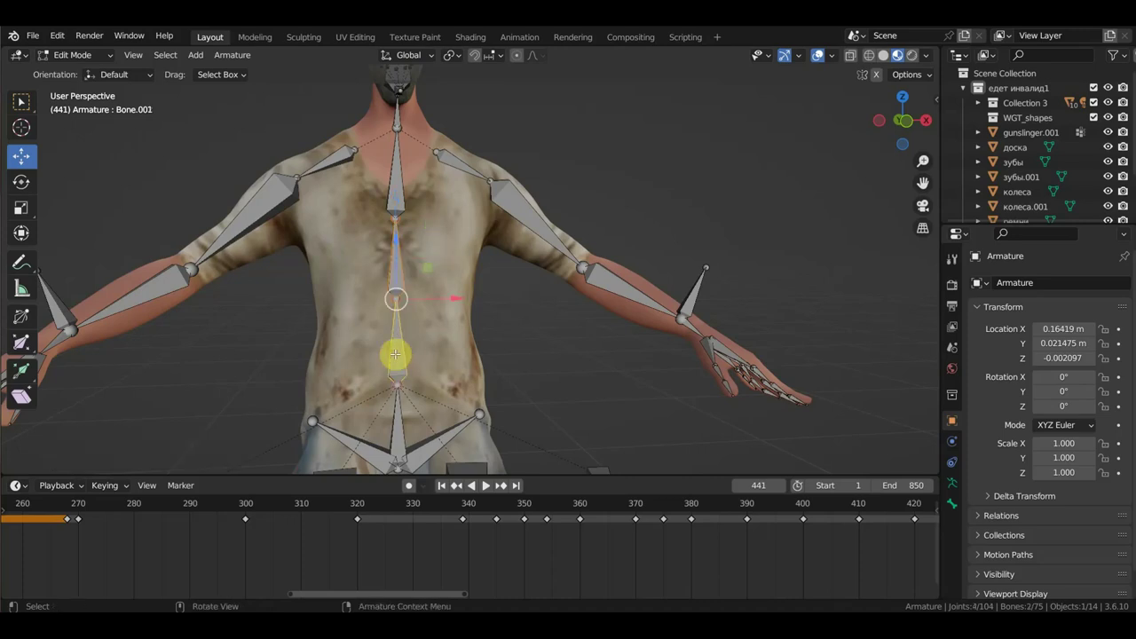
pyautogui.hotkey('ctrl', 'p')
pyautogui.click(397, 356)
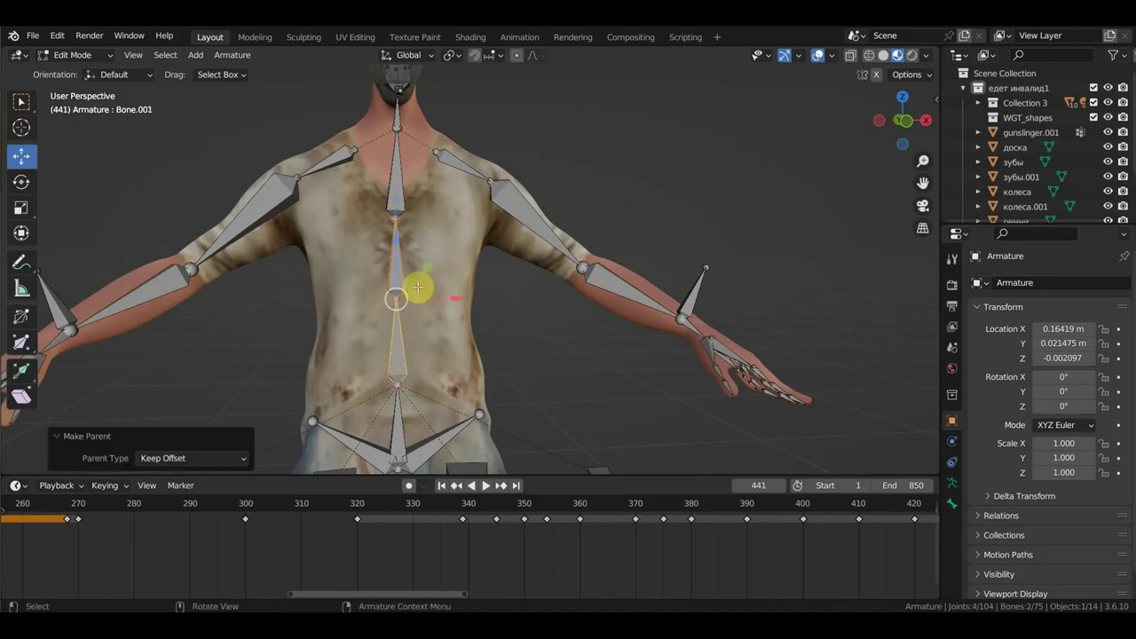
pyautogui.click(410, 224)
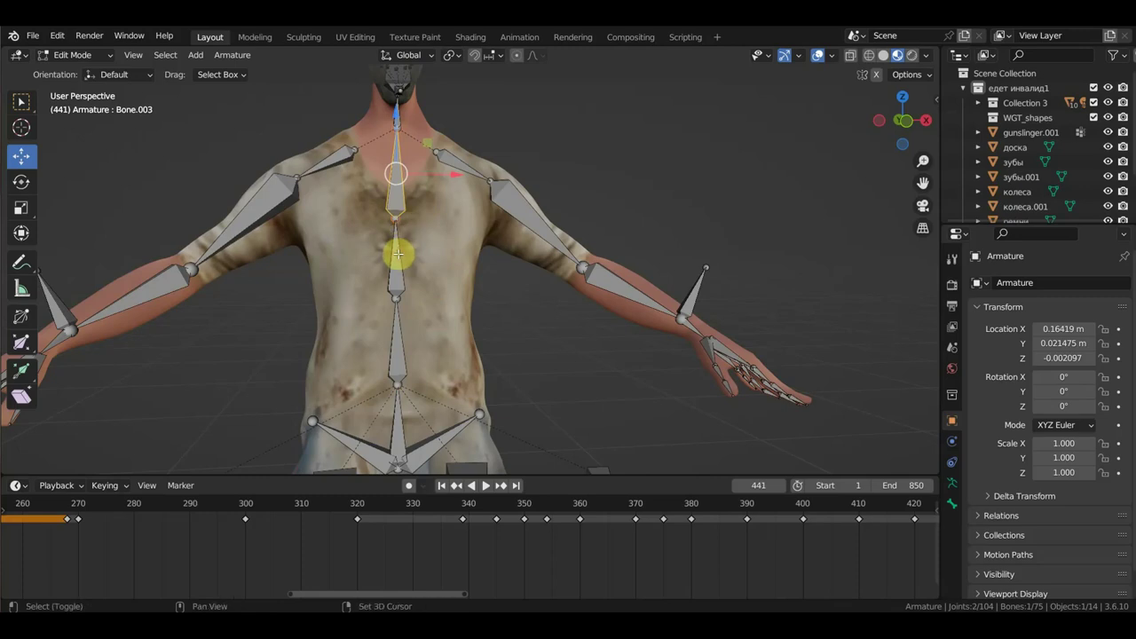
pyautogui.hotkey('ctrl', 'p')
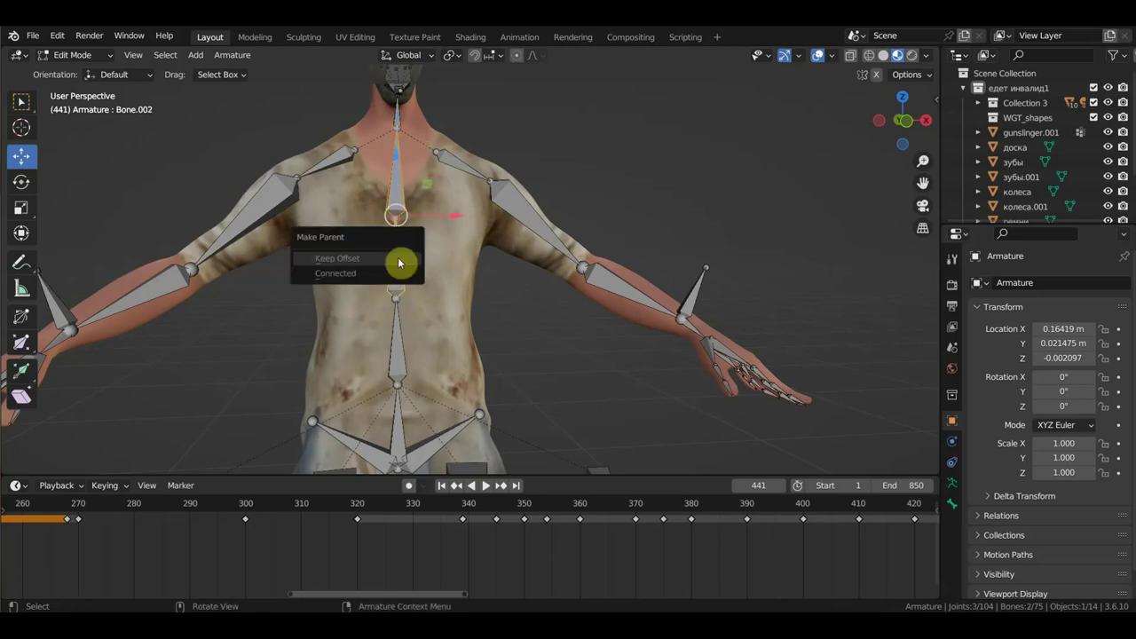
pyautogui.click(76, 56)
# In Pose Mode, raise the torso control so Bone.002 lifts 0.51227 m and the torso stretches tall
pyautogui.click(85, 104)
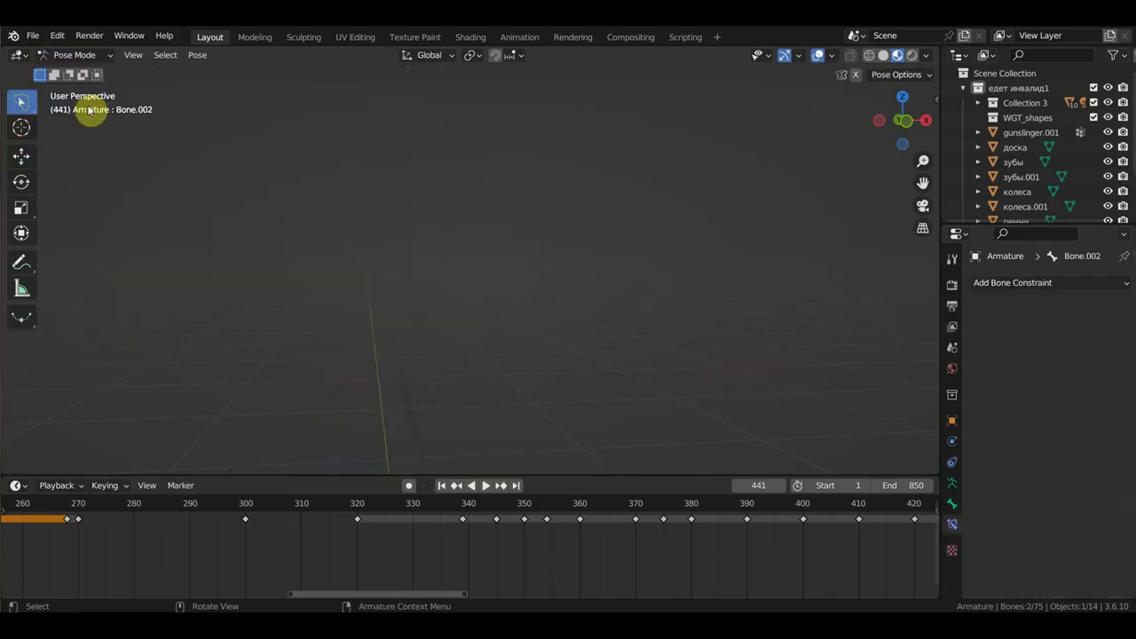
pyautogui.moveTo(460, 261)
pyautogui.mouseDown(button='middle')
pyautogui.moveTo(512, 312)
pyautogui.moveTo(252, 323)
pyautogui.mouseUp(button='middle')
pyautogui.click(201, 306)
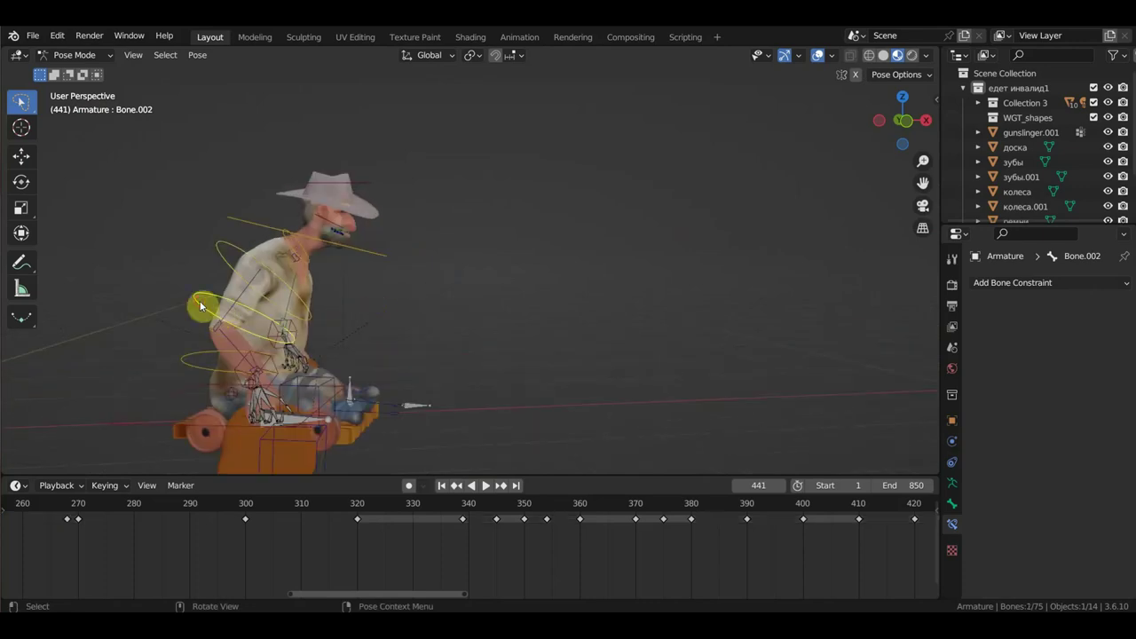
pyautogui.press('g')
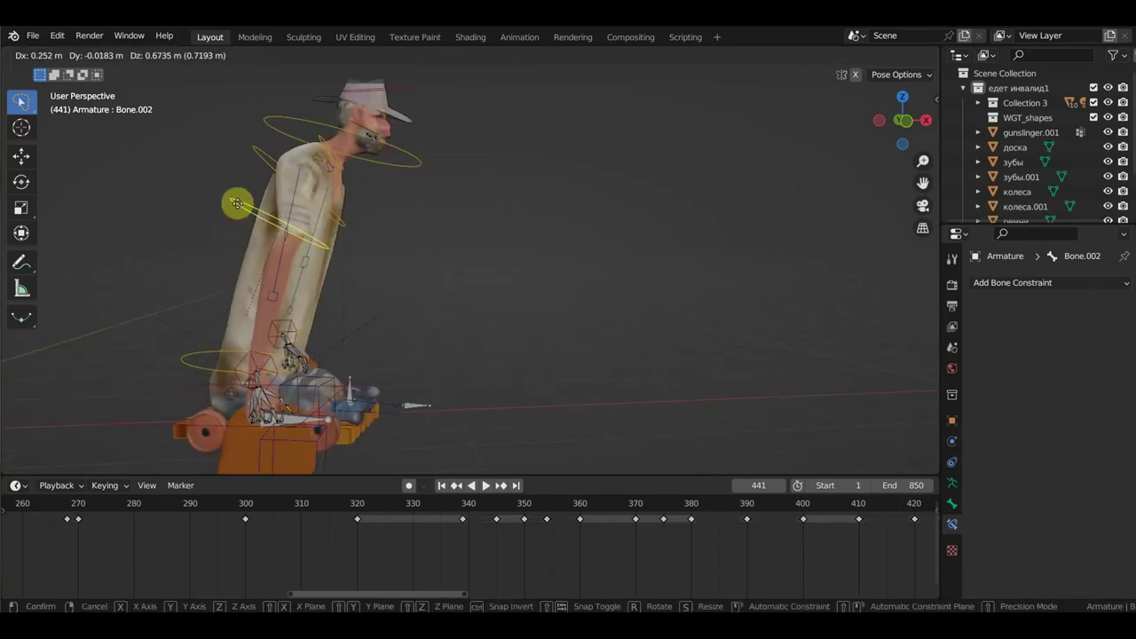
pyautogui.click(266, 266)
pyautogui.moveTo(272, 272)
pyautogui.mouseDown(button='middle')
pyautogui.moveTo(121, 275)
pyautogui.moveTo(172, 269)
pyautogui.mouseUp(button='middle')
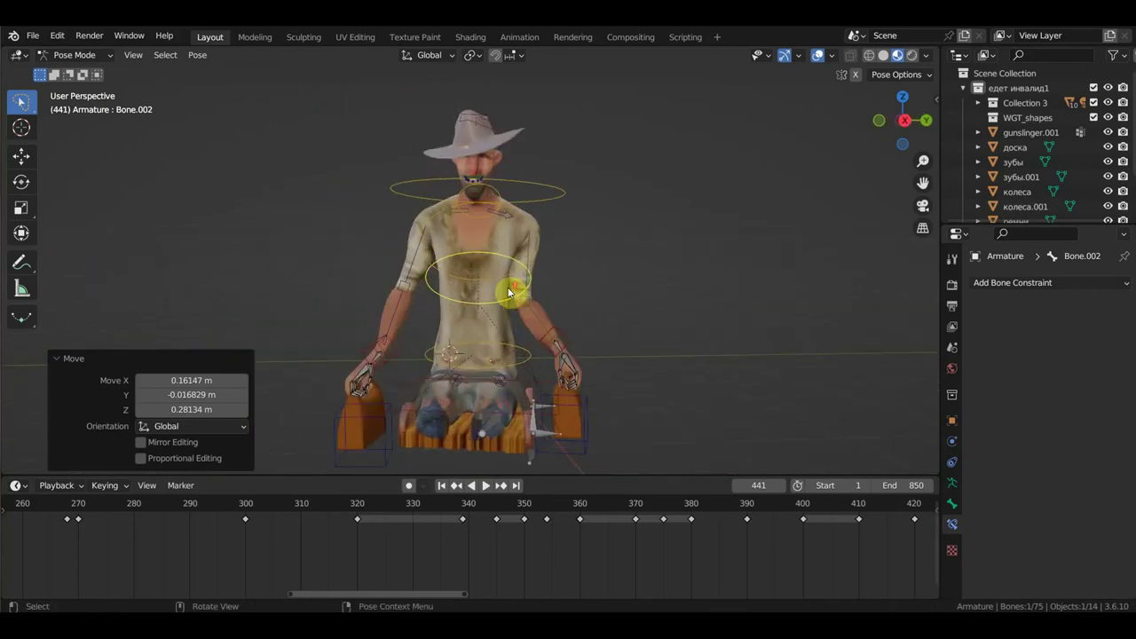
pyautogui.press('g')
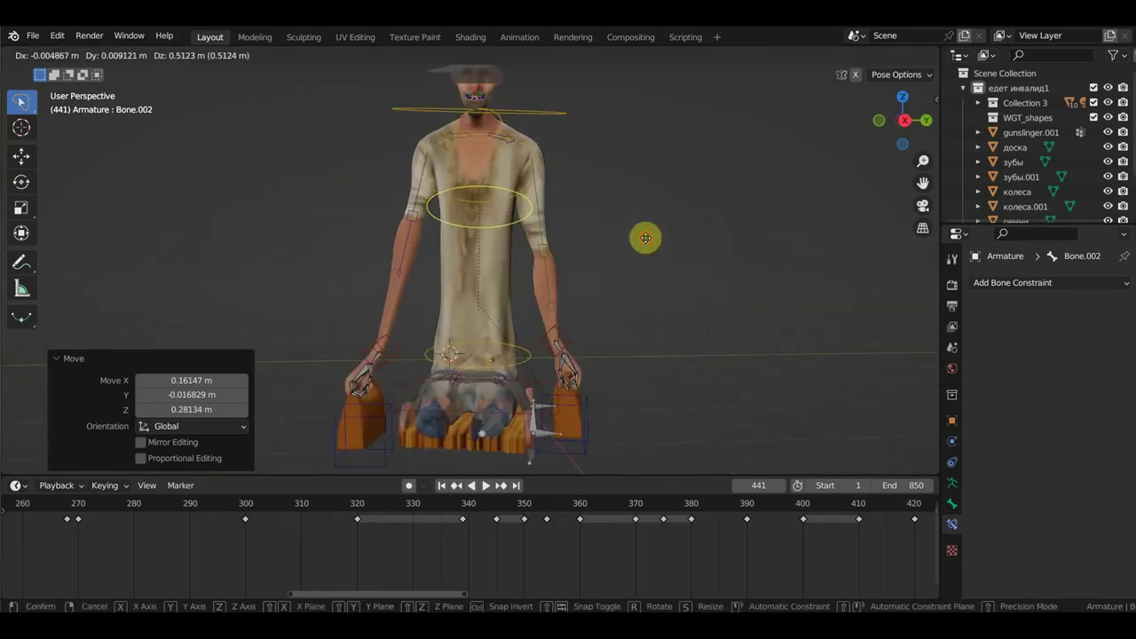
pyautogui.click(648, 254)
# Pull right hand controller Bone.031 far outward so the arm stretches straight sideways
pyautogui.scroll(-2, 647, 254)
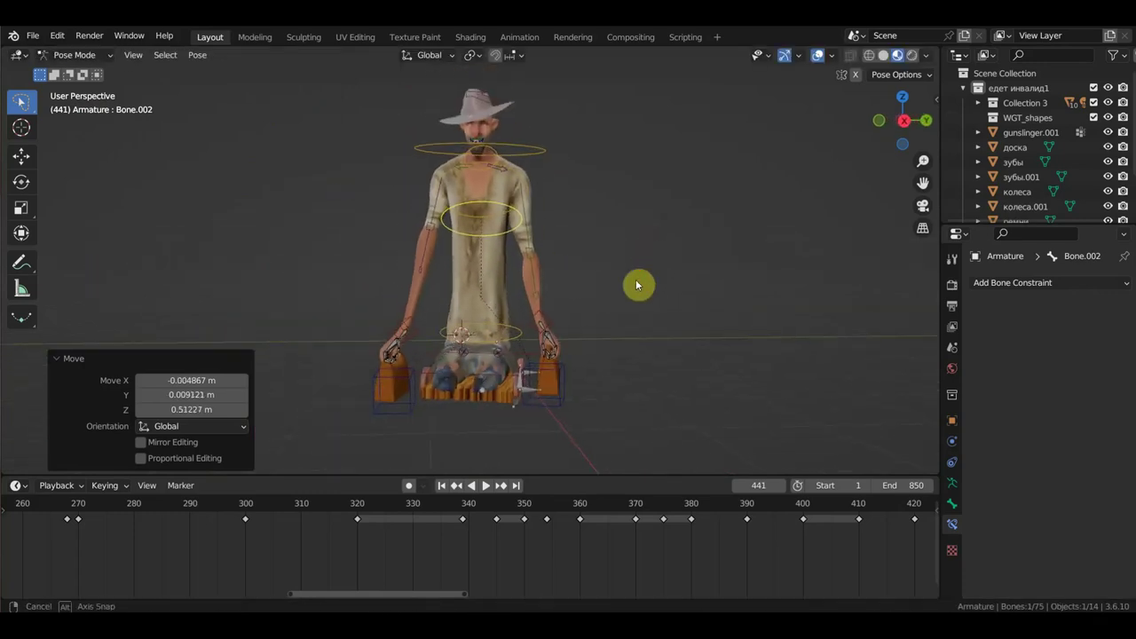
pyautogui.click(550, 322)
pyautogui.press('g')
pyautogui.click(765, 309)
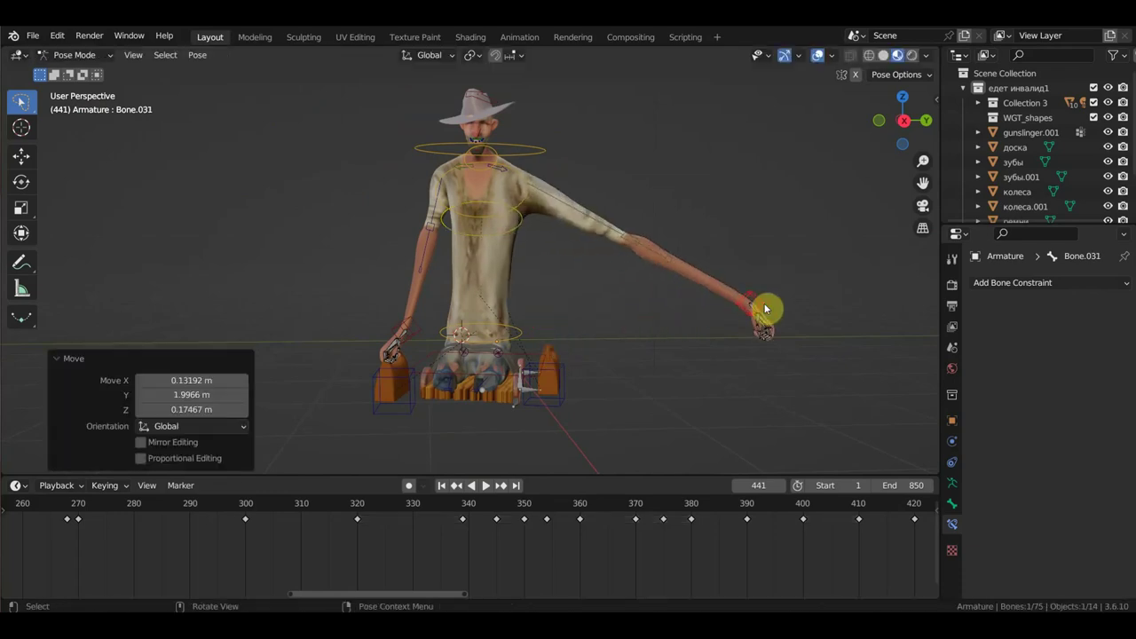
pyautogui.moveTo(659, 337)
pyautogui.mouseDown(button='middle')
pyautogui.moveTo(585, 338)
pyautogui.moveTo(680, 338)
pyautogui.moveTo(424, 266)
pyautogui.mouseUp(button='middle')
# Show Bone.009's constraints: Stretch To toward Bone.031 at influence 0.514, plus Copy Location
pyautogui.click(680, 337)
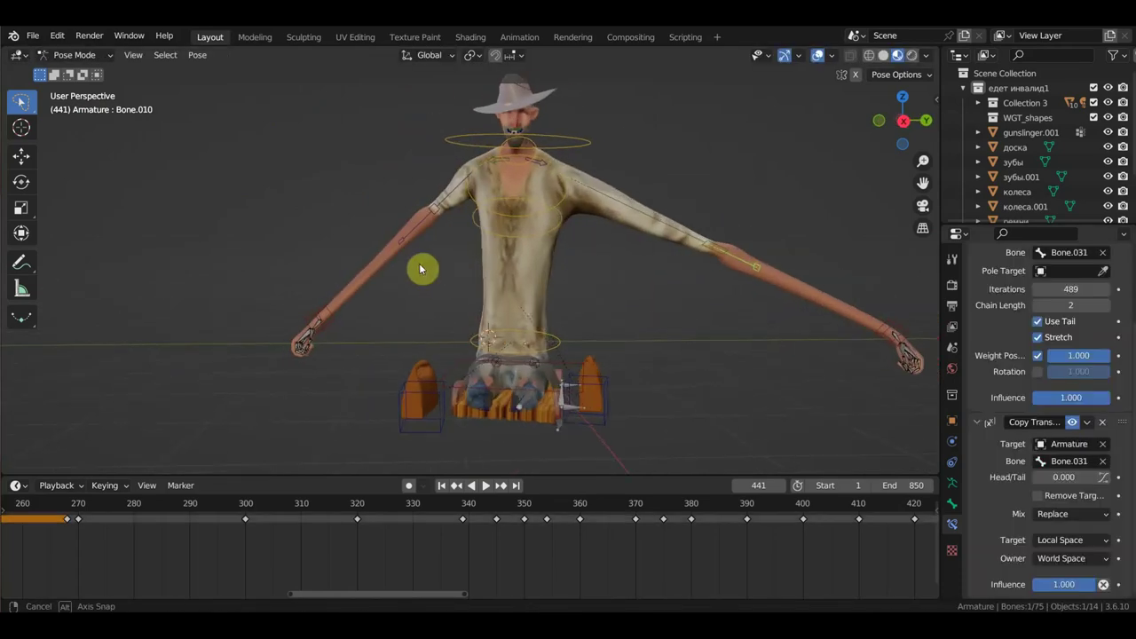
pyautogui.scroll(-2, 529, 272)
pyautogui.moveTo(545, 278)
pyautogui.mouseDown(button='middle')
pyautogui.moveTo(655, 284)
pyautogui.moveTo(537, 277)
pyautogui.moveTo(601, 284)
pyautogui.moveTo(556, 281)
pyautogui.mouseUp(button='middle')
pyautogui.scroll(2, 608, 279)
pyautogui.click(556, 226)
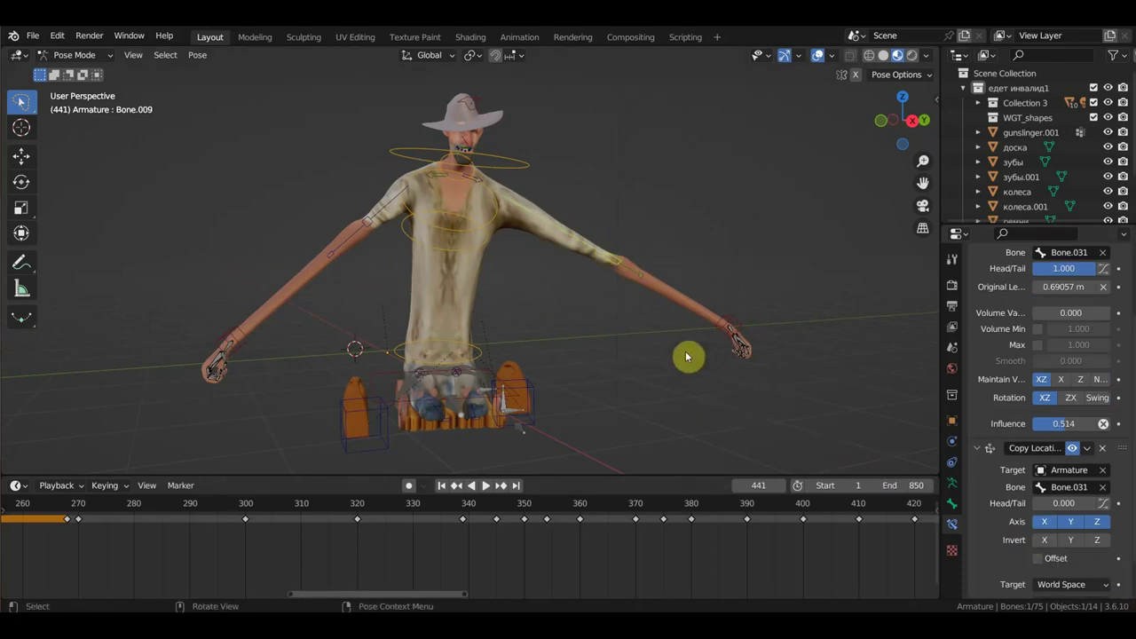
pyautogui.scroll(3, 1037, 435)
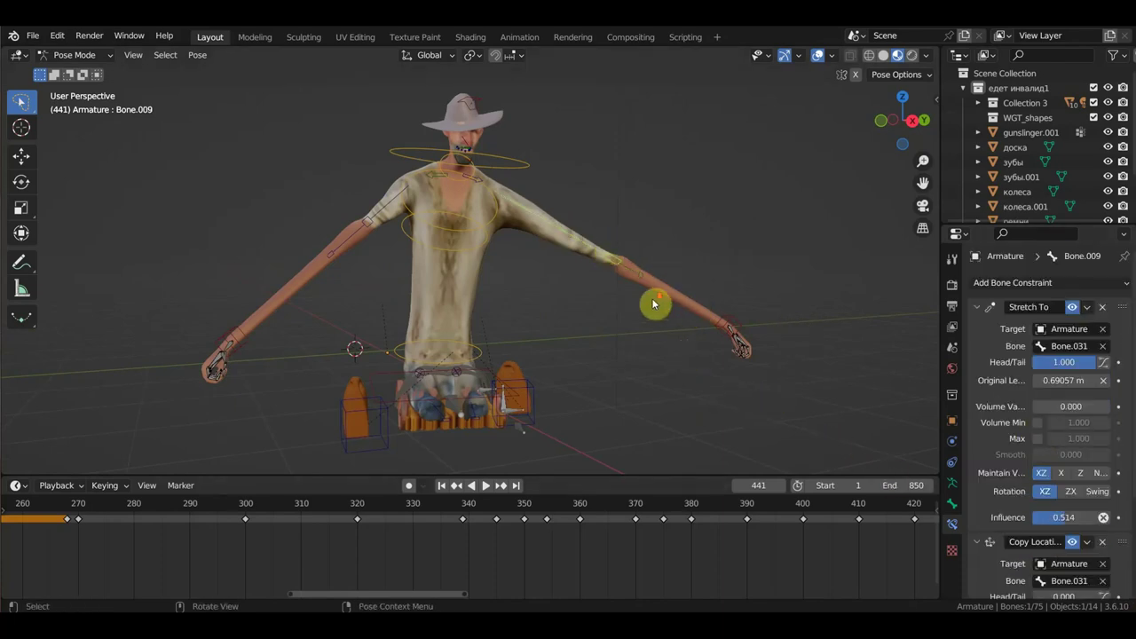